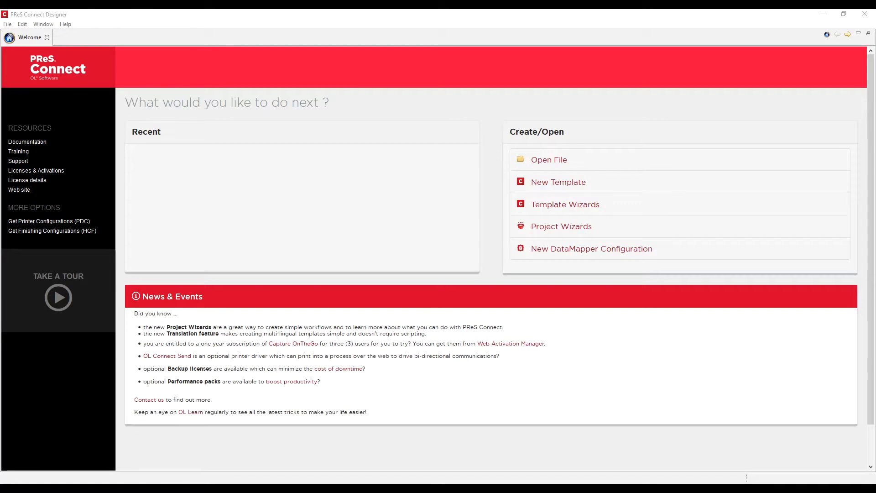
Step: Switch to the Designer and open the Project Wizards page listing the print and web wizards
{"action": "key", "text": "alt+Tab"}
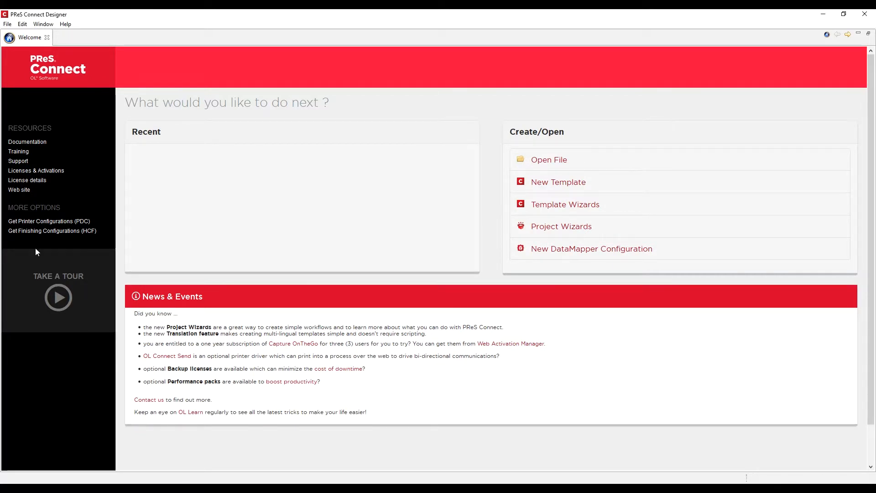
{"action": "left_click", "coordinate": [553, 235]}
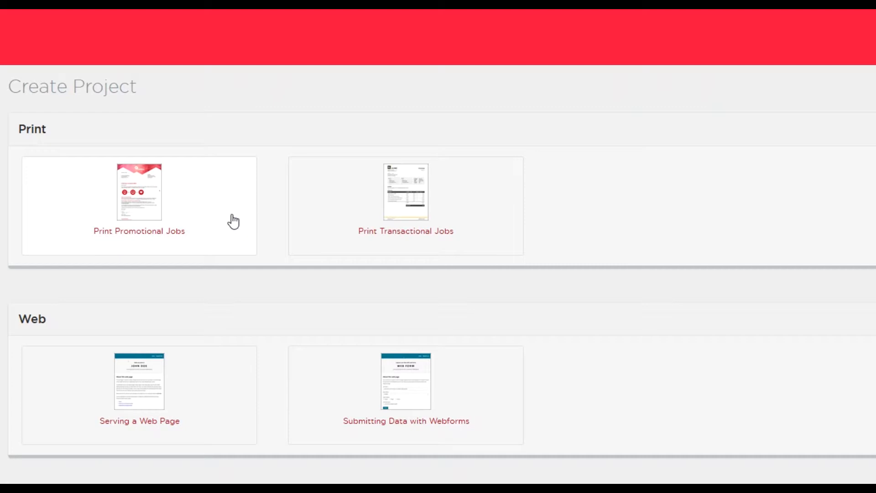
Step: Run the Print Promotional Jobs wizard with the PDF with Virtual Stationery output preset, sending to Workflow
{"action": "left_click", "coordinate": [233, 222]}
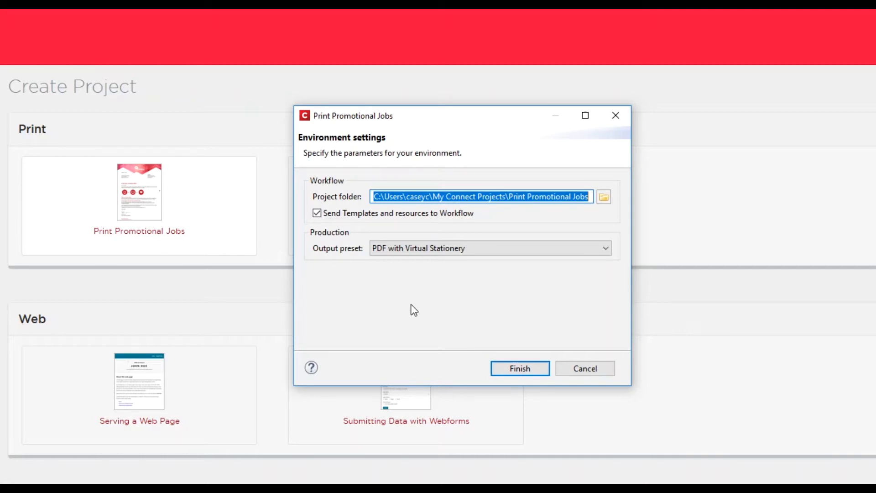
{"action": "left_click", "coordinate": [420, 248]}
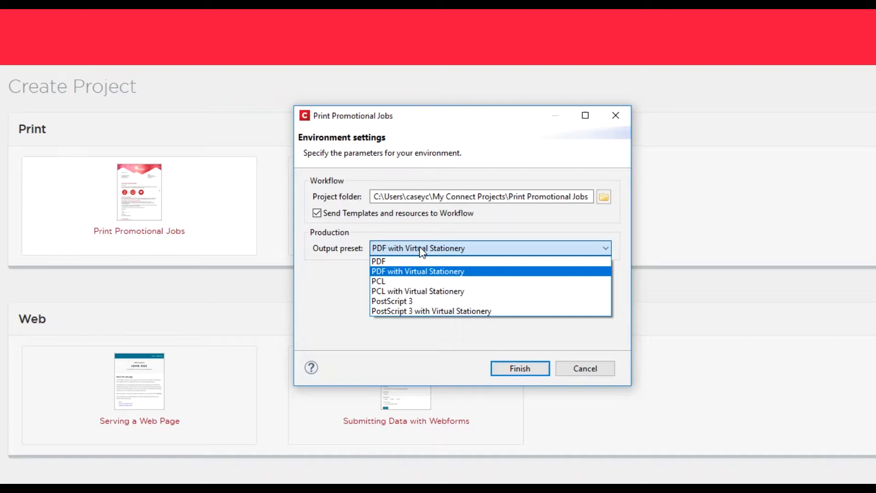
{"action": "left_click", "coordinate": [413, 273]}
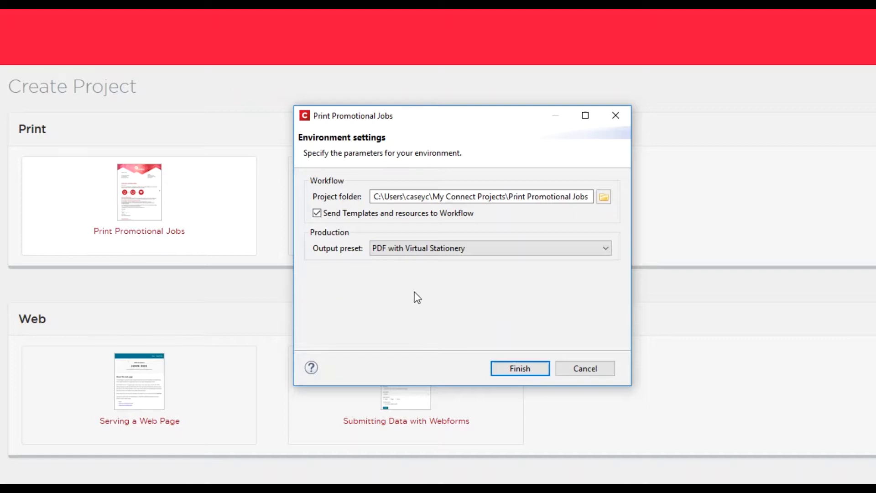
{"action": "left_click", "coordinate": [524, 369]}
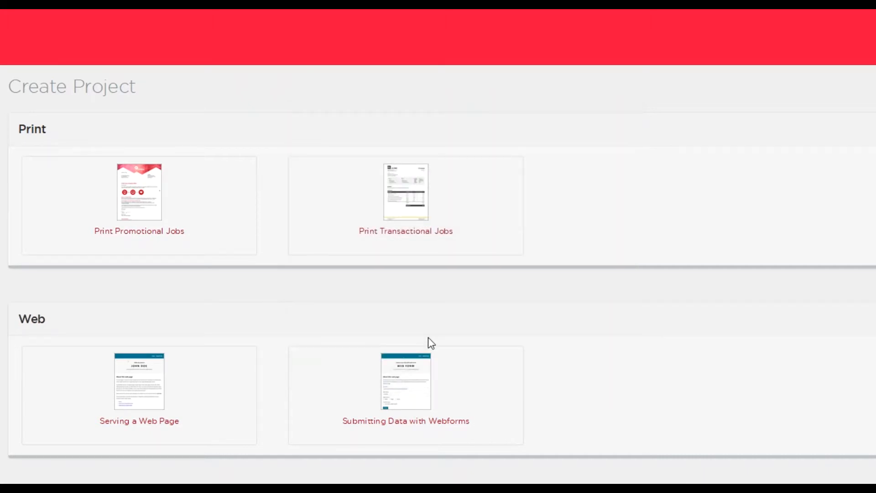
Step: Browse the project's Data, Resources and Workflow folders, then open Print Promotional Jobs.OL-workflow
{"action": "left_click_drag", "start_coordinate": [875, 25], "coordinate": [320, 34]}
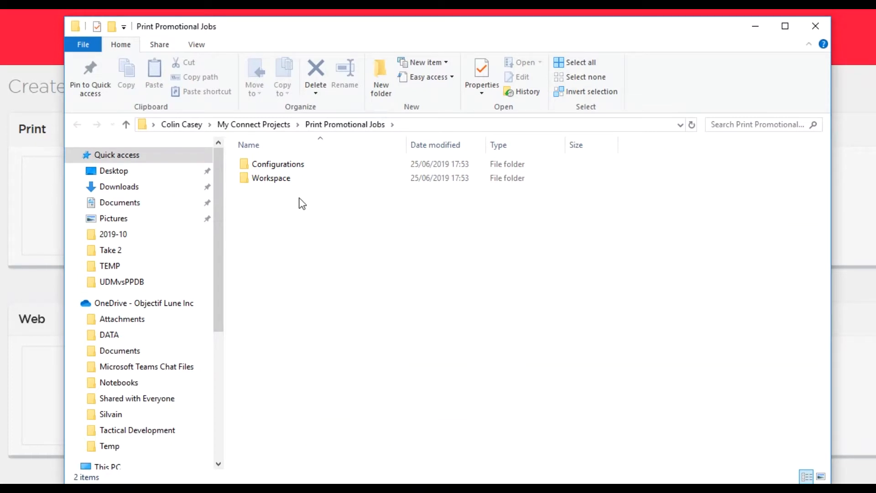
{"action": "double_click", "coordinate": [272, 168]}
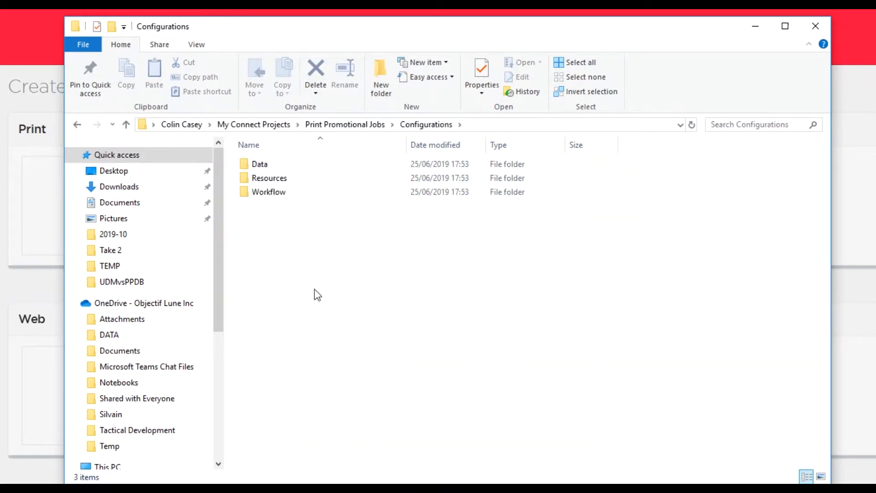
{"action": "double_click", "coordinate": [253, 170]}
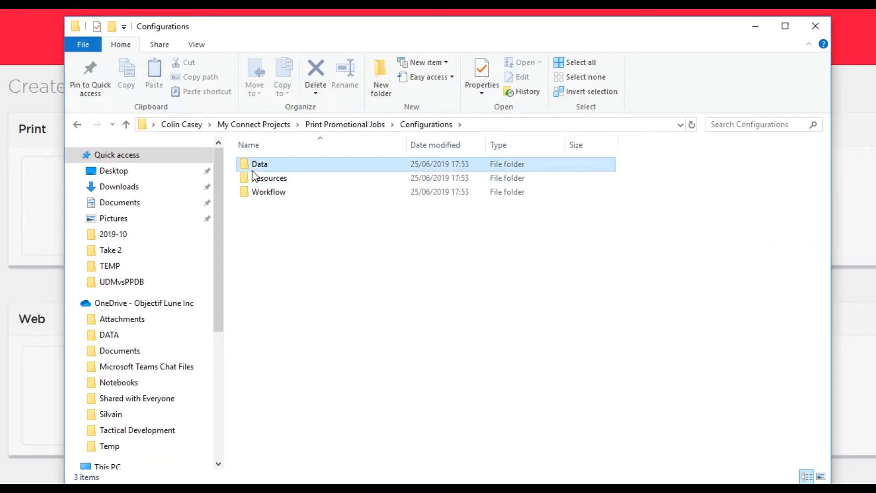
{"action": "left_click", "coordinate": [439, 124]}
{"action": "double_click", "coordinate": [272, 183]}
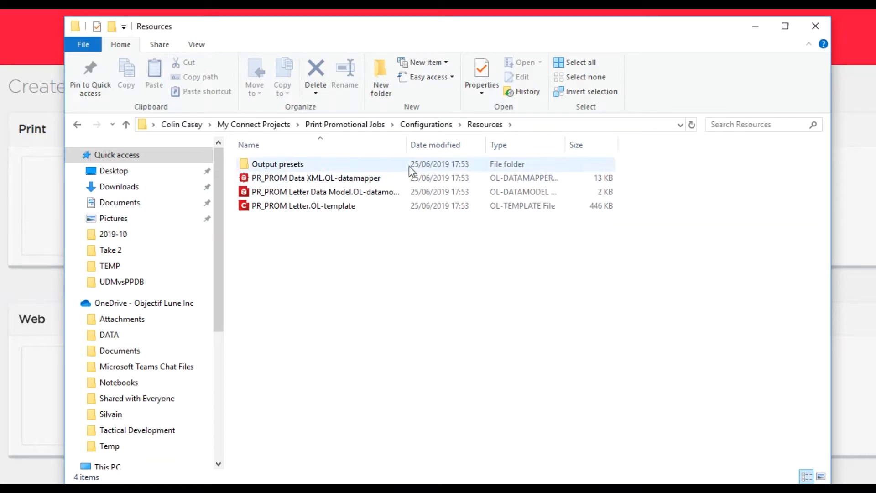
{"action": "left_click", "coordinate": [433, 126]}
{"action": "double_click", "coordinate": [270, 192]}
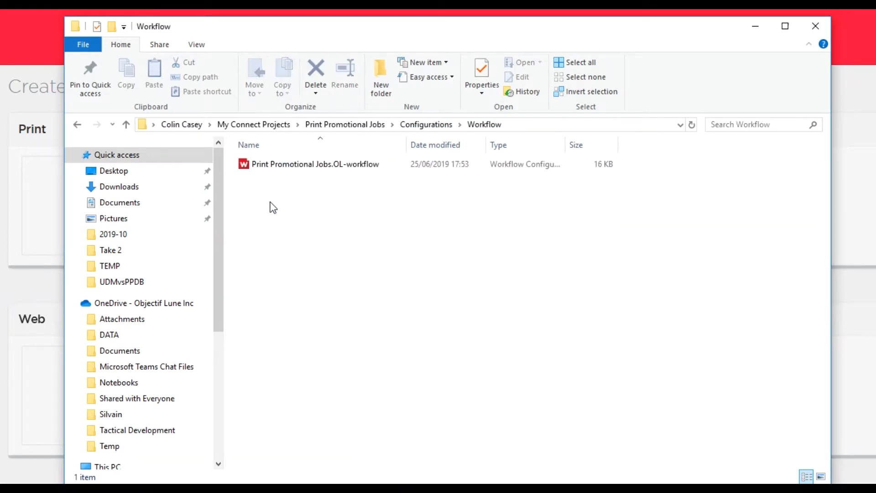
{"action": "double_click", "coordinate": [295, 167]}
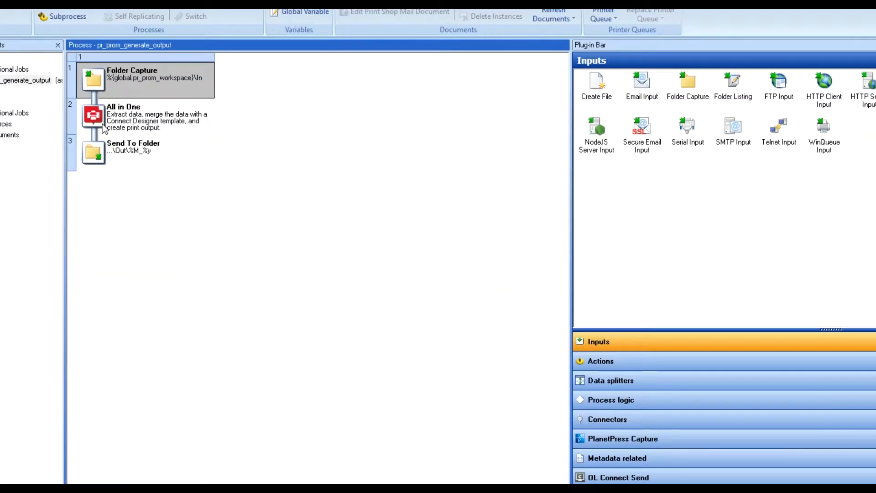
Step: Open the All in One task's properties in the pr_prom_generate_output process
{"action": "double_click", "coordinate": [103, 127]}
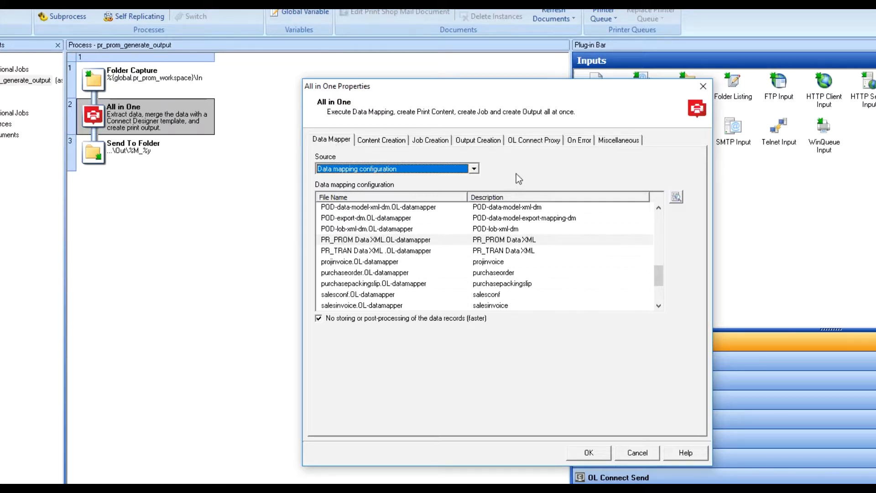
{"action": "left_click", "coordinate": [380, 140]}
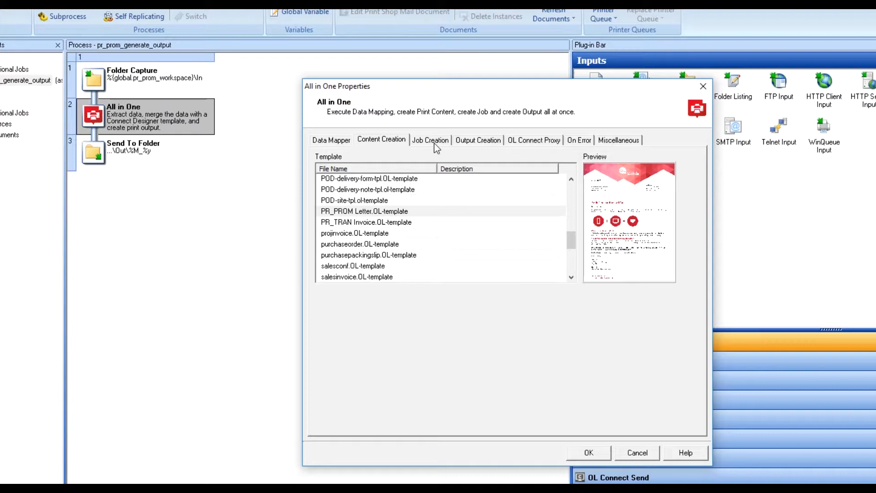
{"action": "left_click", "coordinate": [463, 144]}
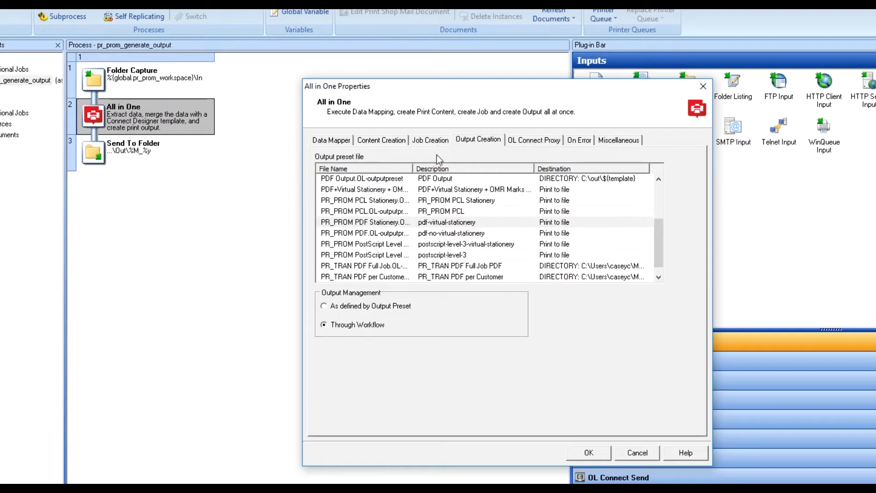
{"action": "left_click", "coordinate": [588, 453]}
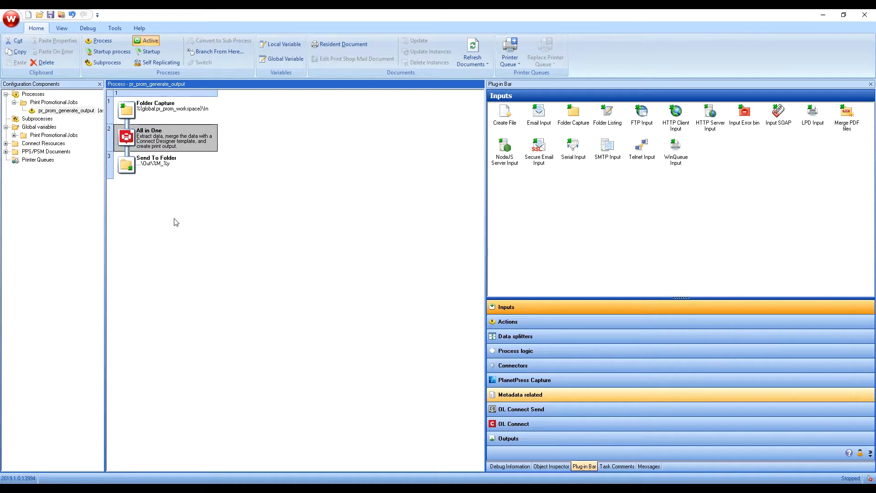
Step: Start the Workflow service, send it the Print Promotional Jobs configuration, and minimize Workflow
{"action": "left_click", "coordinate": [114, 30]}
{"action": "left_click", "coordinate": [302, 63]}
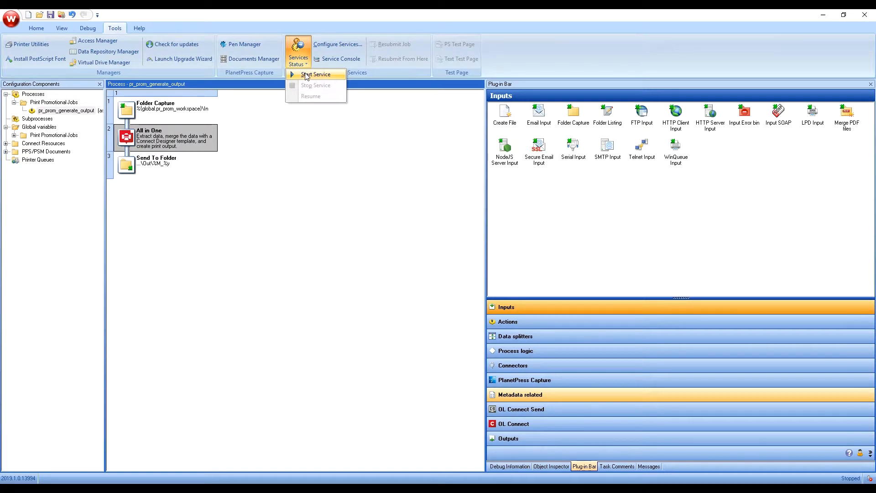
{"action": "left_click", "coordinate": [306, 75]}
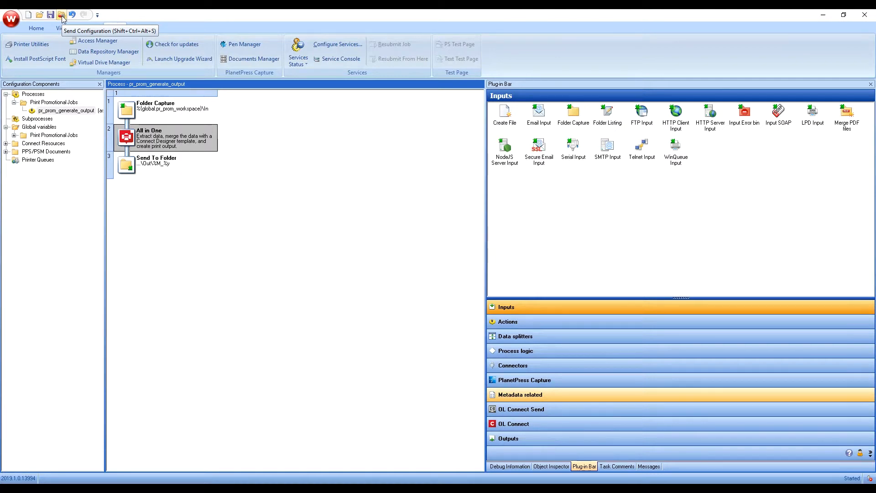
{"action": "left_click", "coordinate": [61, 15]}
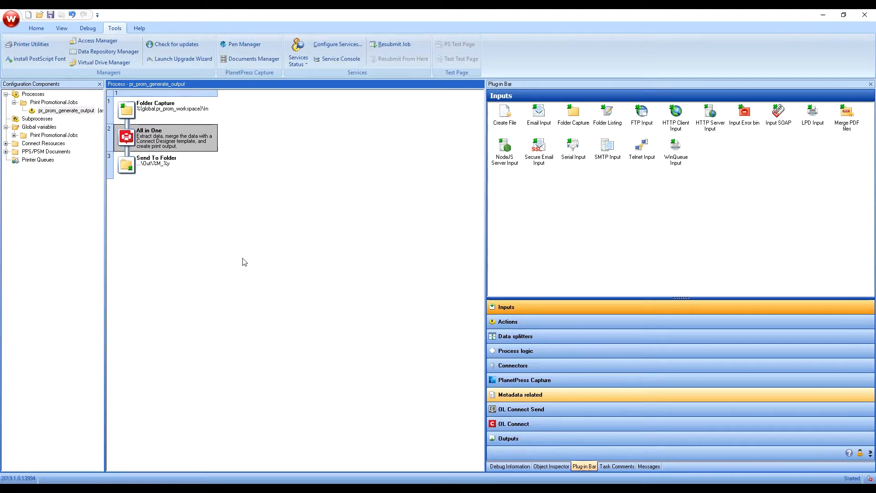
{"action": "left_click", "coordinate": [824, 15]}
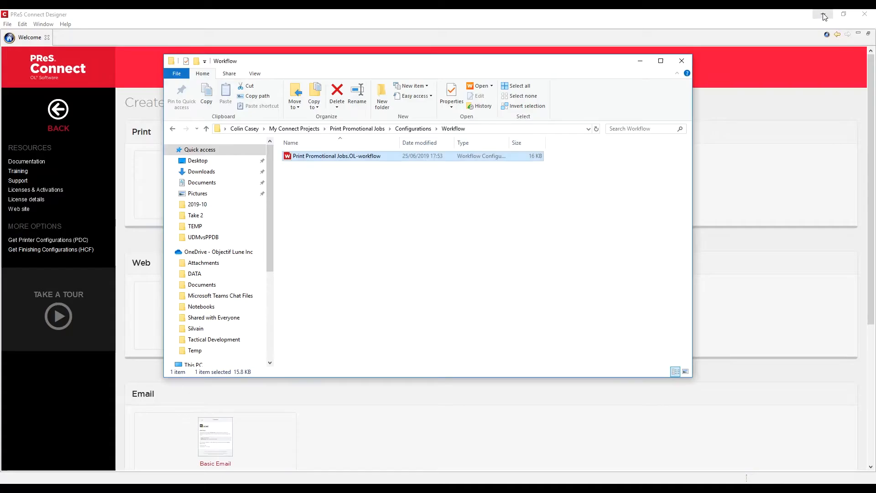
Step: Browse to the project's Workspace In folder, then to the Out folder
{"action": "left_click", "coordinate": [821, 15]}
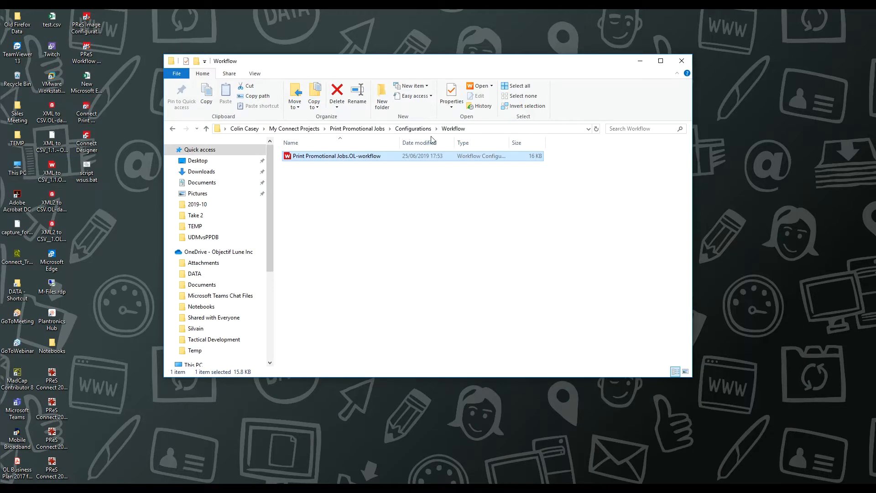
{"action": "left_click", "coordinate": [390, 128]}
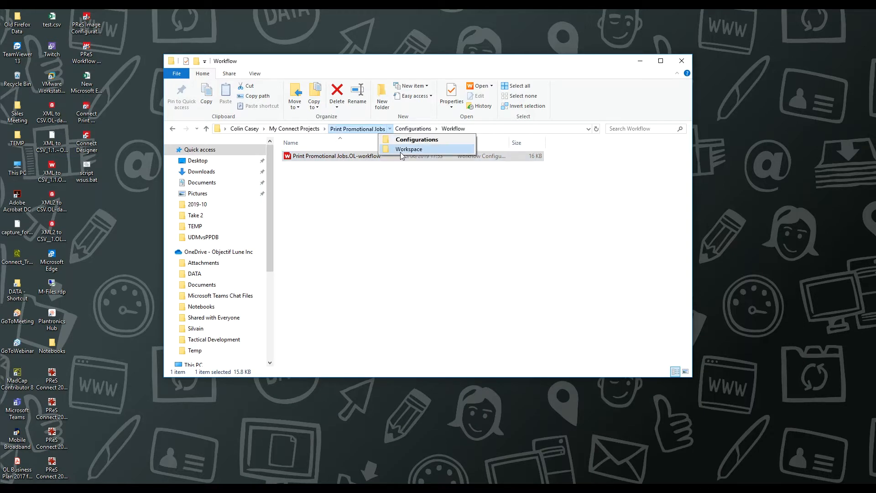
{"action": "left_click", "coordinate": [401, 150]}
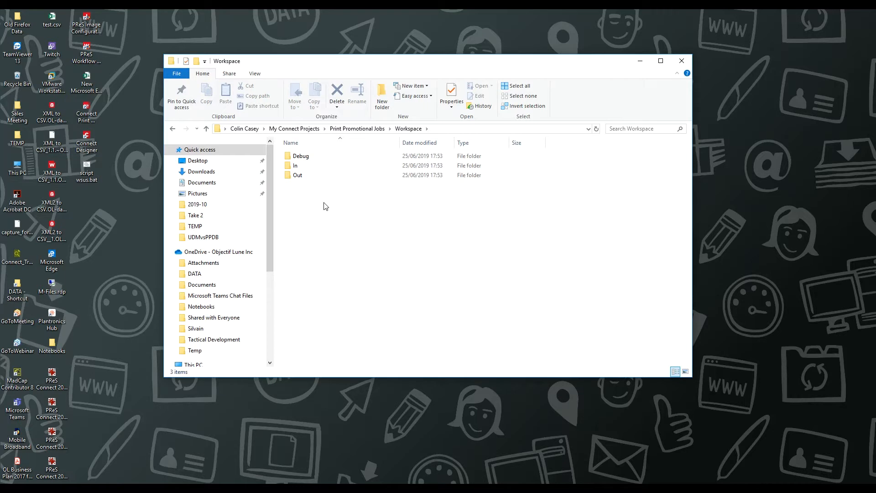
{"action": "left_click", "coordinate": [296, 172]}
{"action": "left_click", "coordinate": [297, 170]}
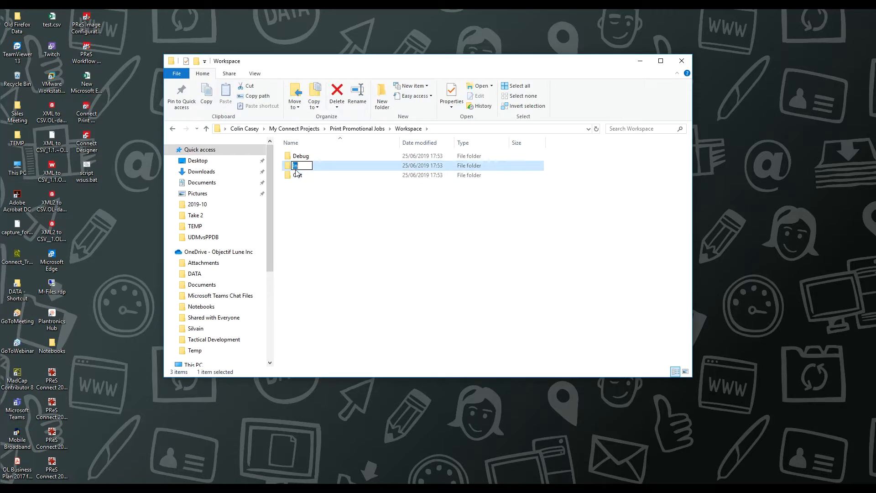
{"action": "double_click", "coordinate": [296, 172]}
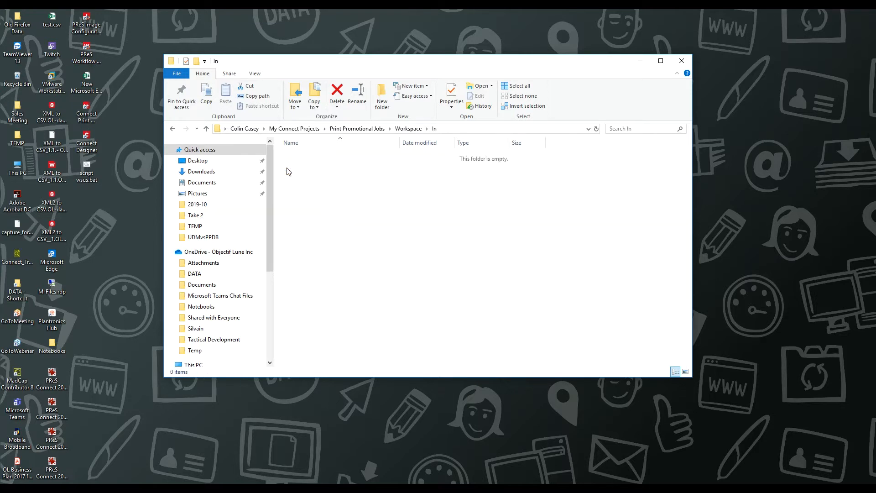
{"action": "left_click", "coordinate": [427, 129]}
{"action": "left_click", "coordinate": [436, 159]}
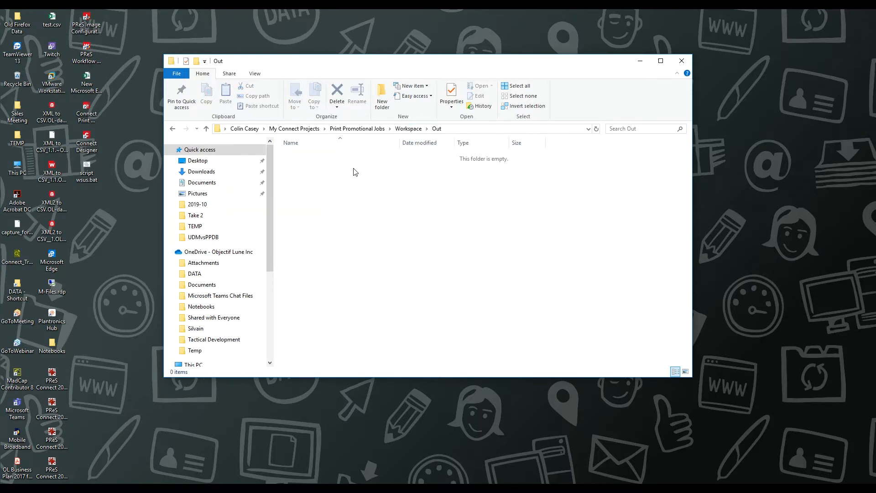
Step: Copy Sample Data.xml from the project's Configurations Data folder
{"action": "left_click", "coordinate": [391, 129]}
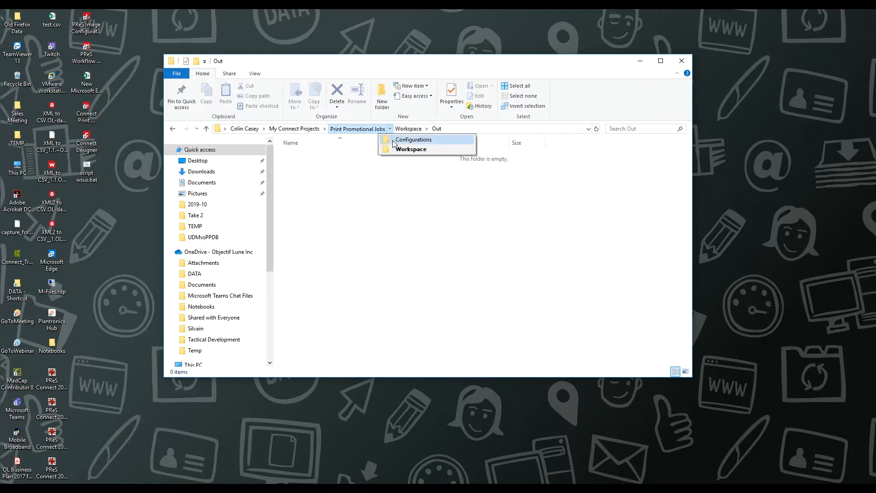
{"action": "left_click", "coordinate": [393, 144]}
{"action": "double_click", "coordinate": [297, 157]}
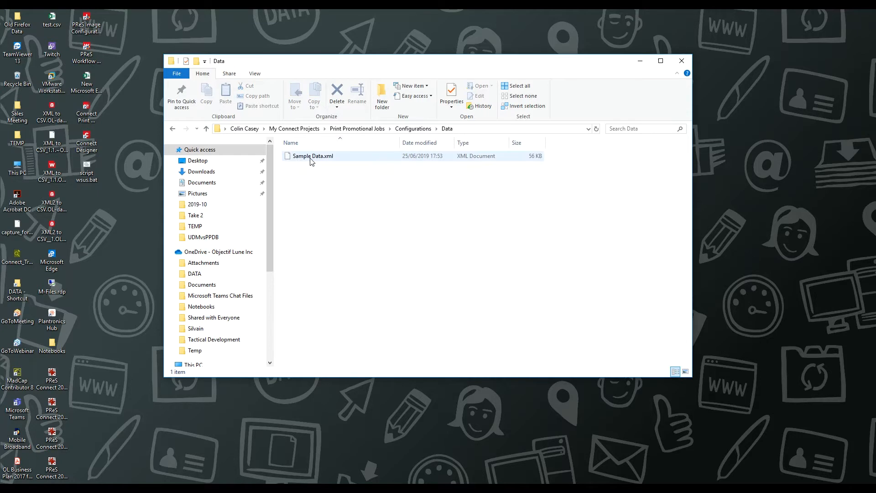
{"action": "right_click", "coordinate": [311, 159]}
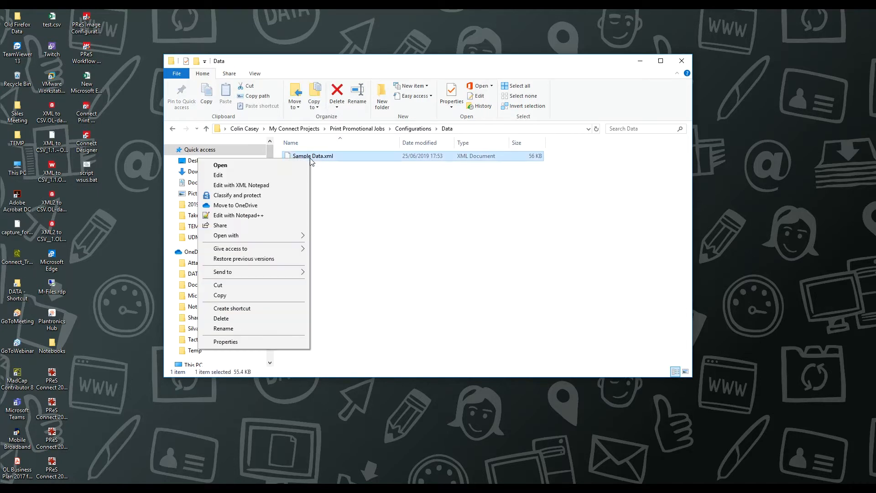
{"action": "left_click", "coordinate": [234, 294]}
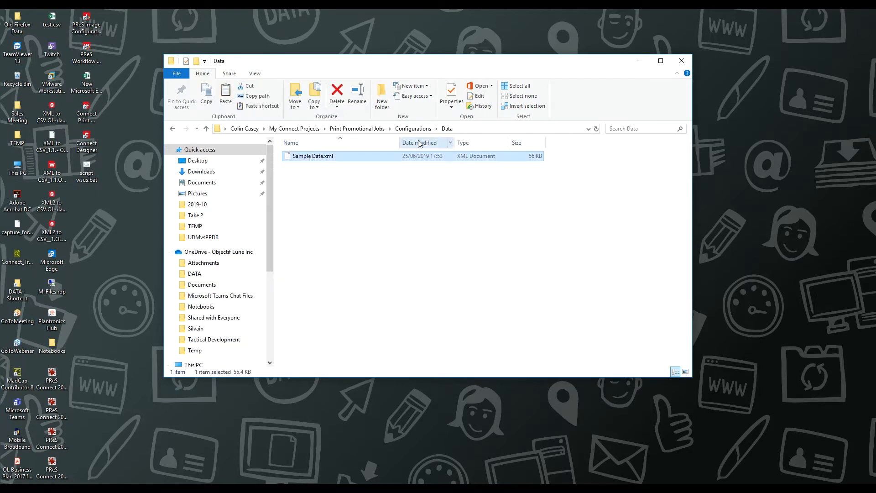
Step: Paste Sample Data.xml into the Workspace In folder, then open the Out folder
{"action": "left_click", "coordinate": [389, 131]}
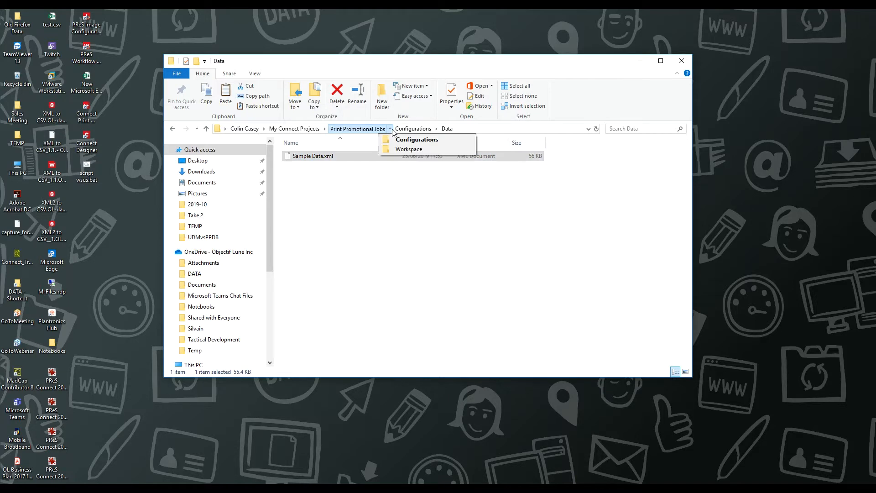
{"action": "left_click", "coordinate": [409, 150]}
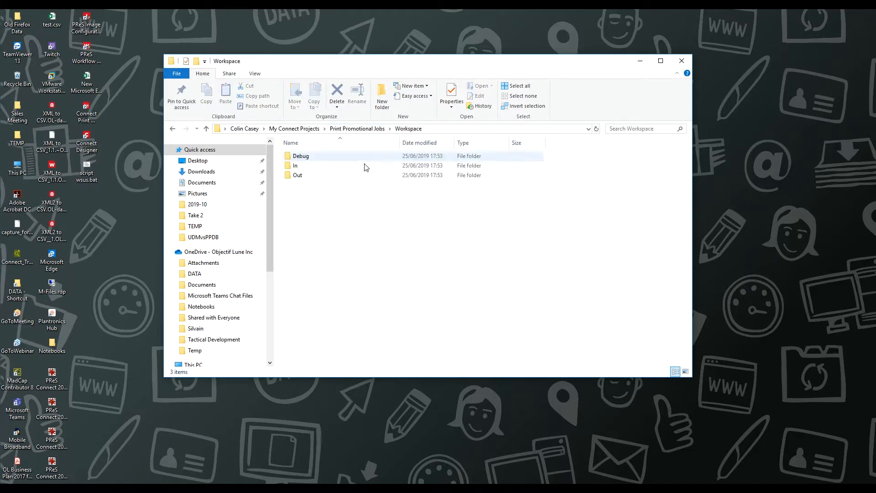
{"action": "double_click", "coordinate": [290, 166]}
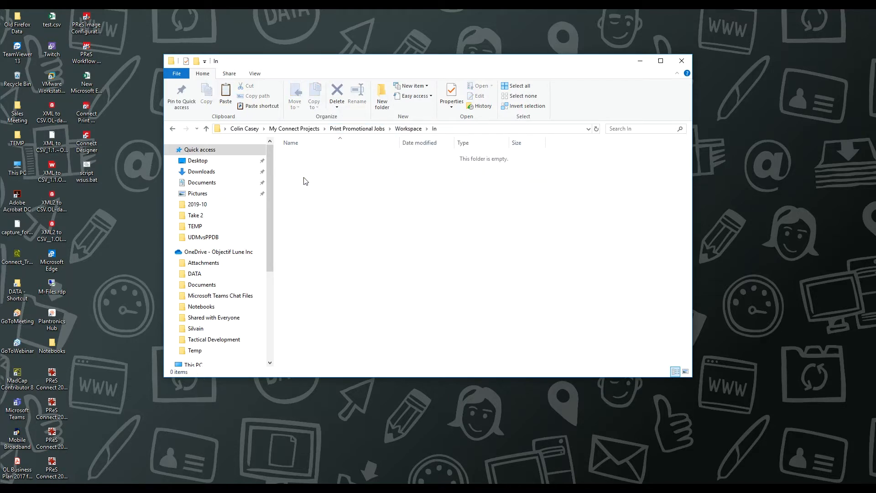
{"action": "right_click", "coordinate": [303, 178]}
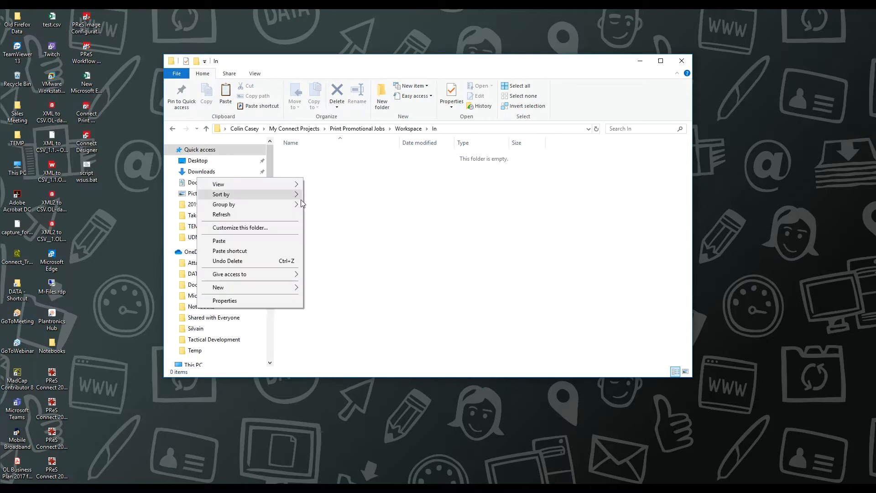
{"action": "left_click", "coordinate": [253, 242]}
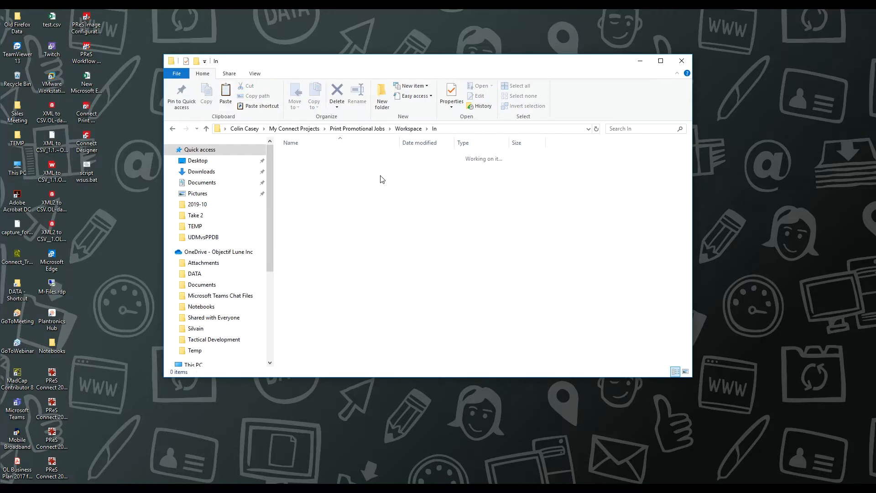
{"action": "left_click", "coordinate": [428, 130]}
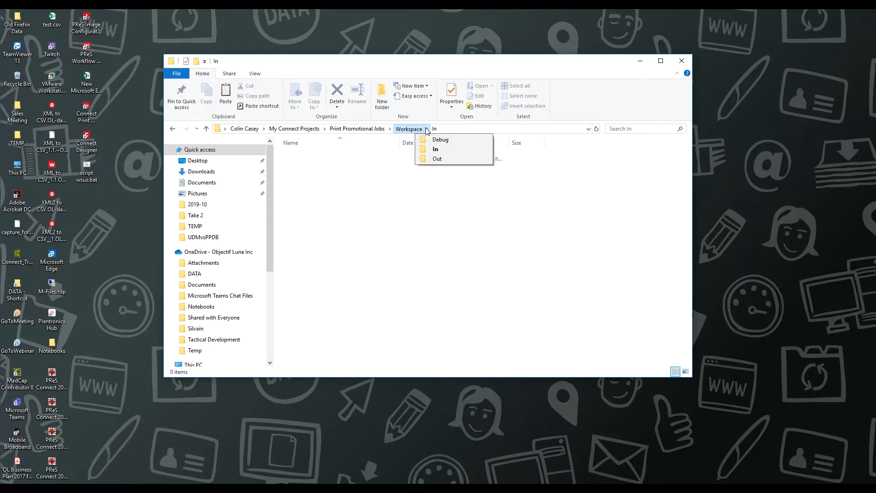
{"action": "left_click", "coordinate": [435, 159]}
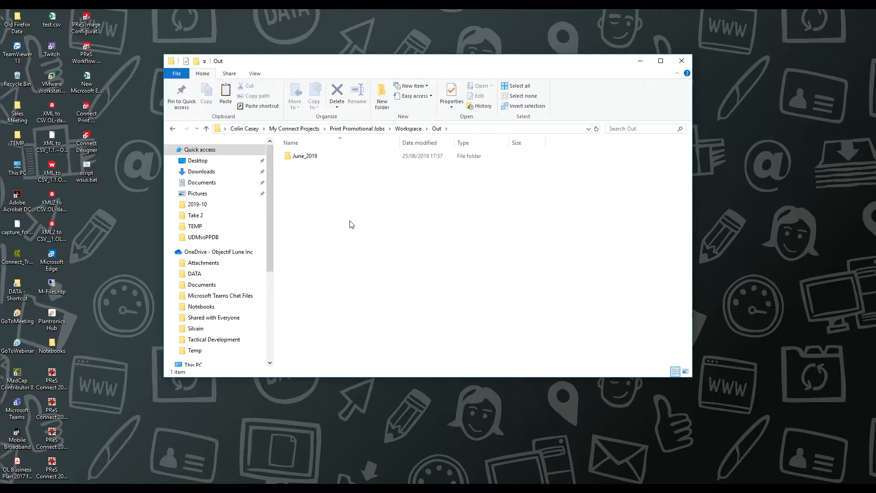
Step: Open Sample Data_175744.pdf from the June_2019 output folder
{"action": "double_click", "coordinate": [289, 157]}
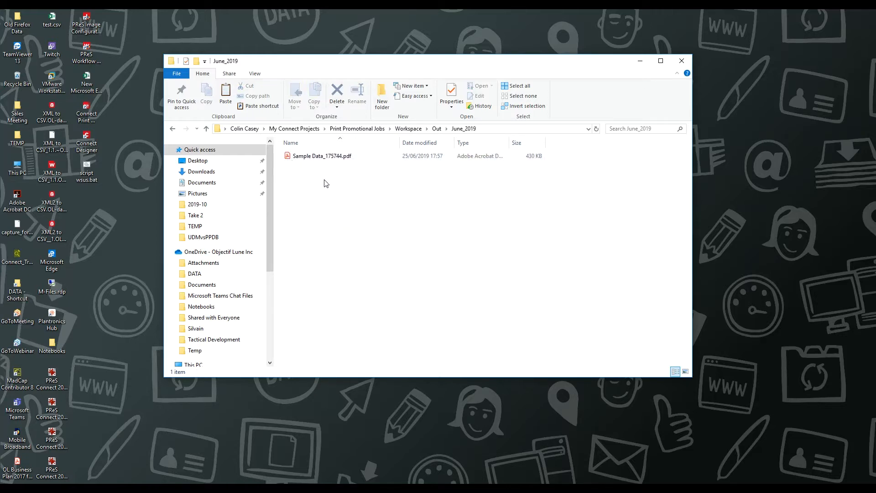
{"action": "double_click", "coordinate": [316, 157]}
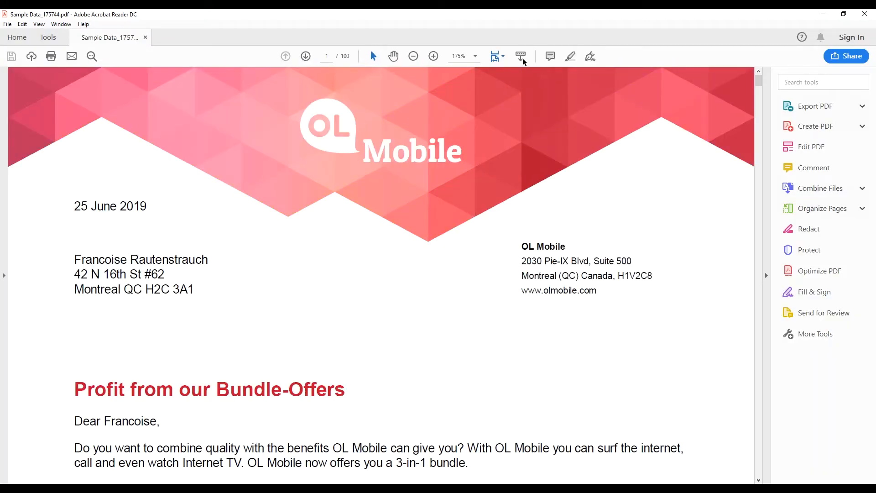
Step: Set Acrobat to Fit One Full Page and page forward to letter 5 of 100
{"action": "left_click", "coordinate": [502, 57]}
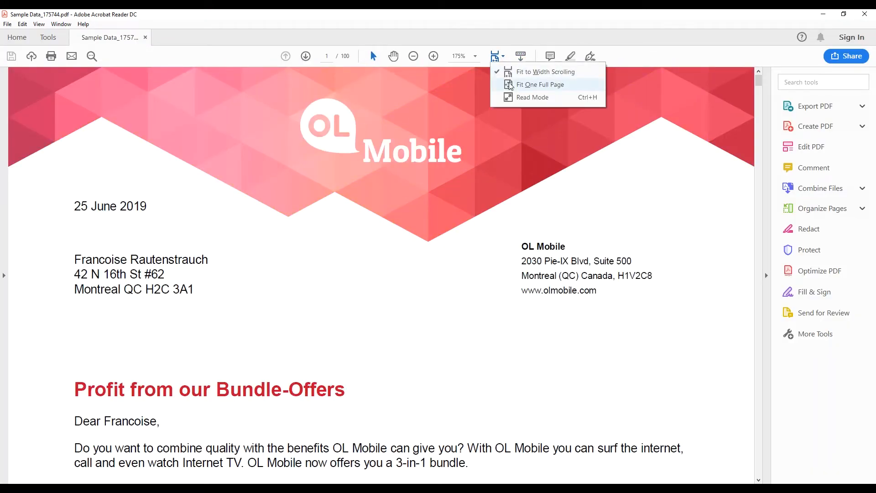
{"action": "left_click", "coordinate": [530, 85]}
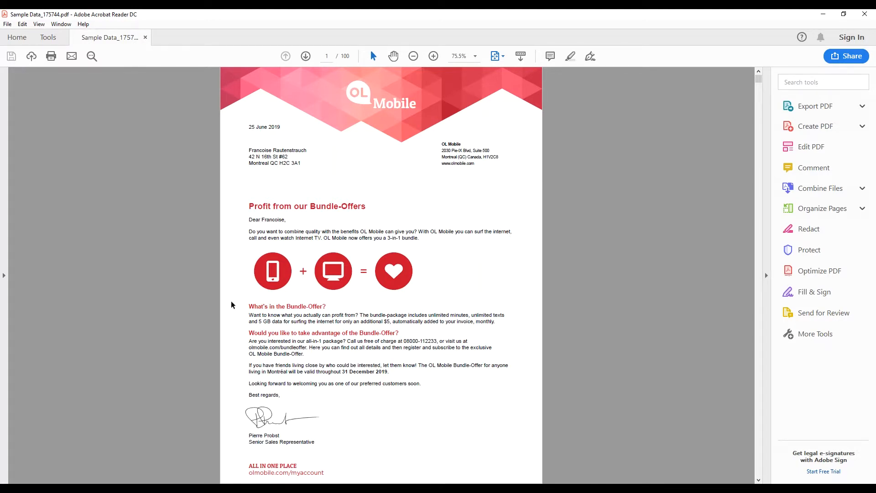
{"action": "left_click", "coordinate": [307, 56]}
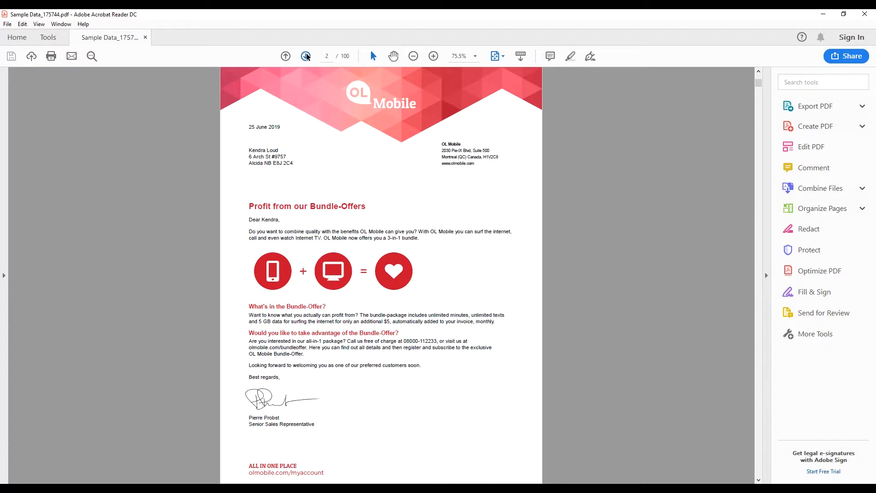
{"action": "left_click", "coordinate": [307, 56]}
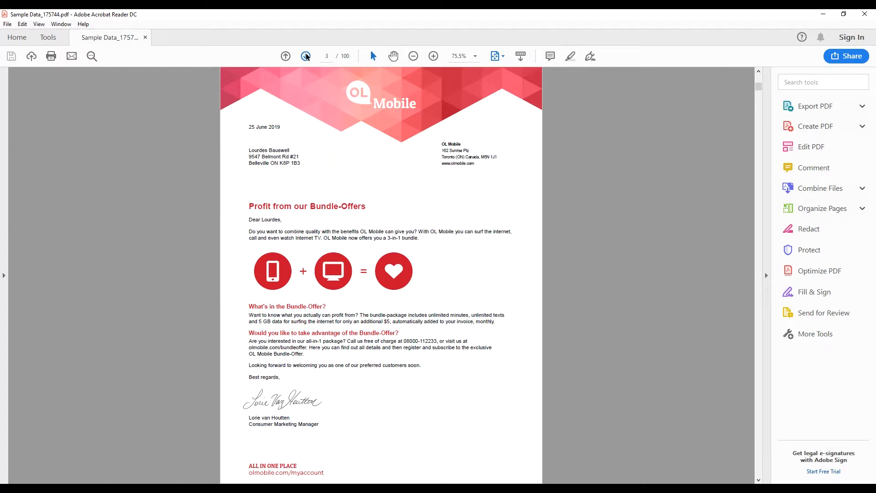
{"action": "left_click", "coordinate": [307, 56]}
{"action": "left_click", "coordinate": [308, 56]}
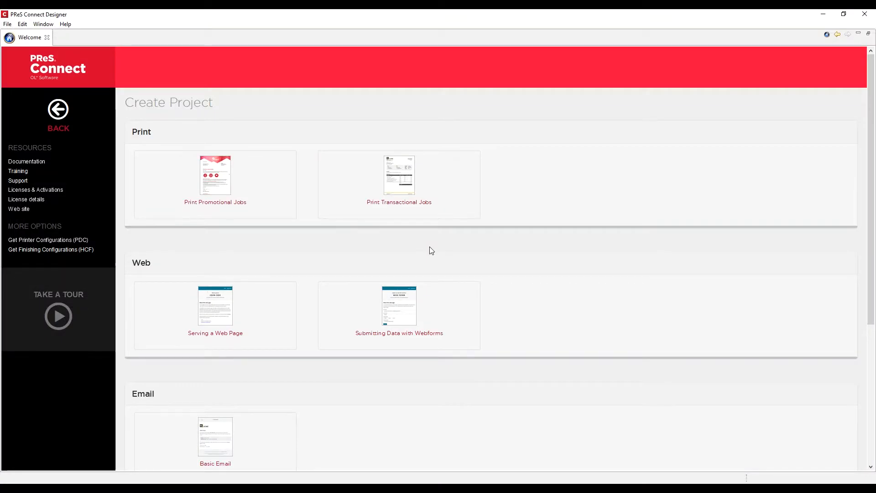
Step: Run the Print Transactional Jobs wizard, keeping the project folder and Send to Workflow, and finish
{"action": "left_click", "coordinate": [399, 203]}
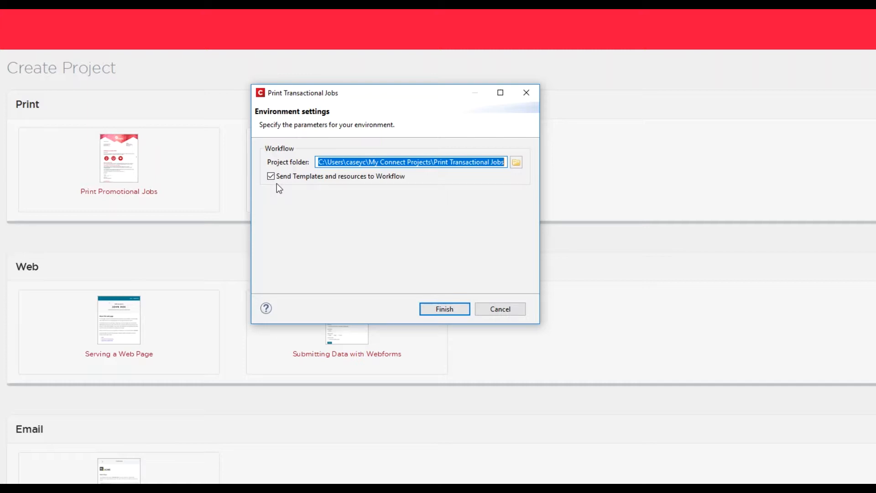
{"action": "left_click", "coordinate": [447, 308]}
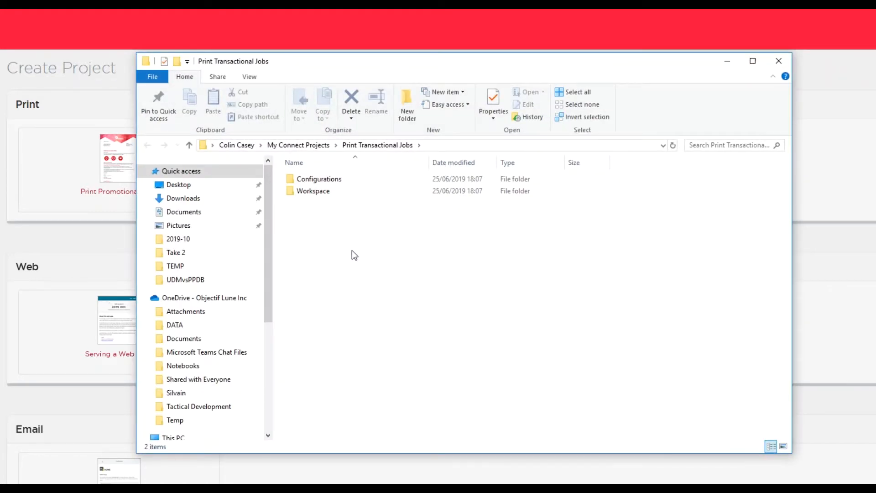
Step: Copy Sample Data.xml from the project's Configurations Data folder
{"action": "double_click", "coordinate": [318, 180]}
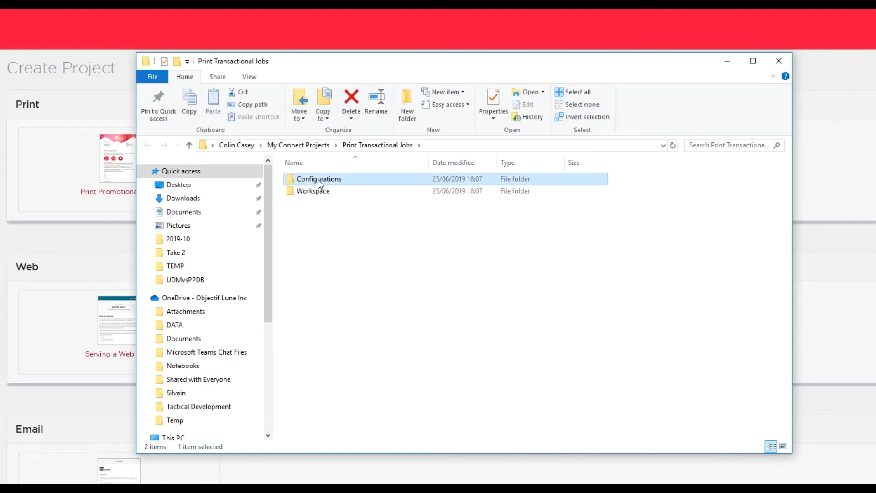
{"action": "double_click", "coordinate": [304, 178]}
{"action": "left_click", "coordinate": [320, 181]}
{"action": "right_click", "coordinate": [319, 180]}
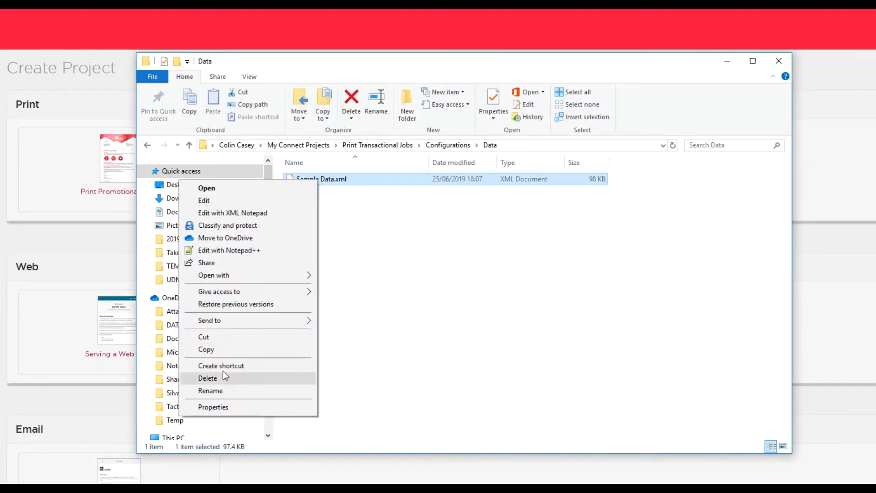
{"action": "left_click", "coordinate": [217, 354]}
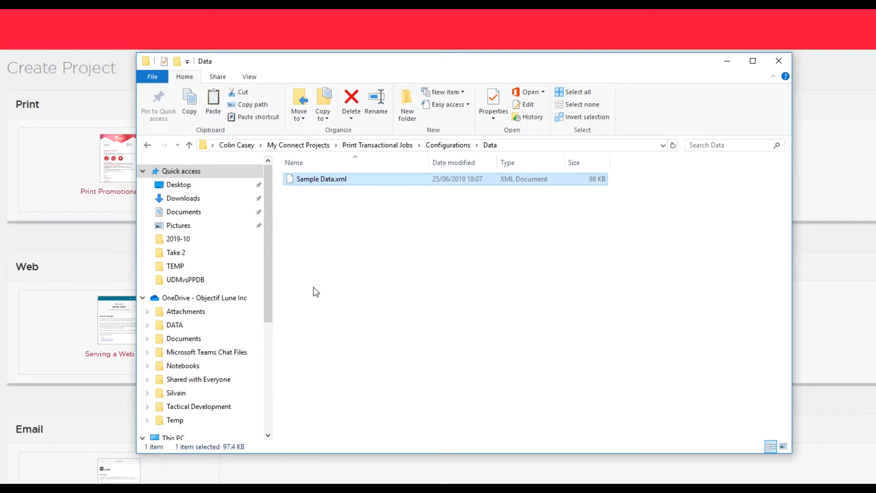
Step: Browse Resources, then open the Workflow folder and select Print Transactional Jobs.OL-workflow
{"action": "left_click", "coordinate": [440, 148]}
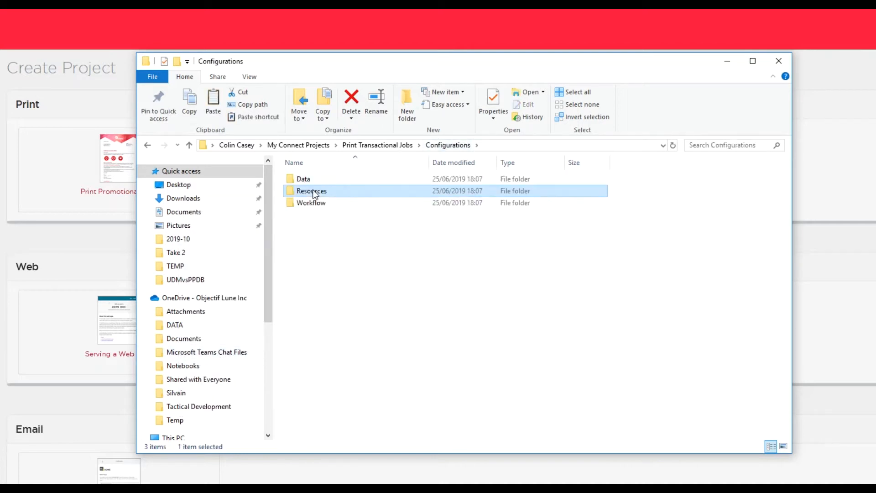
{"action": "double_click", "coordinate": [320, 190]}
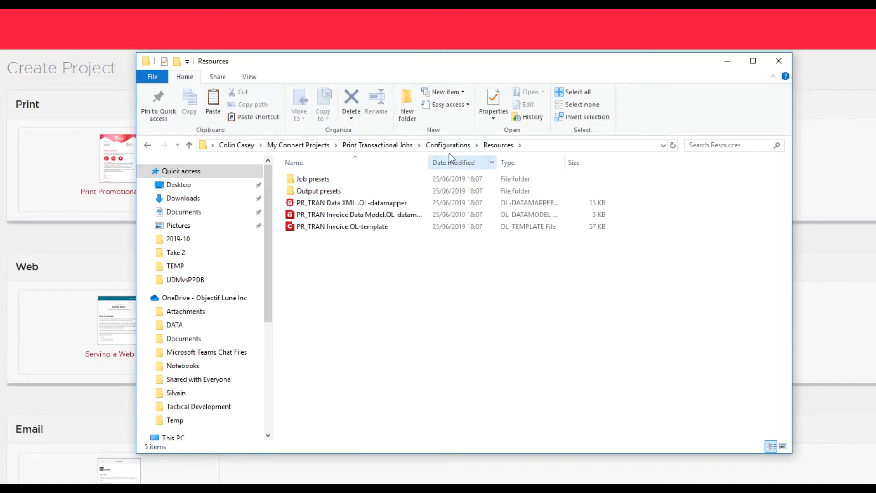
{"action": "left_click", "coordinate": [478, 146]}
{"action": "left_click", "coordinate": [475, 183]}
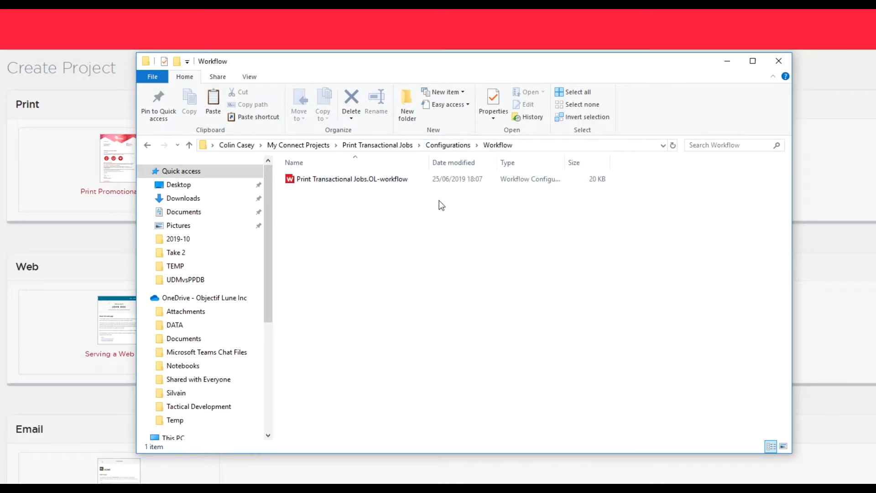
{"action": "left_click", "coordinate": [334, 179]}
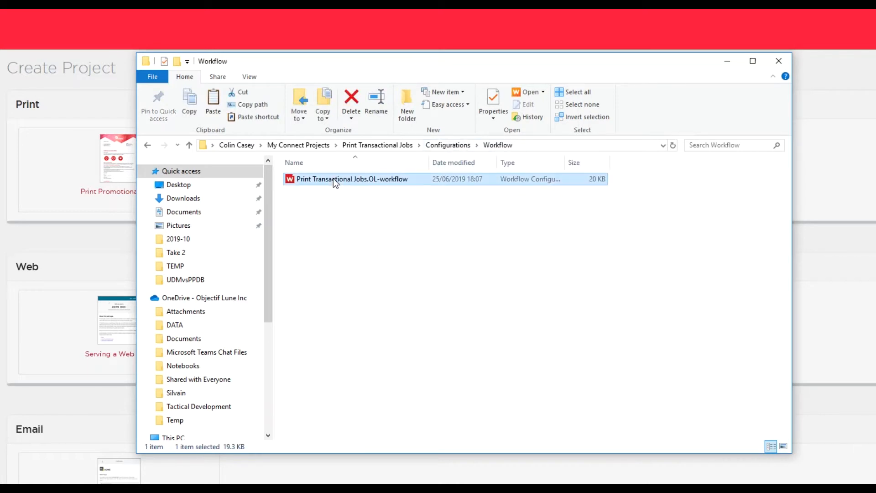
Step: Open Print Transactional Jobs.OL-workflow, start the Workflow service, and select the first Branch step
{"action": "key", "text": "Return"}
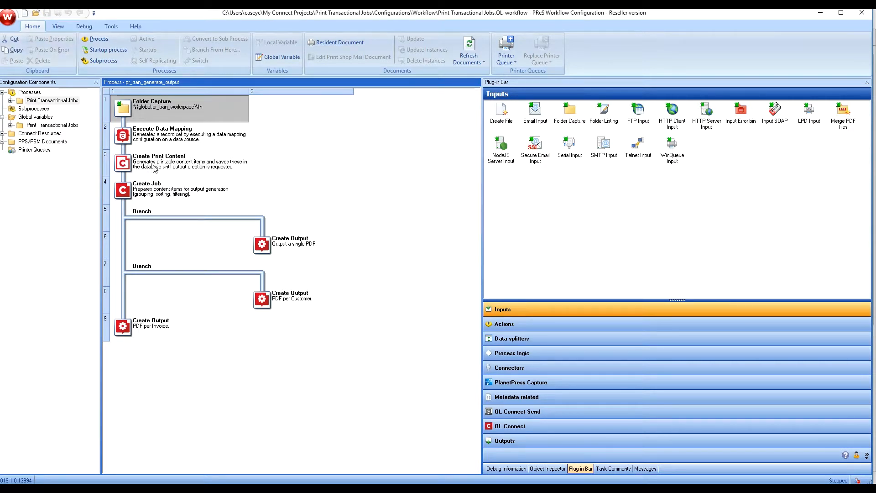
{"action": "left_click", "coordinate": [111, 26]}
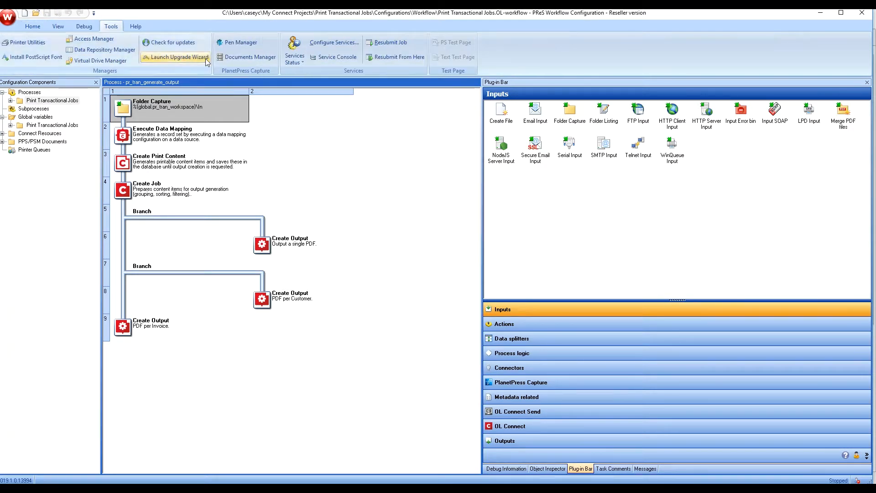
{"action": "left_click", "coordinate": [296, 59]}
{"action": "left_click", "coordinate": [312, 73]}
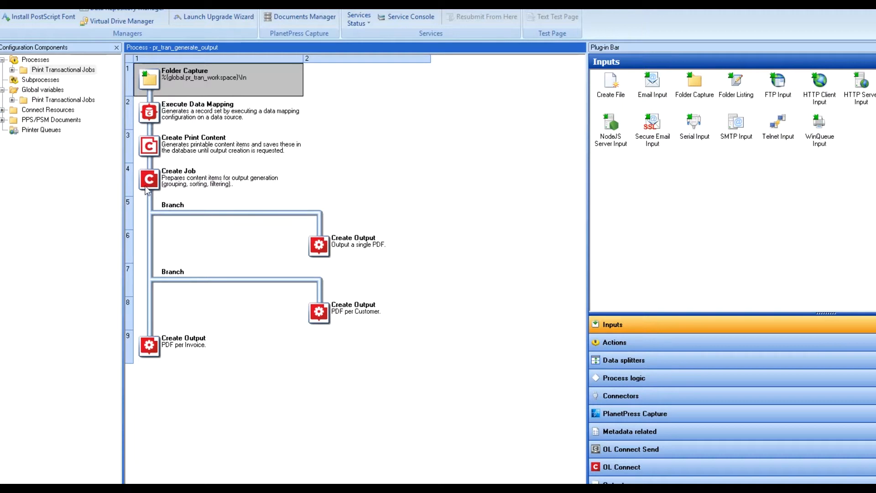
{"action": "left_click", "coordinate": [152, 211]}
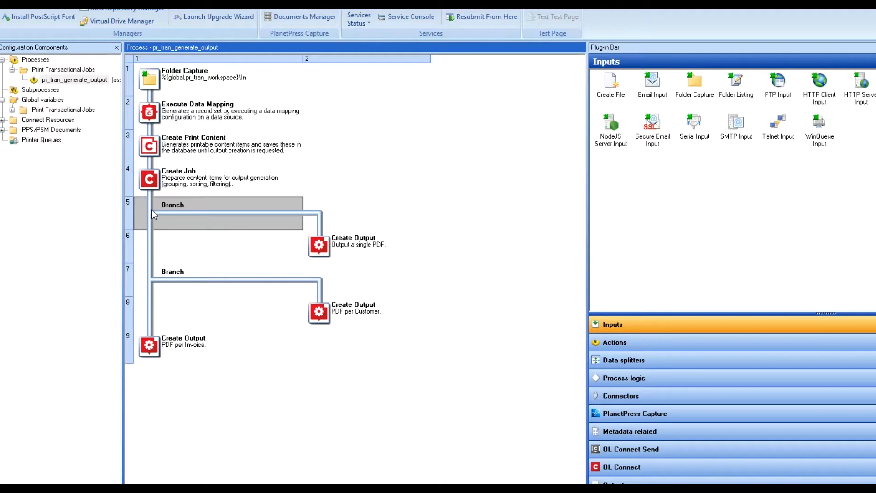
Step: Inspect the single PDF, PDF per Customer and PDF per Invoice output steps in turn
{"action": "key", "text": "Down"}
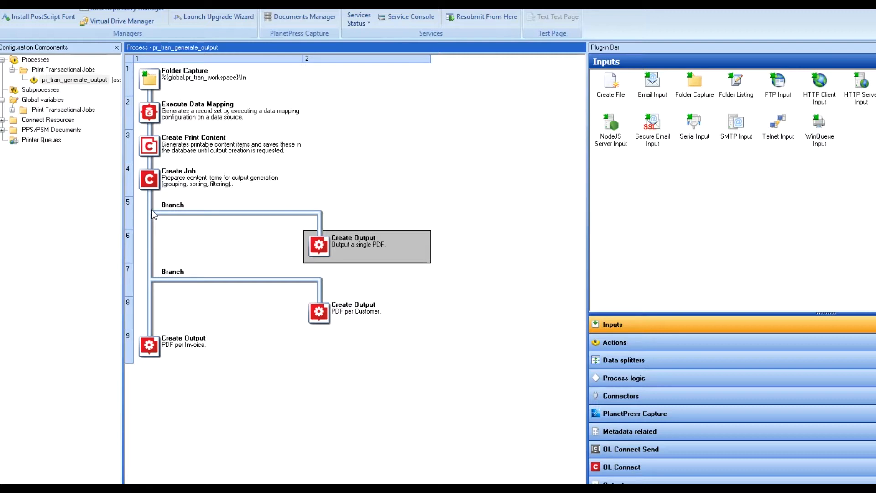
{"action": "key", "text": "Up"}
{"action": "key", "text": "Left"}
{"action": "key", "text": "Down"}
{"action": "key", "text": "Down"}
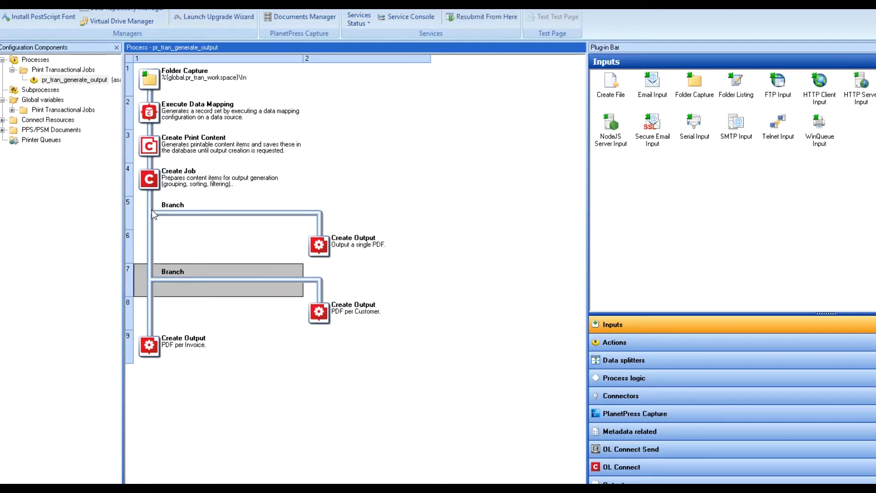
{"action": "key", "text": "Right"}
{"action": "key", "text": "Down"}
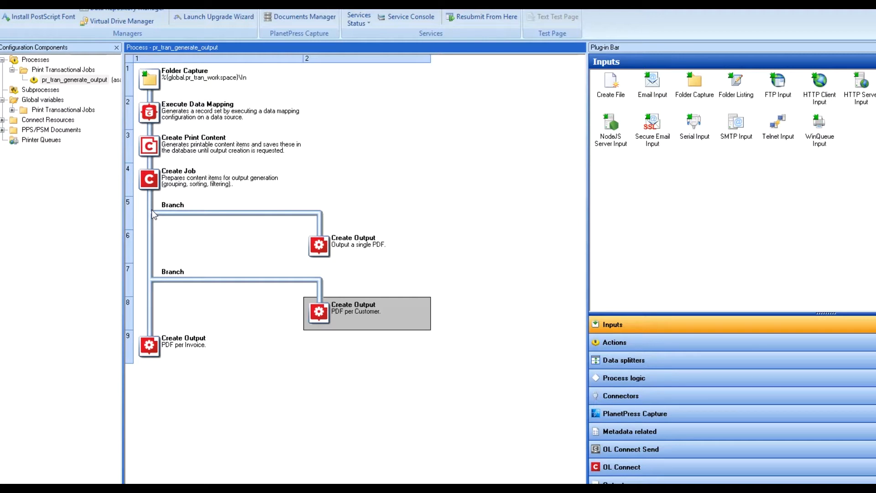
{"action": "key", "text": "Up"}
{"action": "key", "text": "Left"}
{"action": "key", "text": "Down"}
{"action": "key", "text": "Down"}
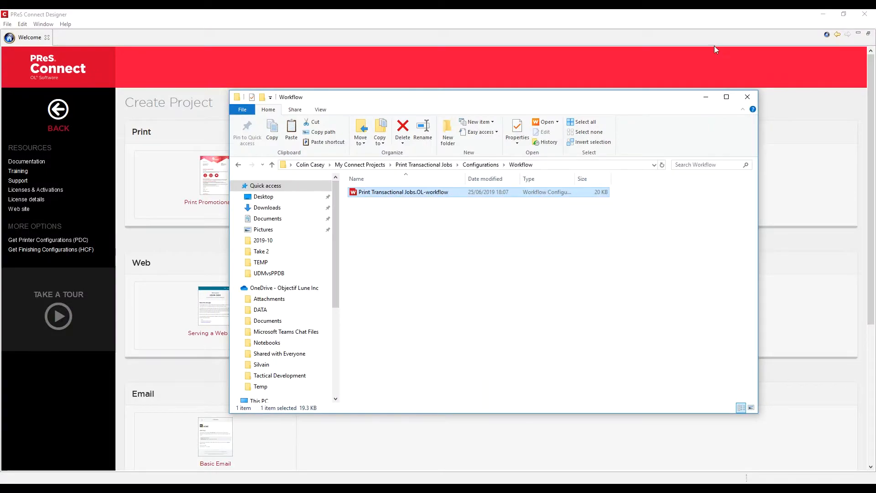
Step: Paste the sample data file into the Workspace's empty In folder
{"action": "left_click", "coordinate": [457, 165]}
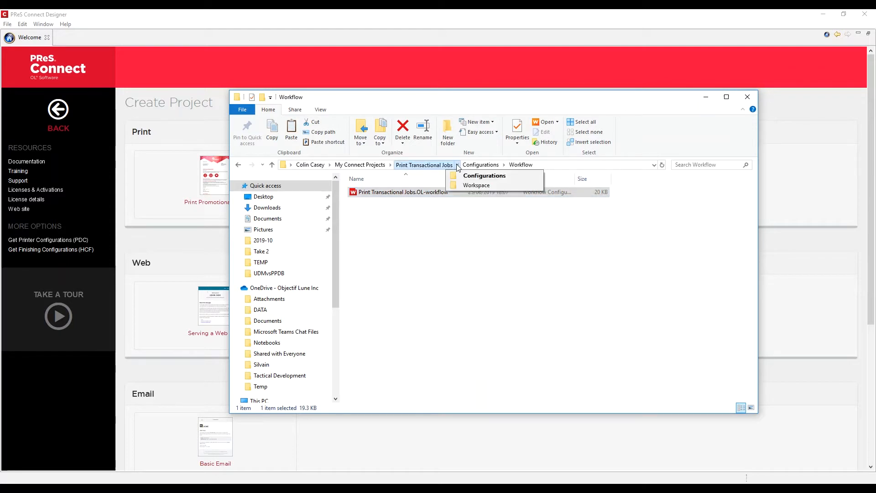
{"action": "left_click", "coordinate": [482, 187]}
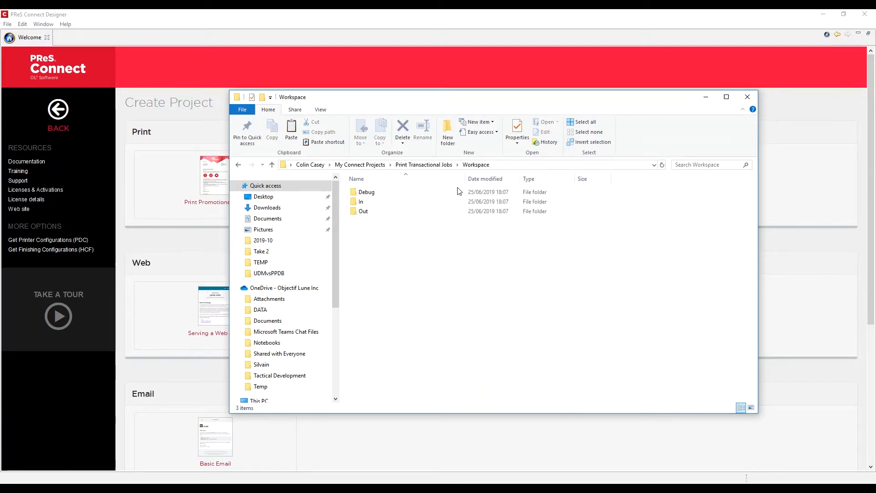
{"action": "double_click", "coordinate": [361, 202]}
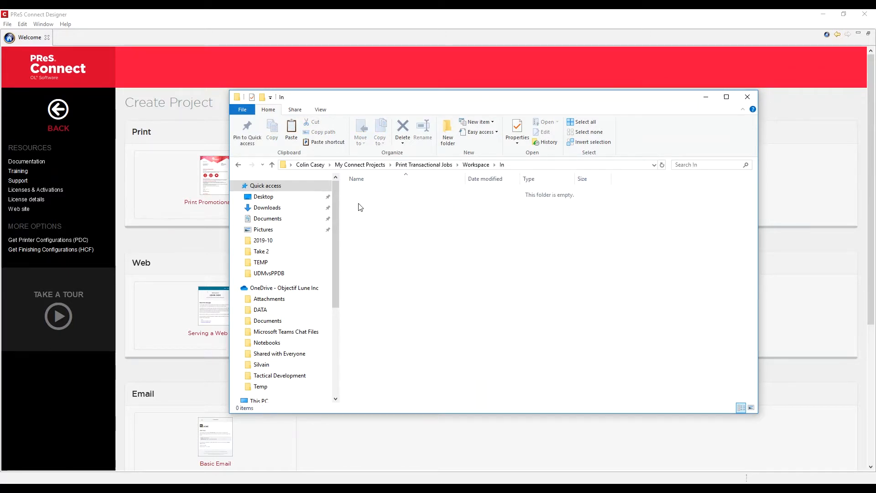
{"action": "right_click", "coordinate": [359, 204]}
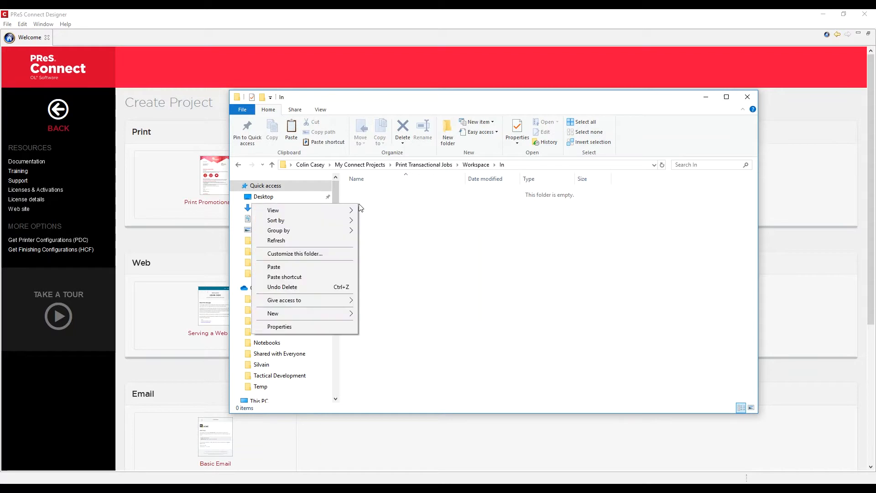
{"action": "left_click", "coordinate": [316, 269]}
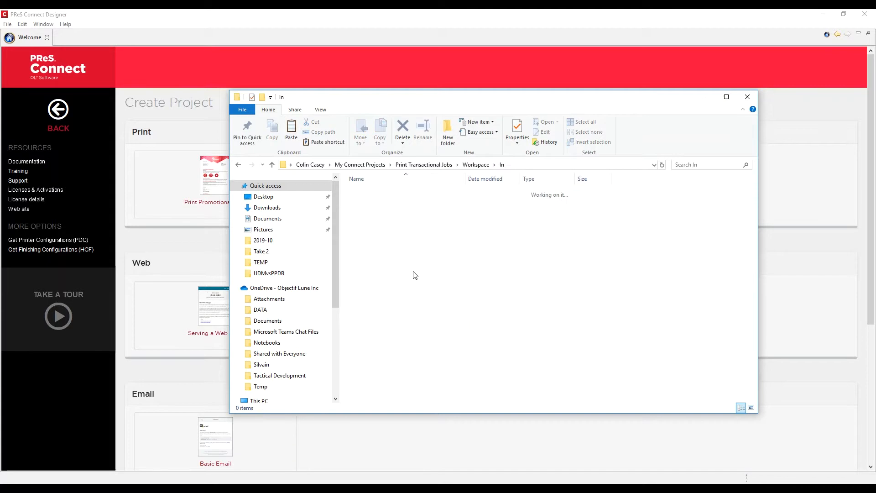
Step: Open Full Job.pdf from the Workspace's Out folder
{"action": "left_click", "coordinate": [475, 165]}
{"action": "double_click", "coordinate": [366, 212]}
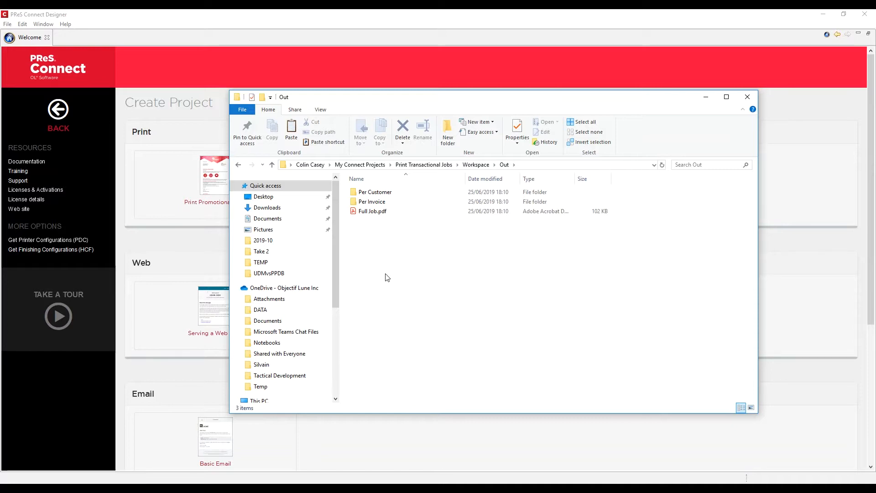
{"action": "double_click", "coordinate": [370, 212]}
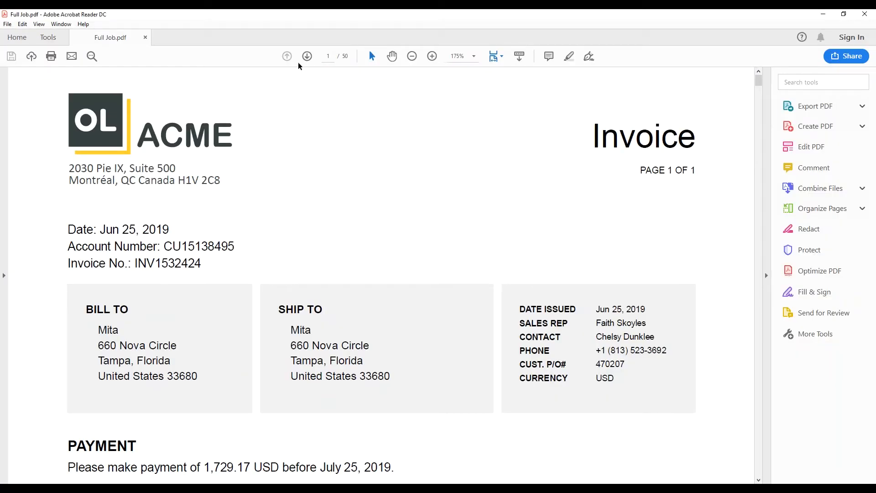
Step: Set Fit One Full Page, scroll Full Job.pdf to invoice 32 of 50, then close it
{"action": "left_click", "coordinate": [507, 58]}
{"action": "left_click", "coordinate": [507, 85]}
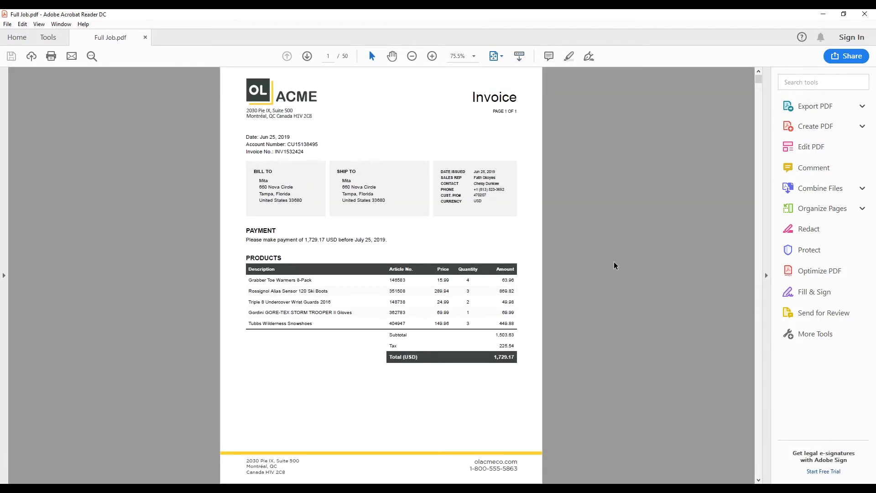
{"action": "scroll", "coordinate": [616, 266], "scroll_direction": "down", "scroll_amount": 3}
{"action": "scroll", "coordinate": [616, 265], "scroll_direction": "down", "scroll_amount": 7}
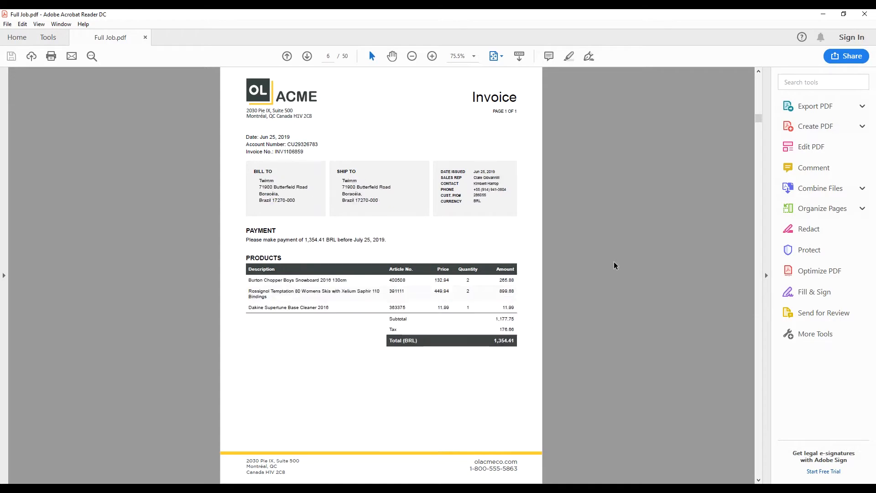
{"action": "scroll", "coordinate": [615, 266], "scroll_direction": "down", "scroll_amount": 8}
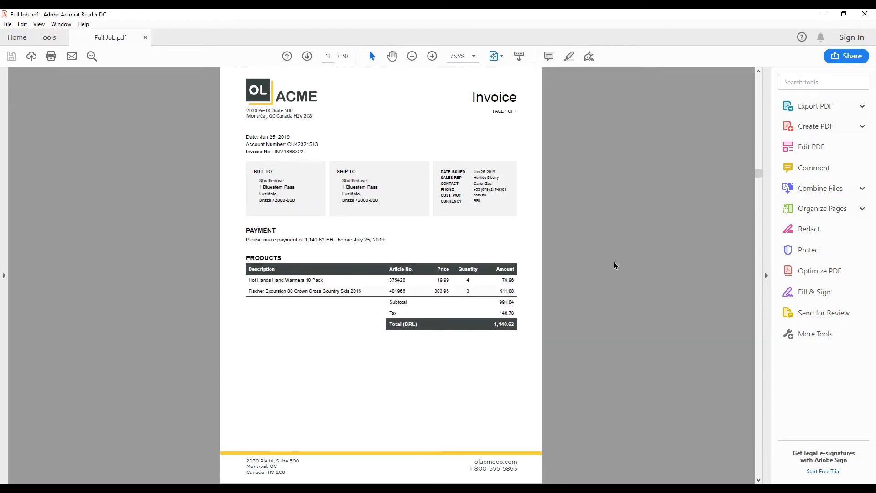
{"action": "scroll", "coordinate": [615, 266], "scroll_direction": "down", "scroll_amount": 8}
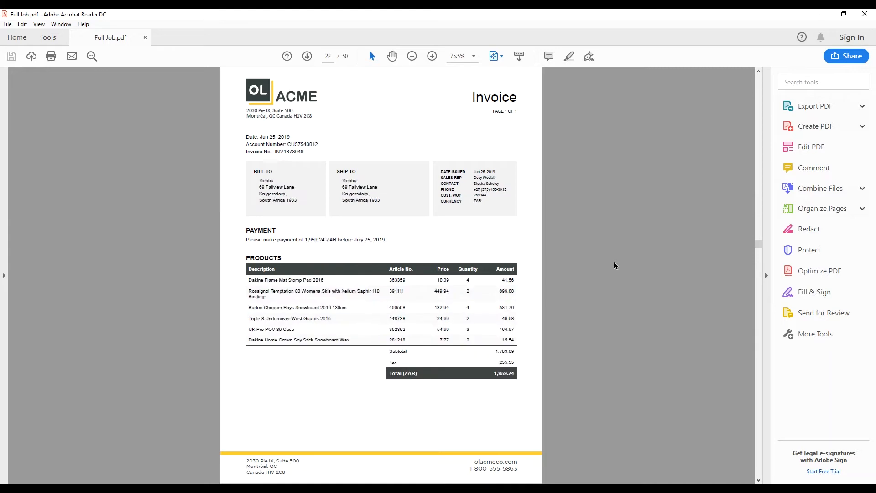
{"action": "scroll", "coordinate": [615, 266], "scroll_direction": "down", "scroll_amount": 5}
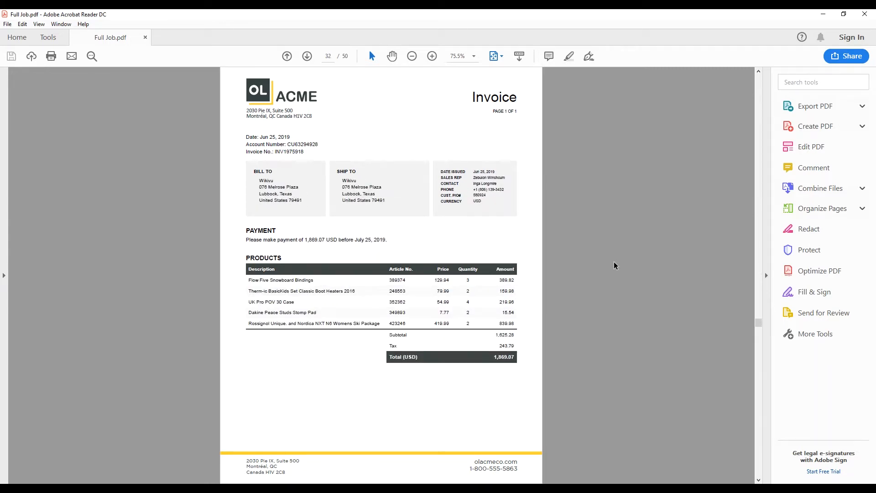
{"action": "left_click", "coordinate": [867, 18]}
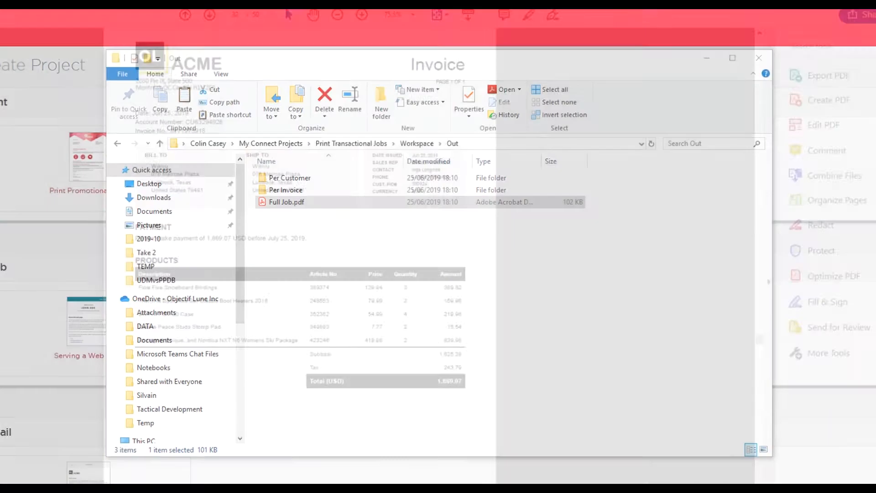
Step: Open Per Customer and sort its 38 PDFs by size, largest (33 KB) first
{"action": "double_click", "coordinate": [278, 179]}
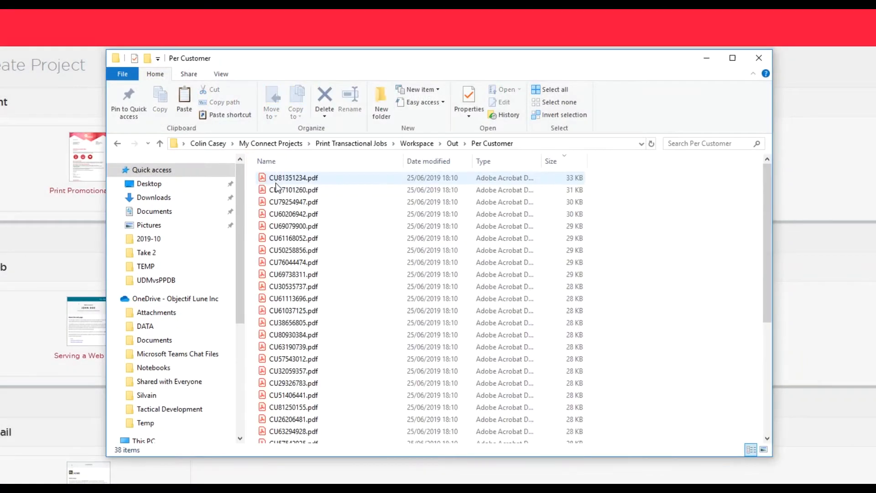
{"action": "left_click", "coordinate": [569, 164]}
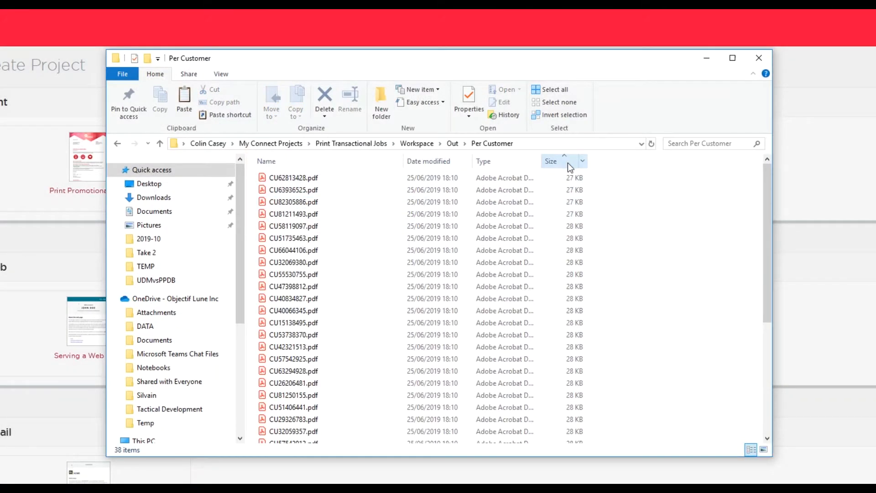
{"action": "left_click", "coordinate": [568, 163]}
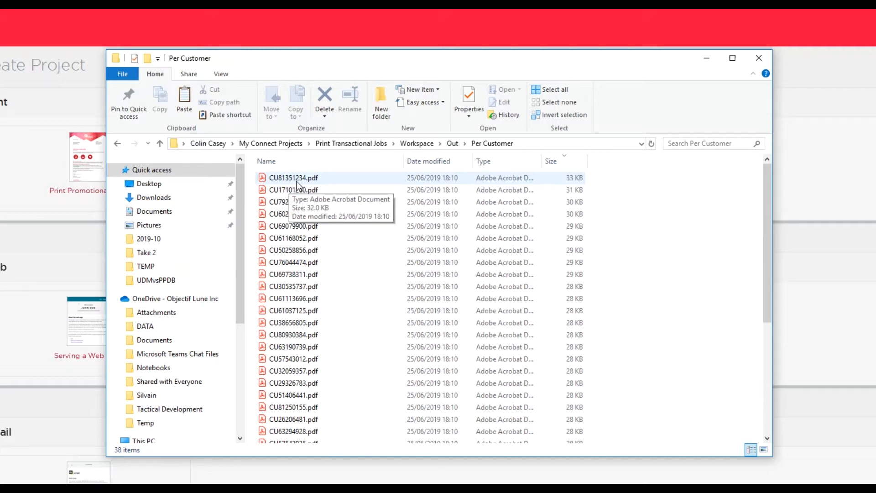
{"action": "double_click", "coordinate": [295, 178]}
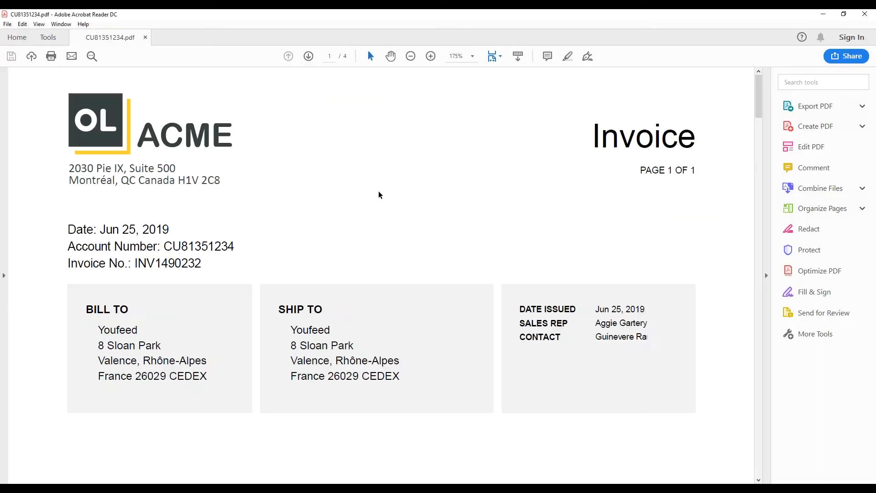
{"action": "left_click", "coordinate": [500, 58]}
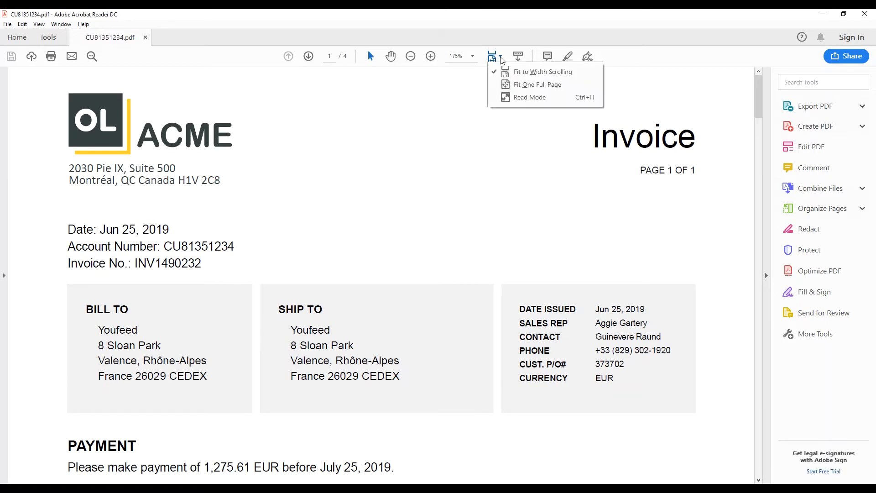
{"action": "left_click", "coordinate": [520, 87]}
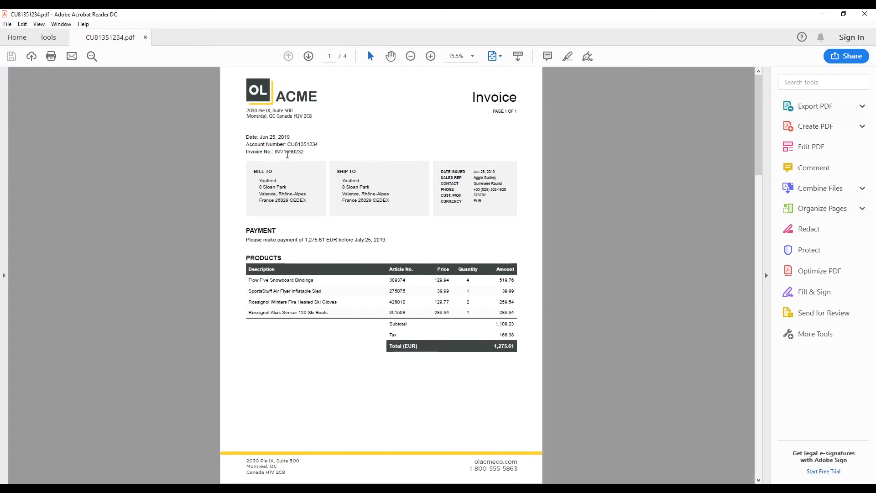
Step: Highlight part of the account number, then page through to invoice 4 of 4
{"action": "left_click_drag", "start_coordinate": [300, 145], "coordinate": [328, 148]}
{"action": "left_click", "coordinate": [483, 144]}
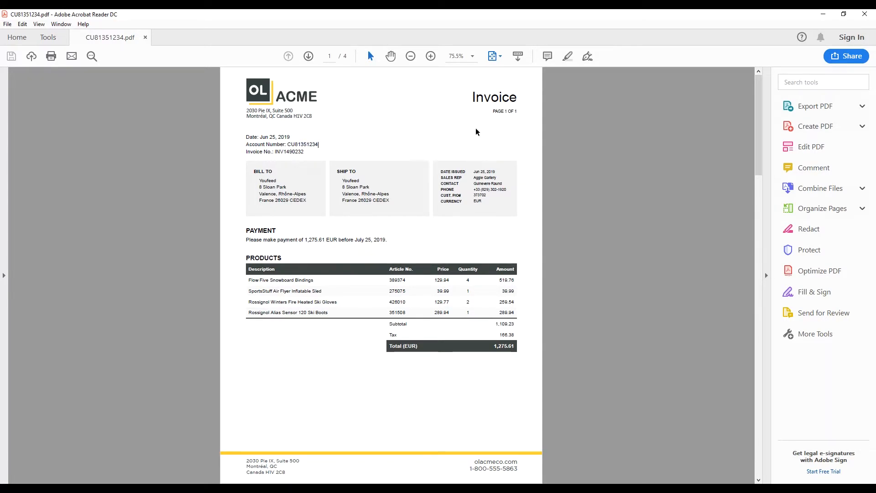
{"action": "left_click", "coordinate": [309, 56]}
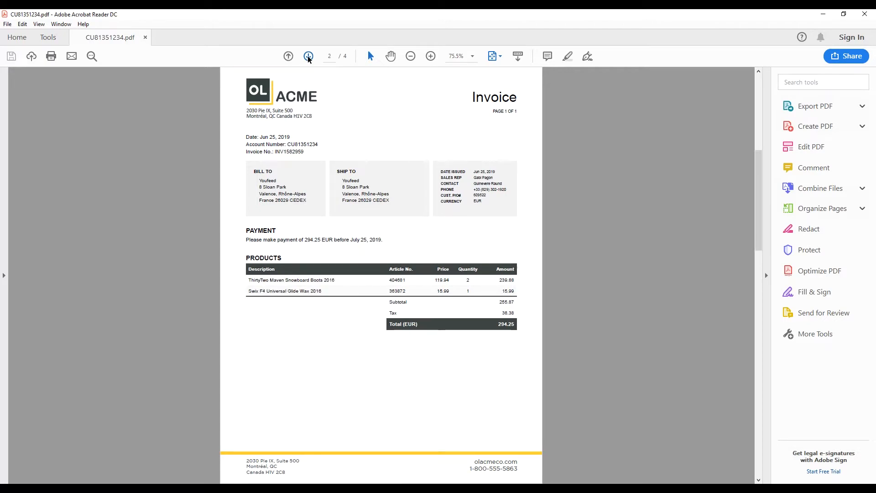
{"action": "left_click", "coordinate": [308, 56]}
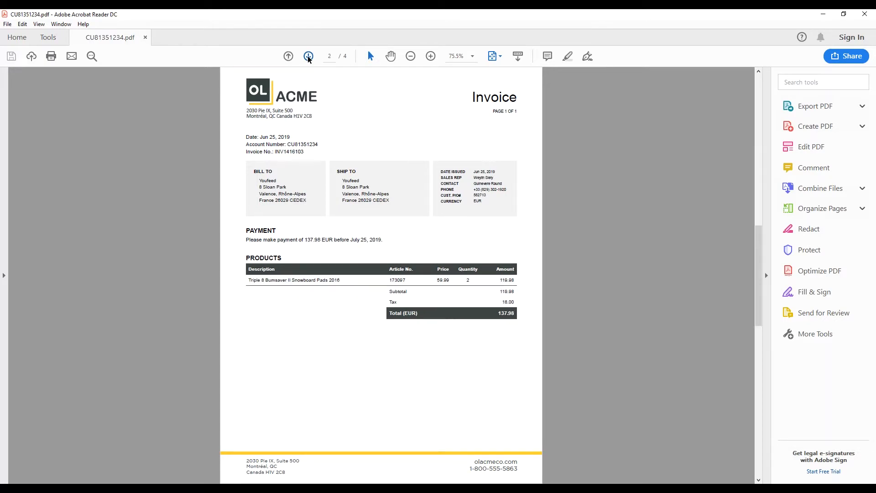
{"action": "left_click", "coordinate": [309, 56]}
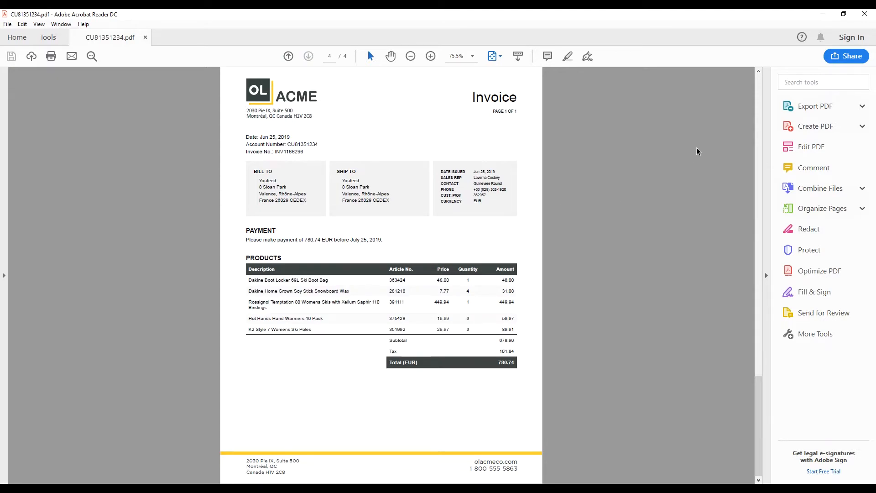
Step: Close CU81351234.pdf, open Per Invoice, and sort its 50 PDFs by size, largest first
{"action": "left_click", "coordinate": [864, 17]}
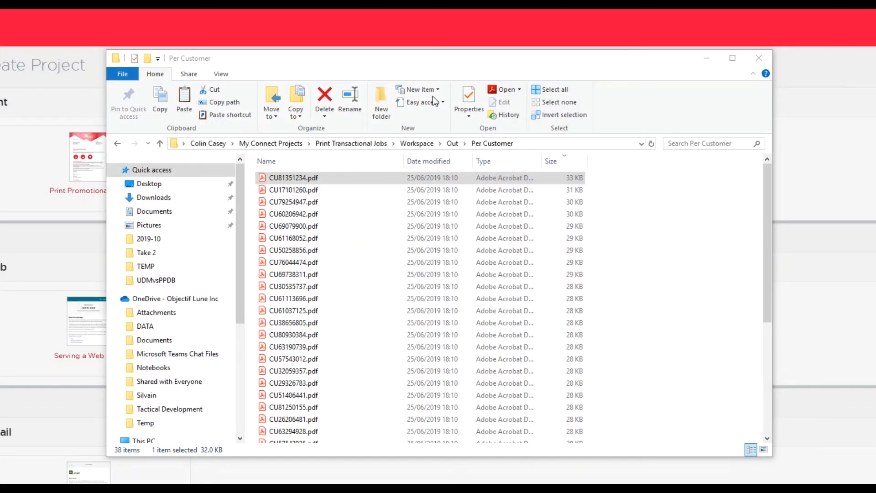
{"action": "left_click", "coordinate": [452, 143]}
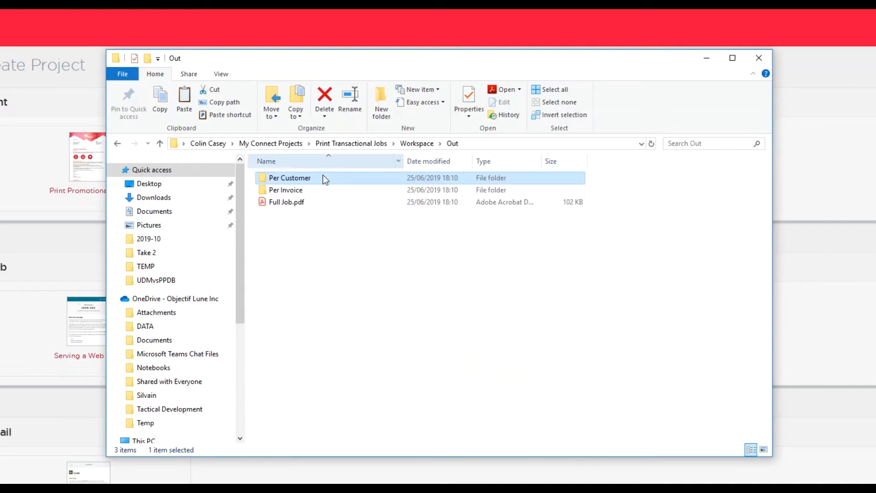
{"action": "double_click", "coordinate": [293, 192]}
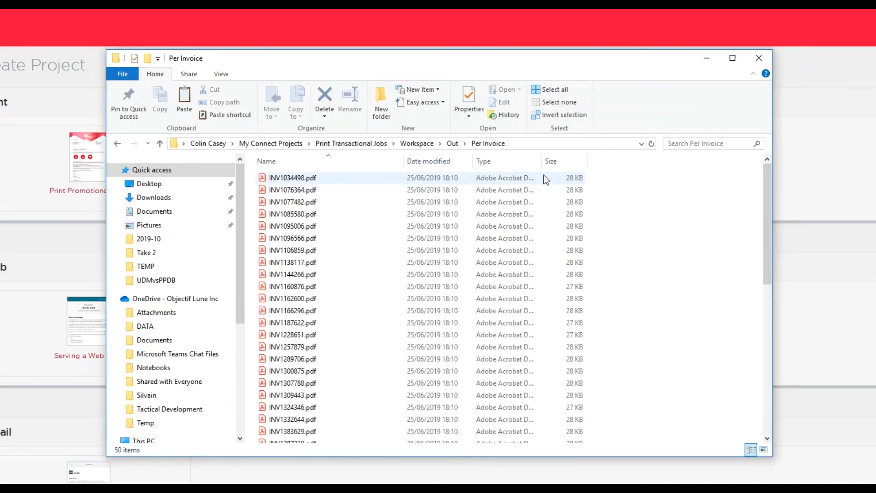
{"action": "left_click", "coordinate": [566, 165]}
{"action": "left_click", "coordinate": [565, 166]}
{"action": "left_click", "coordinate": [559, 162]}
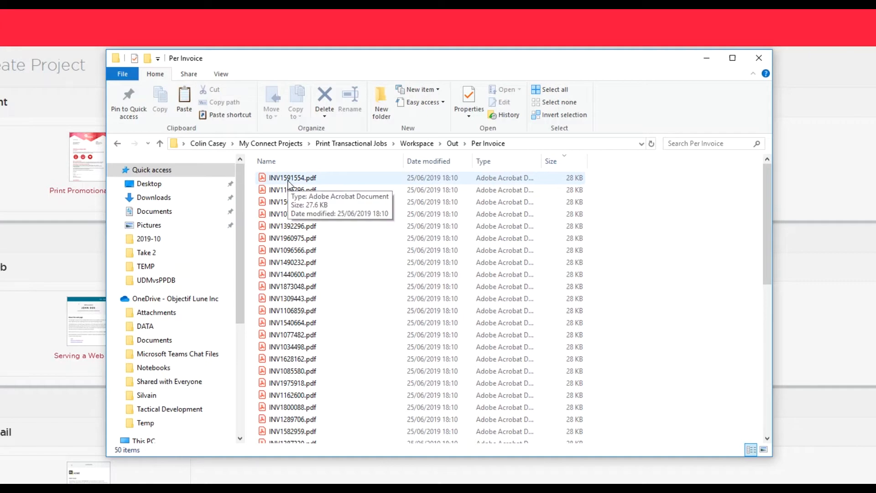
Step: Open the top per-invoice PDF, highlight its invoice number, and close it
{"action": "double_click", "coordinate": [288, 179]}
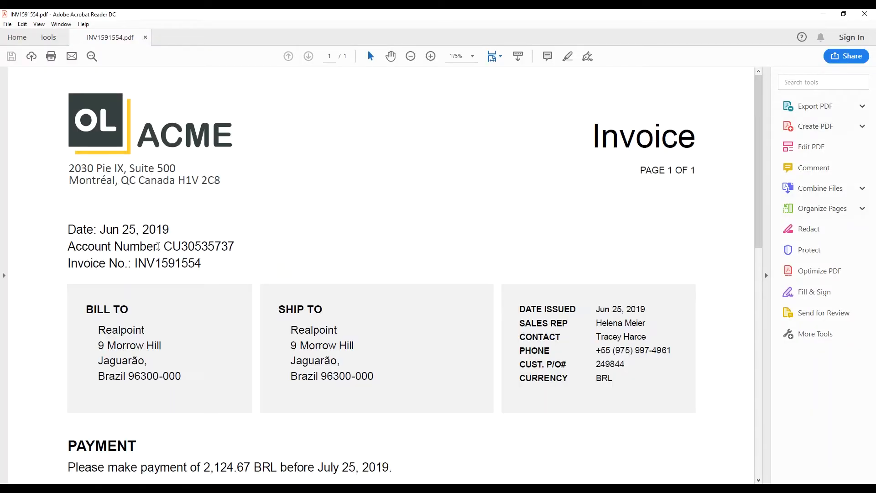
{"action": "left_click_drag", "start_coordinate": [155, 264], "coordinate": [202, 267]}
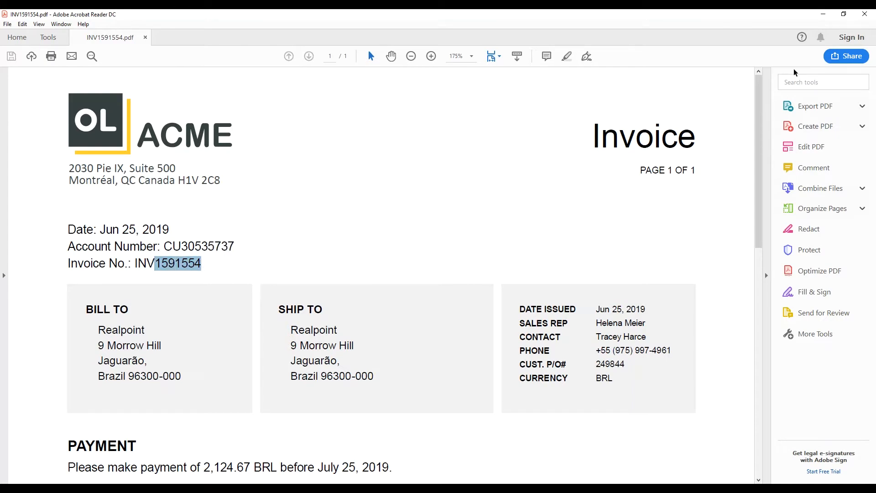
{"action": "left_click", "coordinate": [865, 14]}
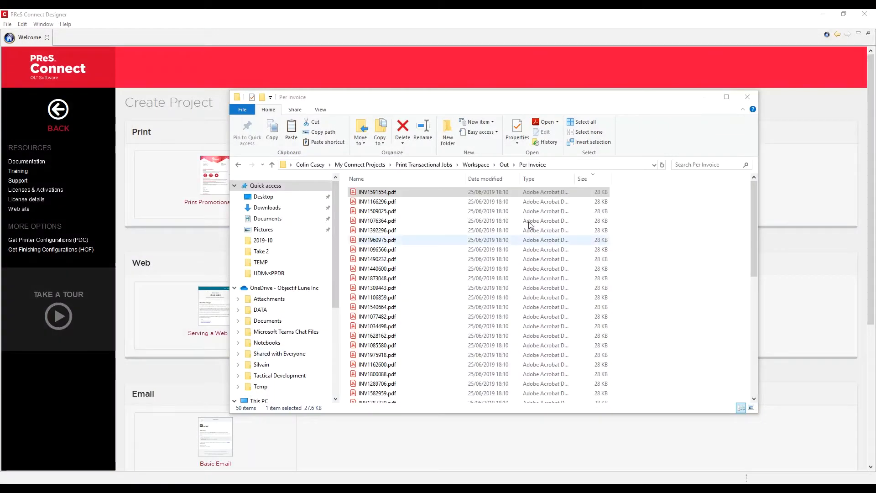
Step: Close the Per Invoice window and finish the Serving a Web Page wizard with its default project folder
{"action": "left_click", "coordinate": [748, 97]}
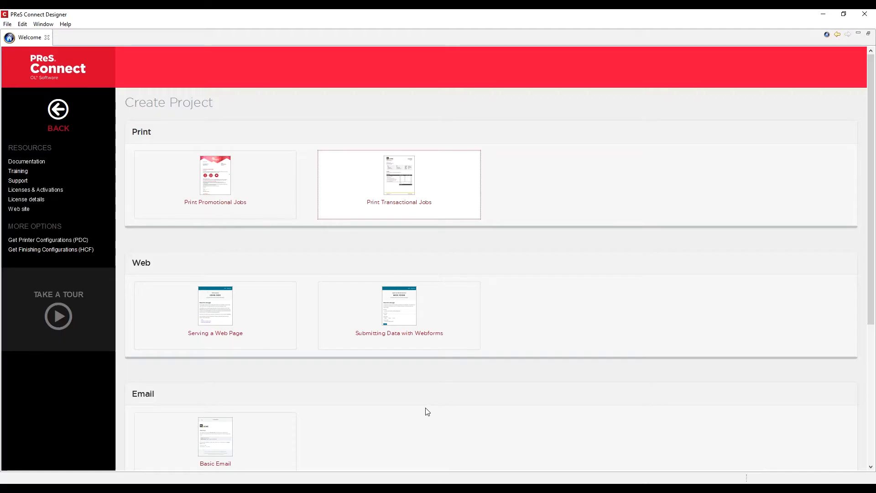
{"action": "left_click", "coordinate": [218, 314]}
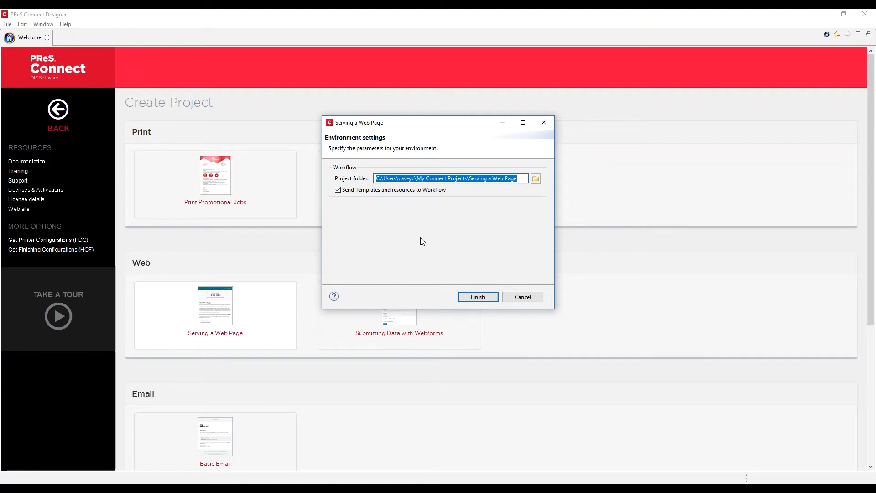
{"action": "left_click", "coordinate": [475, 297]}
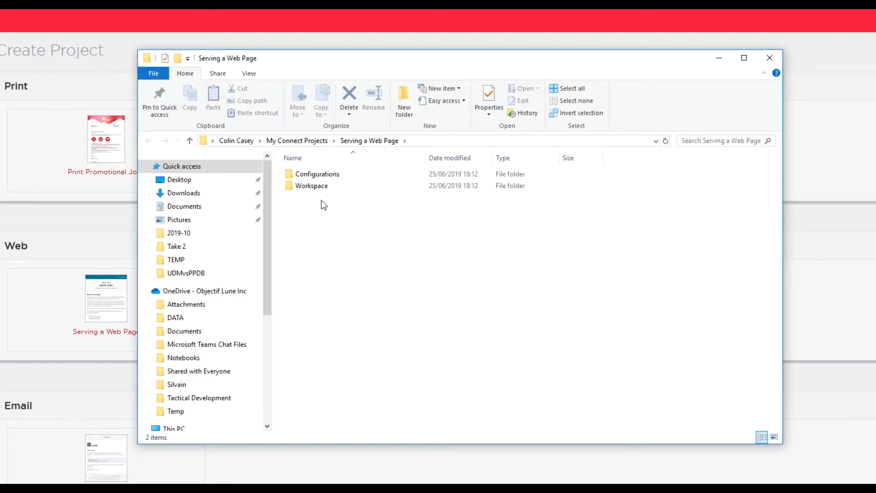
Step: Look through the project's Data and Resources folders under Configurations
{"action": "double_click", "coordinate": [316, 177]}
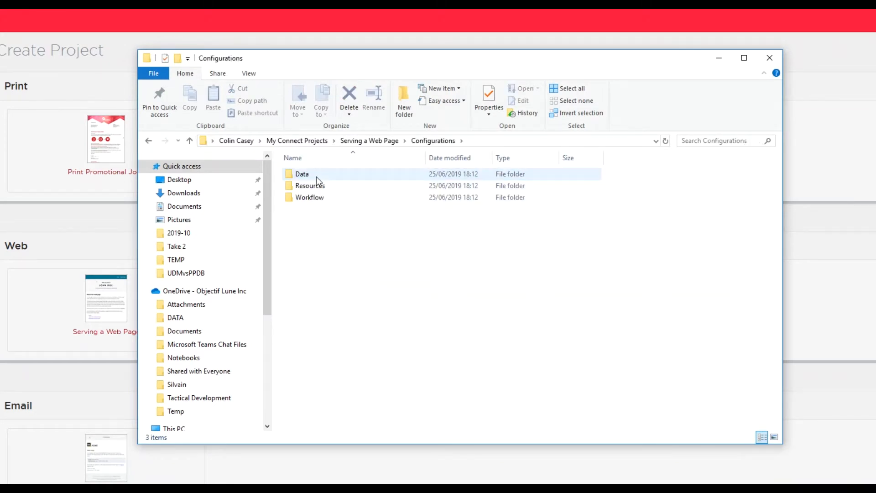
{"action": "double_click", "coordinate": [317, 176]}
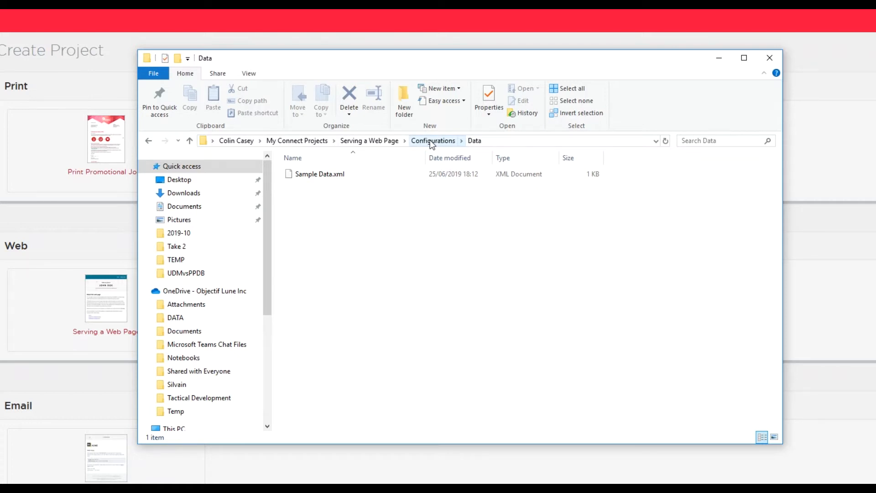
{"action": "left_click", "coordinate": [432, 141]}
{"action": "double_click", "coordinate": [306, 186]}
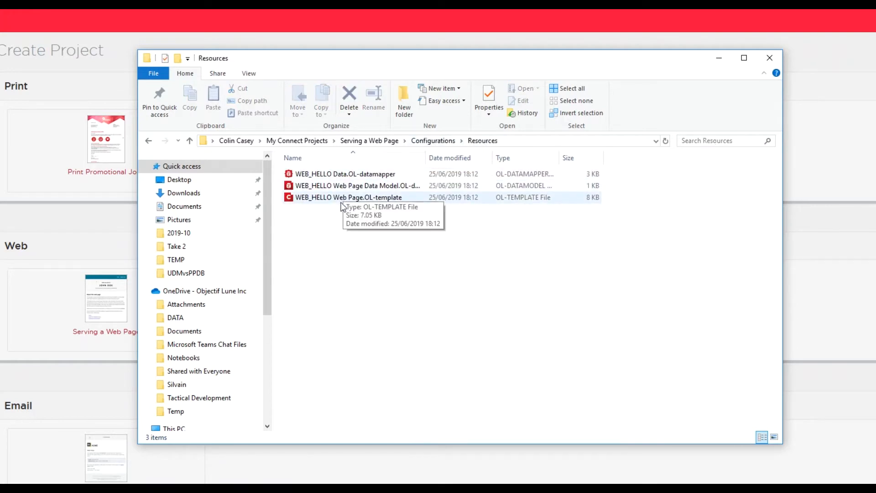
{"action": "left_click", "coordinate": [430, 142]}
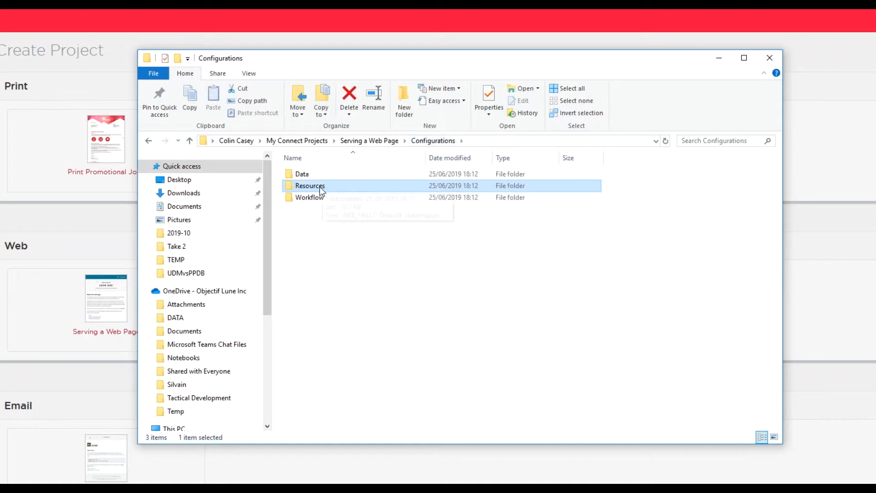
Step: Open the Workflow folder and select Serving a Web Page.OL-workflow
{"action": "left_click", "coordinate": [314, 198]}
{"action": "double_click", "coordinate": [314, 198]}
{"action": "left_click", "coordinate": [314, 171]}
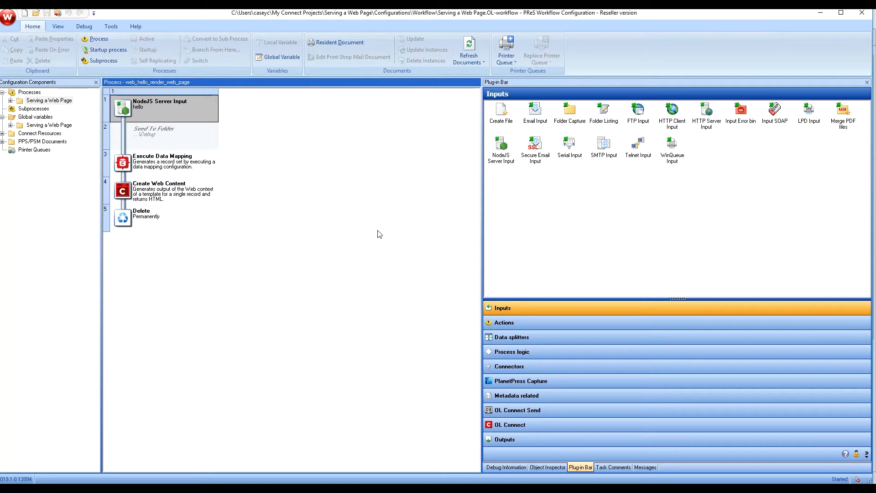
Step: Restart the Workflow service so the Serving a Web Page configuration runs
{"action": "left_click", "coordinate": [57, 12]}
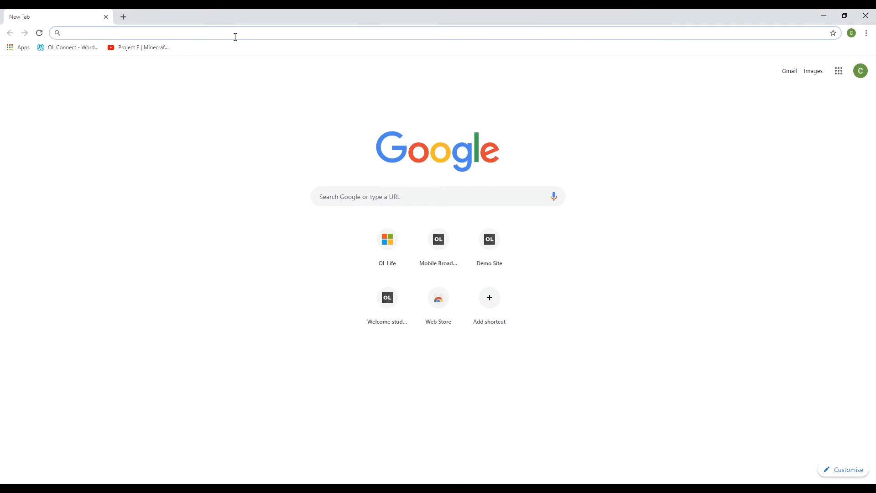
{"action": "type", "text": "http:/"}
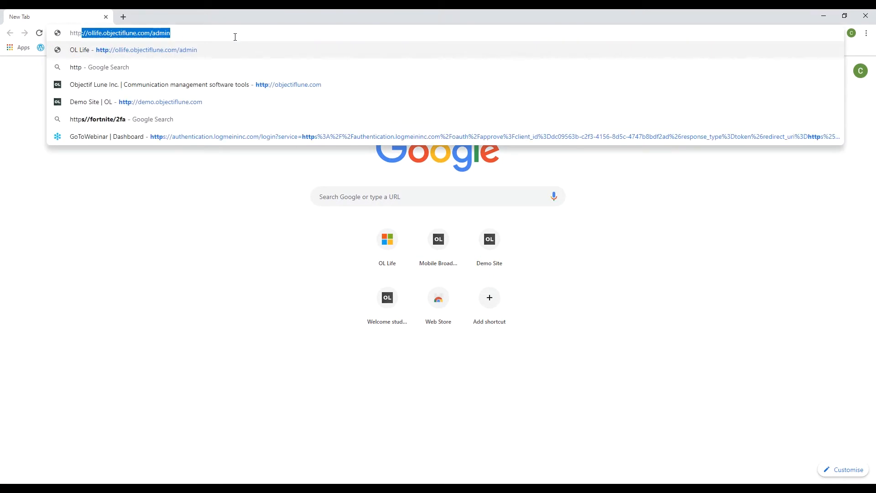
{"action": "type", "text": "/loc"}
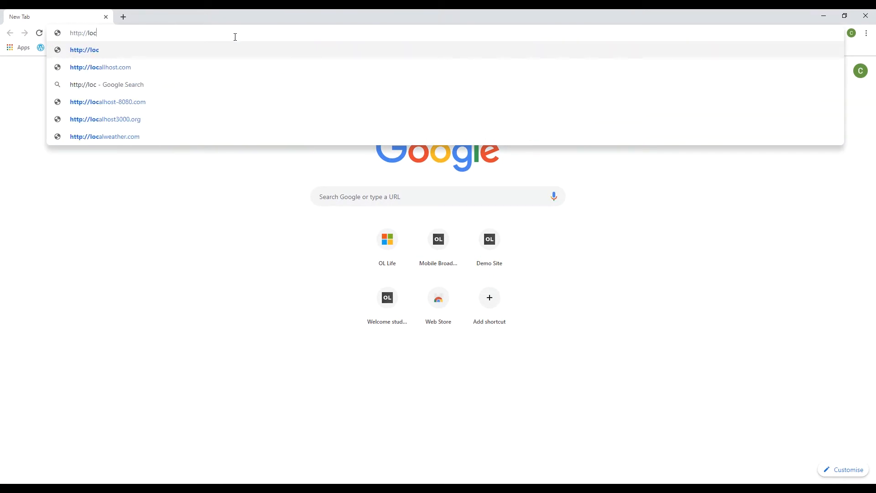
{"action": "type", "text": "alhos"}
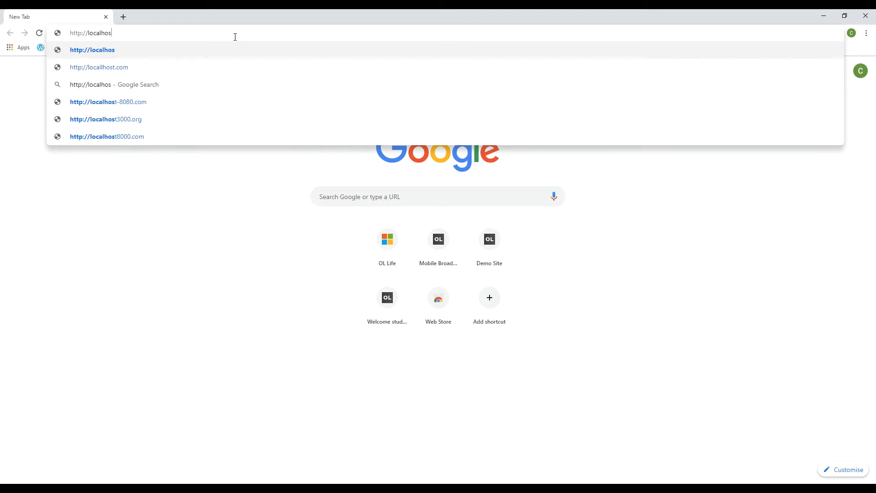
{"action": "type", "text": "t:"}
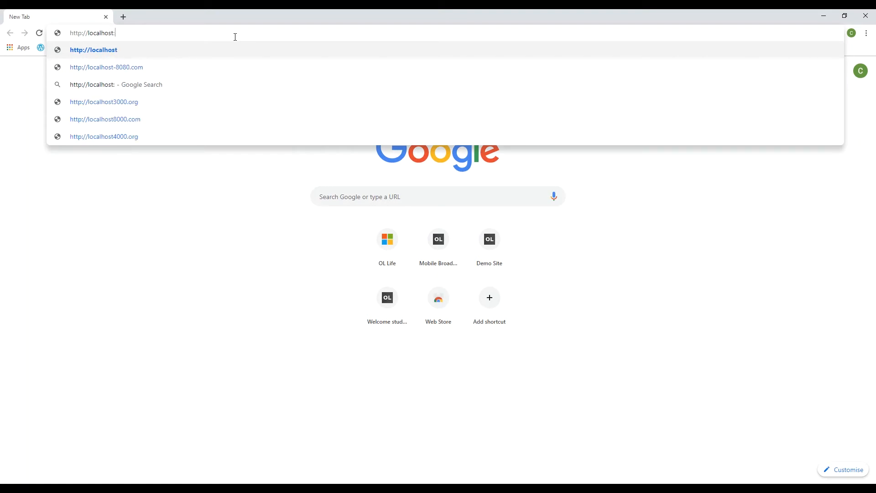
{"action": "type", "text": "9090"}
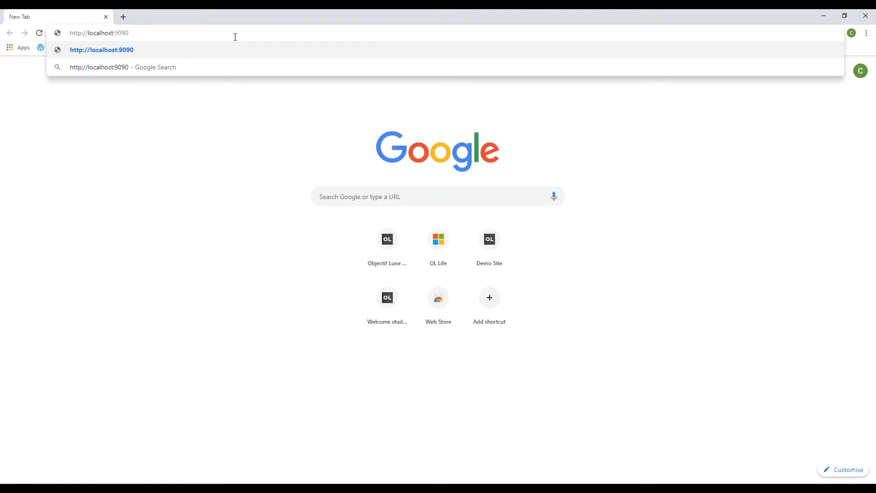
{"action": "type", "text": "/hello"}
{"action": "key", "text": "Return"}
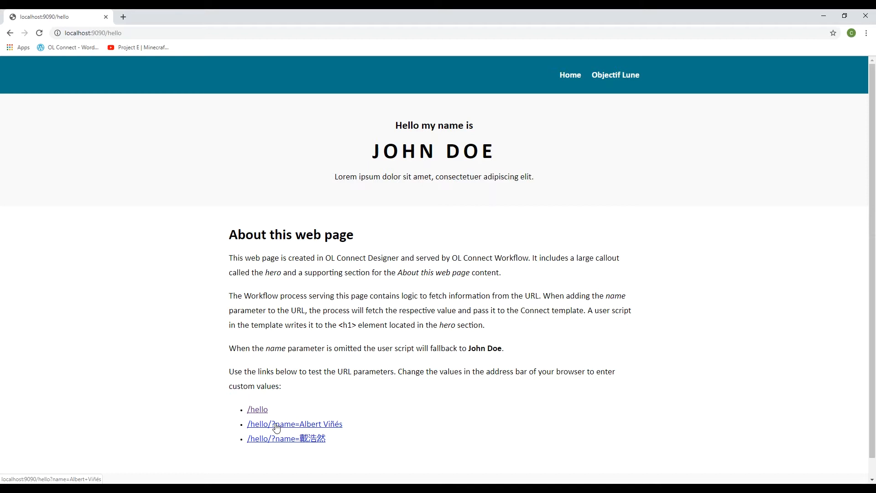
{"action": "left_click", "coordinate": [277, 427]}
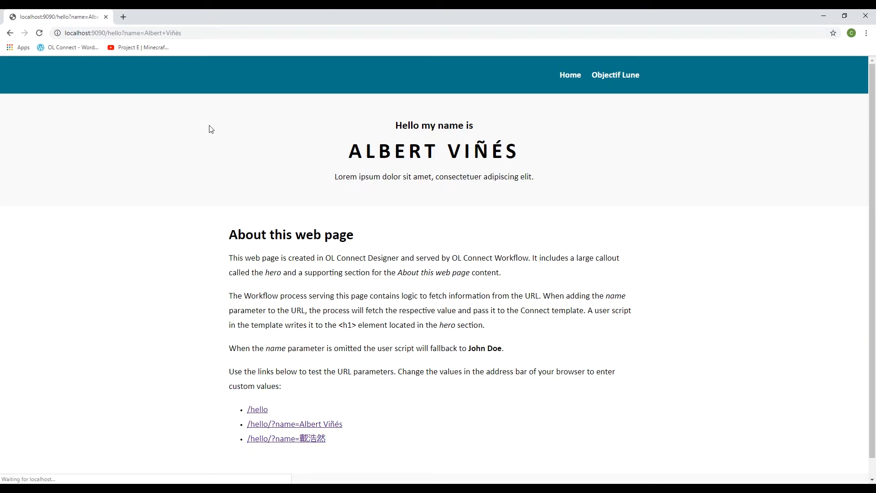
Step: Replace the name value at the end of the address with another person's name and reload
{"action": "left_click", "coordinate": [215, 33]}
{"action": "key", "text": "End"}
{"action": "key", "text": "shift+Left"}
{"action": "key", "text": "shift+Left"}
{"action": "key", "text": "shift+Left"}
{"action": "key", "text": "shift+Left"}
{"action": "key", "text": "shift+Left"}
{"action": "key", "text": "shift+Left"}
{"action": "key", "text": "shift+Left"}
{"action": "key", "text": "shift+Left"}
{"action": "key", "text": "shift+Left"}
{"action": "key", "text": "shift+Left"}
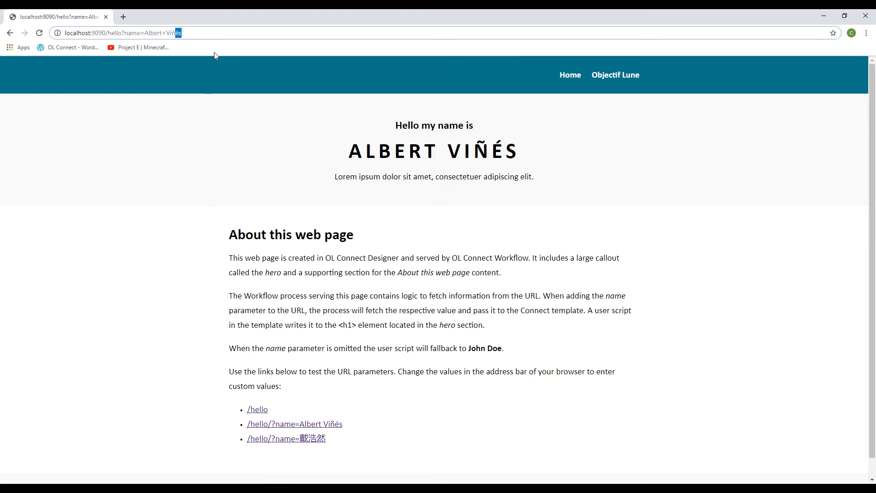
{"action": "key", "text": "shift+Left"}
{"action": "key", "text": "shift+Left"}
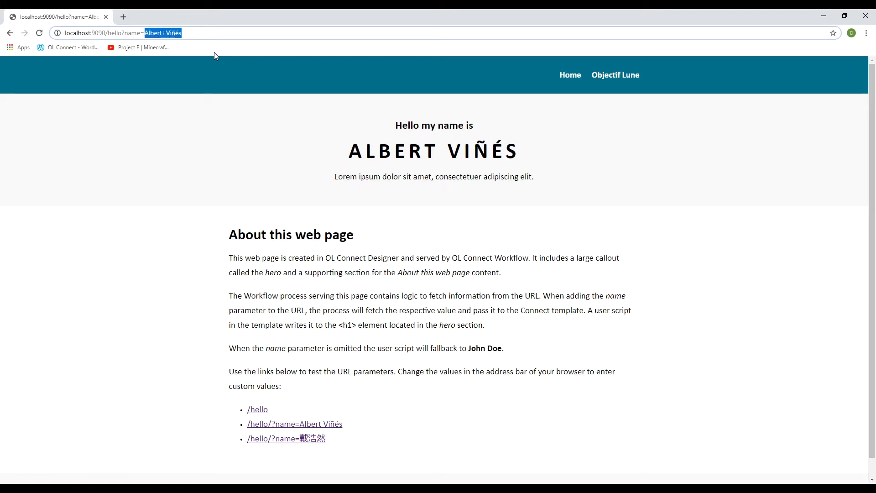
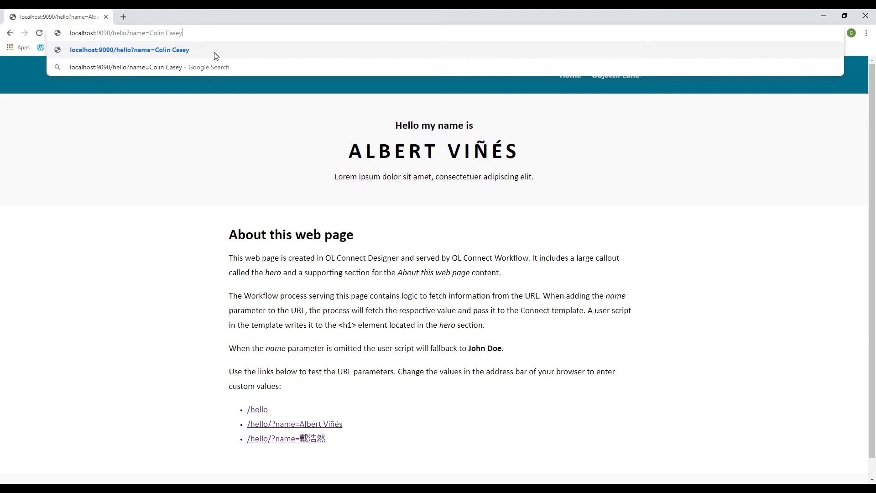
{"action": "key", "text": "Return"}
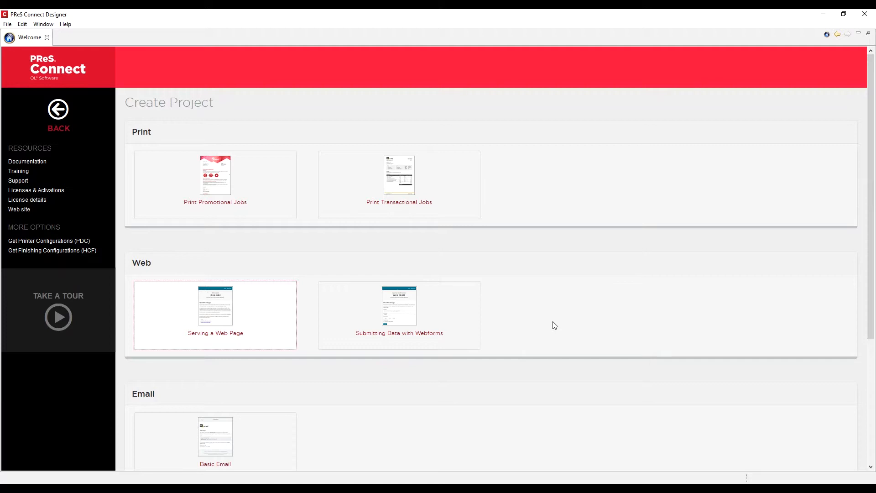
Step: Run the Submitting Data with Webforms wizard with the project folder and Send to Workflow kept on
{"action": "left_click", "coordinate": [405, 320]}
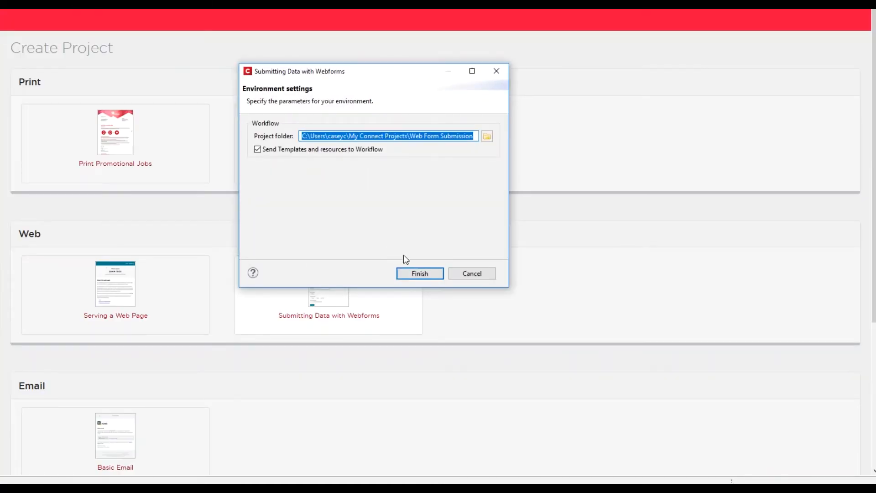
{"action": "left_click", "coordinate": [418, 274]}
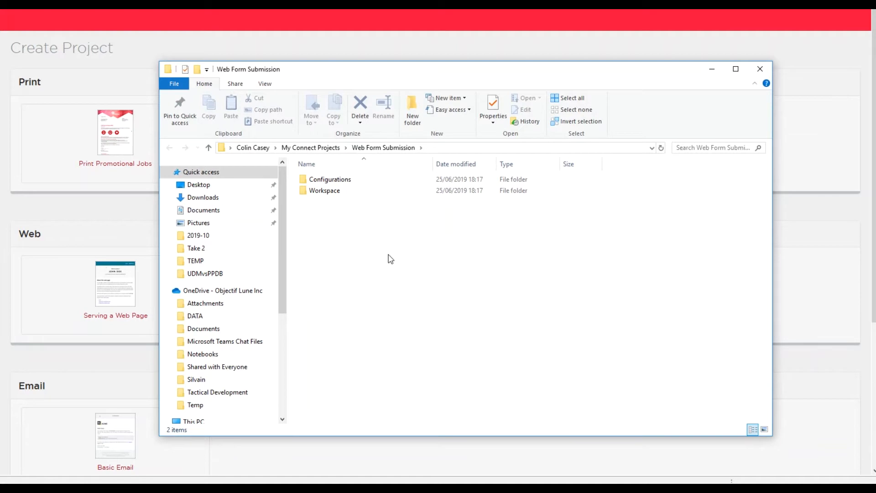
Step: Browse from Configurations into the Workflow folder and open Web Form Submission.OL-workflow
{"action": "double_click", "coordinate": [341, 185]}
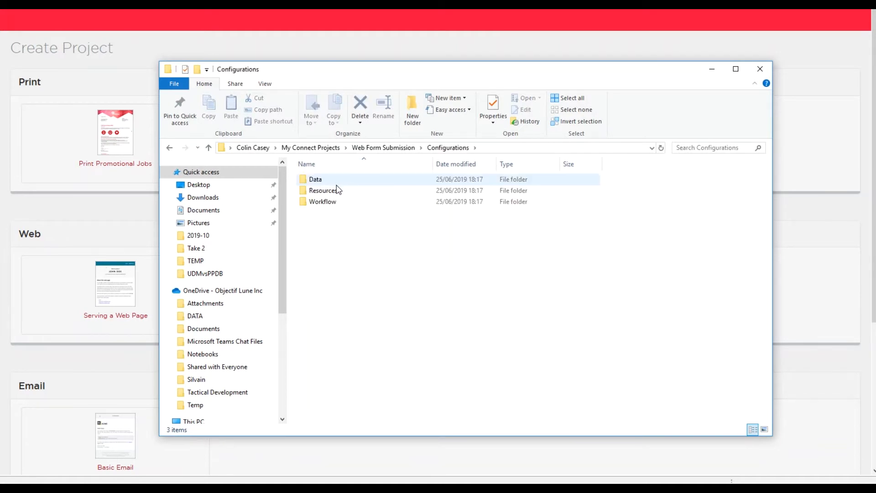
{"action": "double_click", "coordinate": [318, 192]}
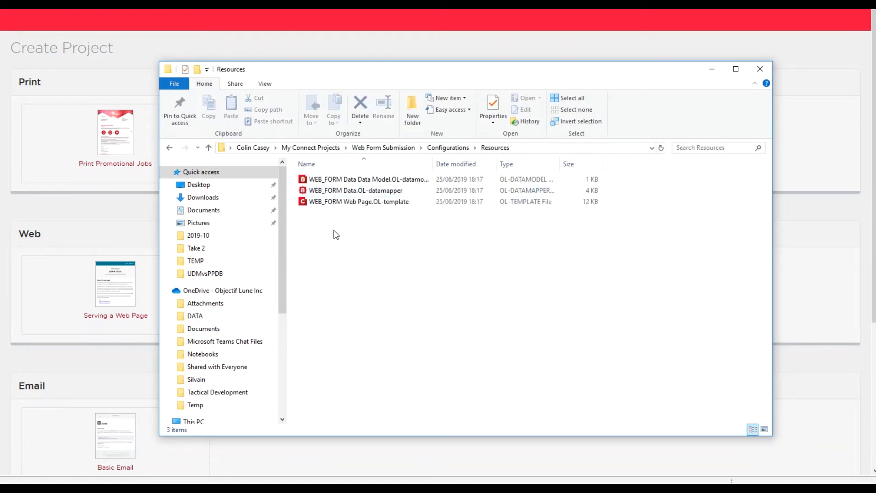
{"action": "left_click", "coordinate": [446, 153]}
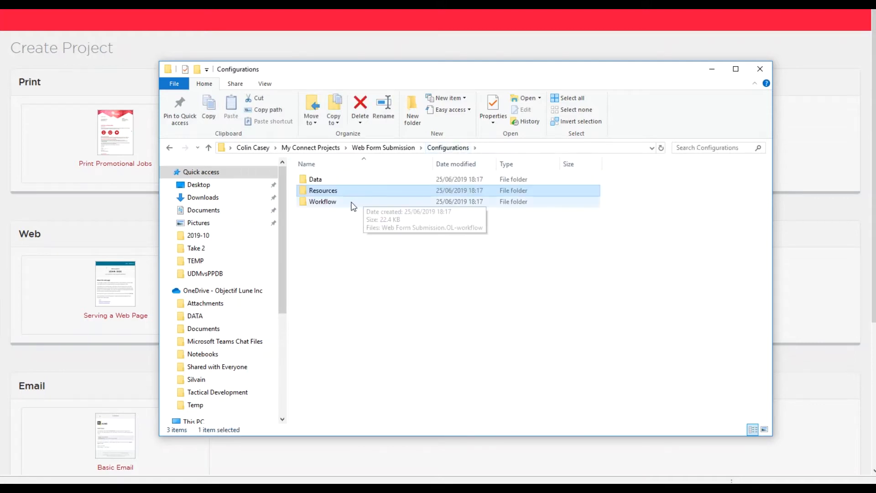
{"action": "double_click", "coordinate": [322, 202]}
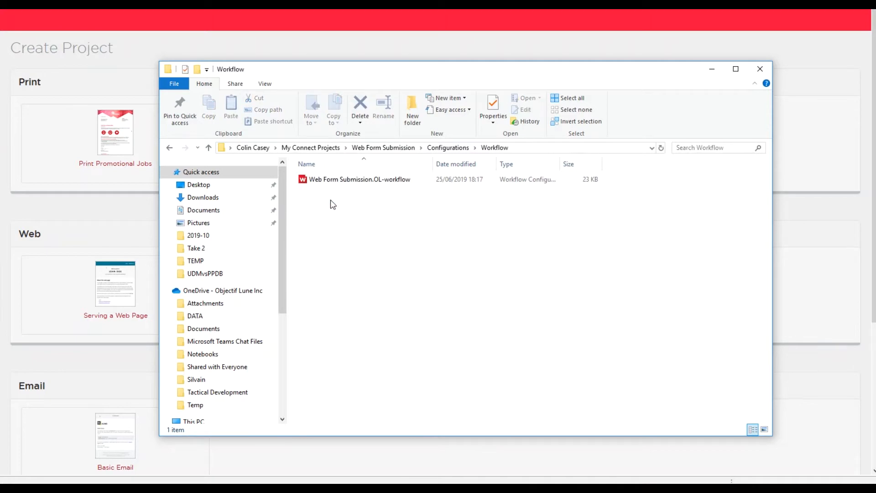
{"action": "double_click", "coordinate": [360, 179]}
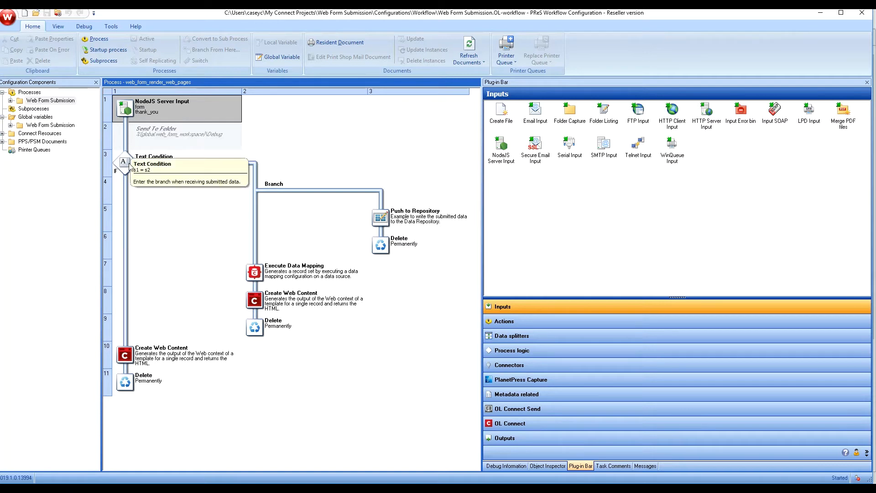
Step: Inspect the Text Condition, Branch, Push to Repository and Create Web Content tasks, then restart Workflow
{"action": "left_click", "coordinate": [129, 168]}
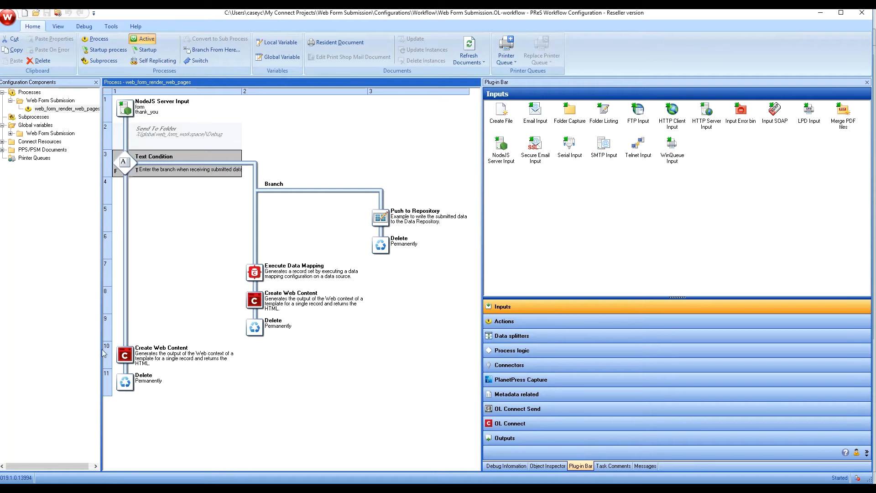
{"action": "left_click", "coordinate": [126, 360]}
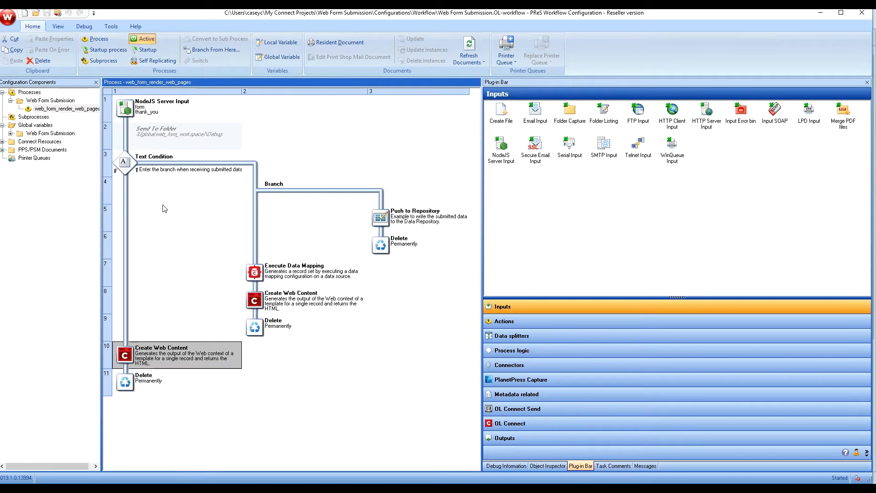
{"action": "left_click", "coordinate": [129, 166]}
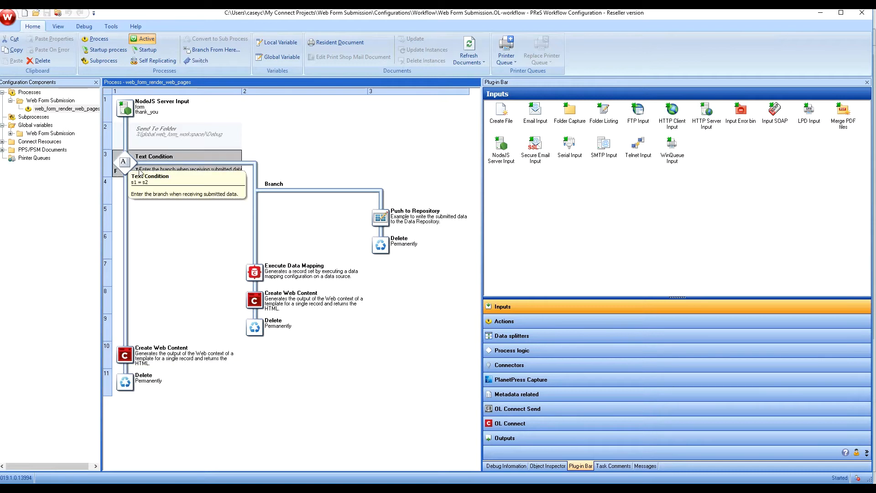
{"action": "left_click", "coordinate": [256, 194]}
{"action": "left_click", "coordinate": [381, 220]}
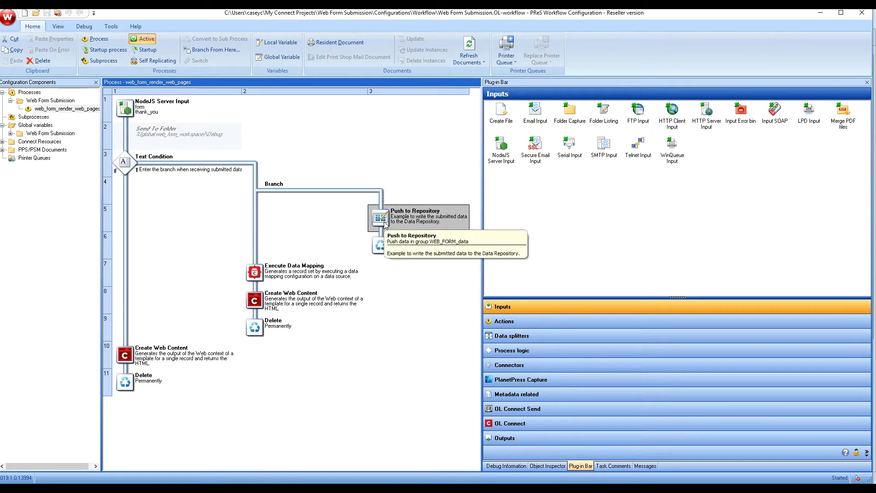
{"action": "left_click", "coordinate": [266, 191]}
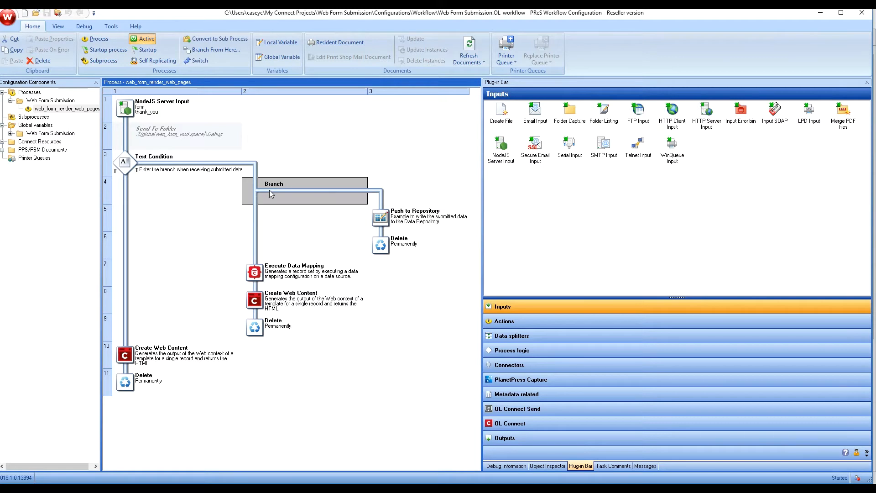
{"action": "key", "text": "Down"}
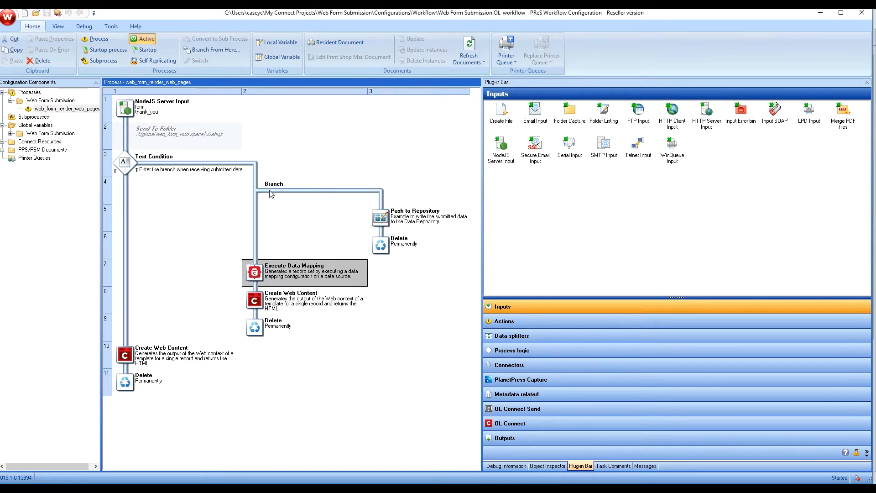
{"action": "key", "text": "Down"}
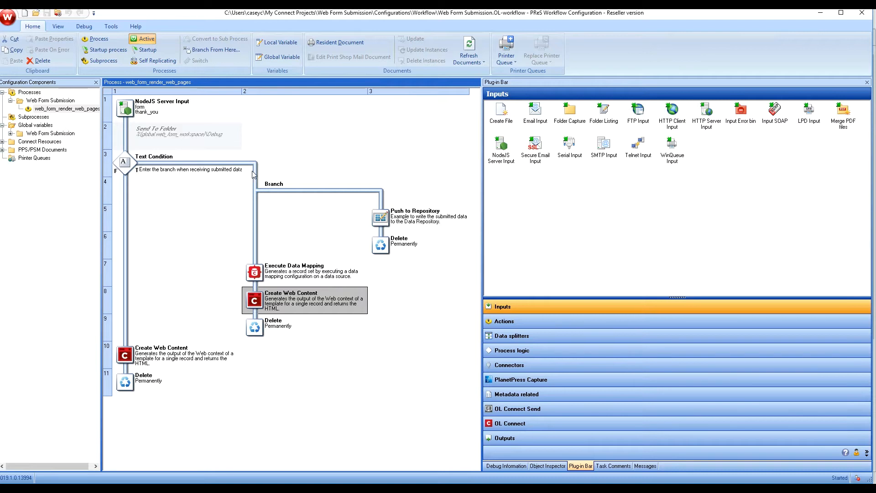
{"action": "left_click", "coordinate": [58, 13]}
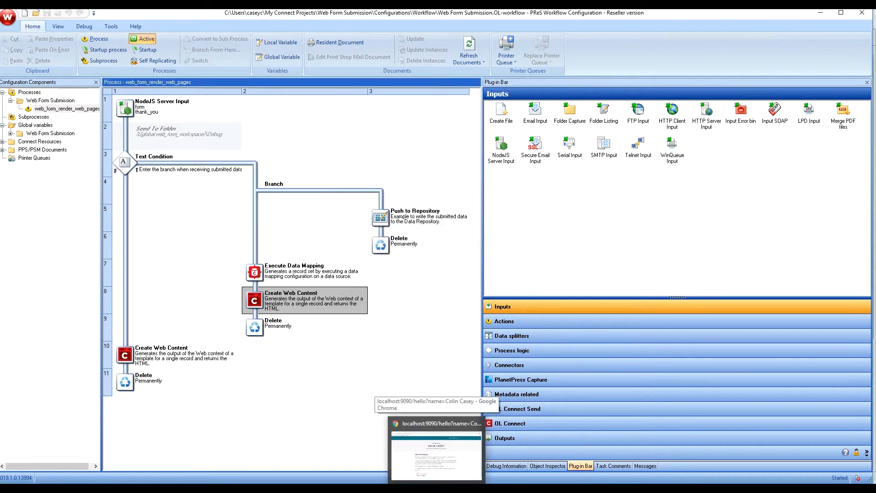
{"action": "left_click", "coordinate": [439, 450]}
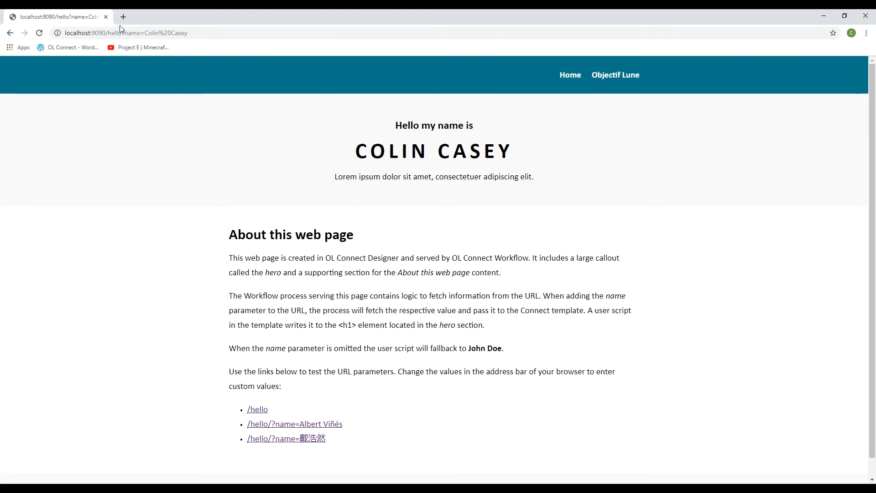
Step: Replace hello?name=… in the address with 'form' to load localhost:9090/form
{"action": "left_click", "coordinate": [202, 35]}
{"action": "left_click", "coordinate": [202, 35]}
{"action": "key", "text": "shift+Left"}
{"action": "key", "text": "shift+Left"}
{"action": "key", "text": "shift+Left"}
{"action": "key", "text": "shift+Left"}
{"action": "key", "text": "shift+Left"}
{"action": "key", "text": "shift+Left"}
{"action": "key", "text": "shift+Left"}
{"action": "key", "text": "shift+Left"}
{"action": "key", "text": "shift+Left"}
{"action": "key", "text": "shift+Left"}
{"action": "key", "text": "shift+Left"}
{"action": "key", "text": "shift+Left"}
{"action": "key", "text": "shift+Left"}
{"action": "key", "text": "shift+Left"}
{"action": "key", "text": "shift+Left"}
{"action": "key", "text": "shift+Left"}
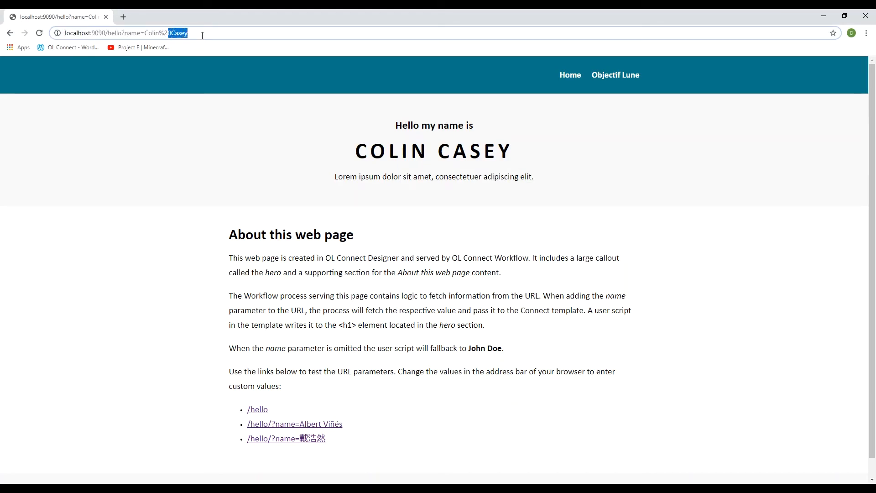
{"action": "key", "text": "shift+Left"}
{"action": "key", "text": "shift+Left"}
{"action": "key", "text": "shift+Left"}
{"action": "key", "text": "shift+Left"}
{"action": "key", "text": "shift+Left"}
{"action": "key", "text": "shift+Left"}
{"action": "key", "text": "shift+Left"}
{"action": "key", "text": "shift+Left"}
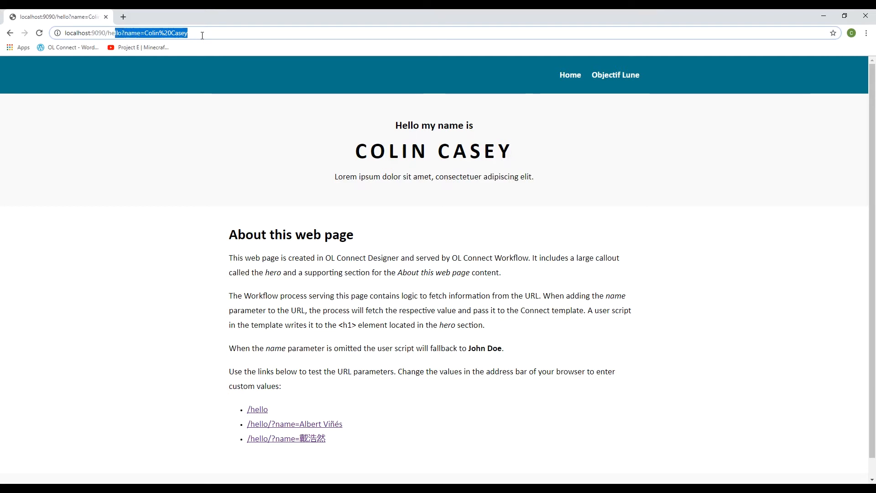
{"action": "key", "text": "BackSpace"}
{"action": "type", "text": "form"}
{"action": "key", "text": "Return"}
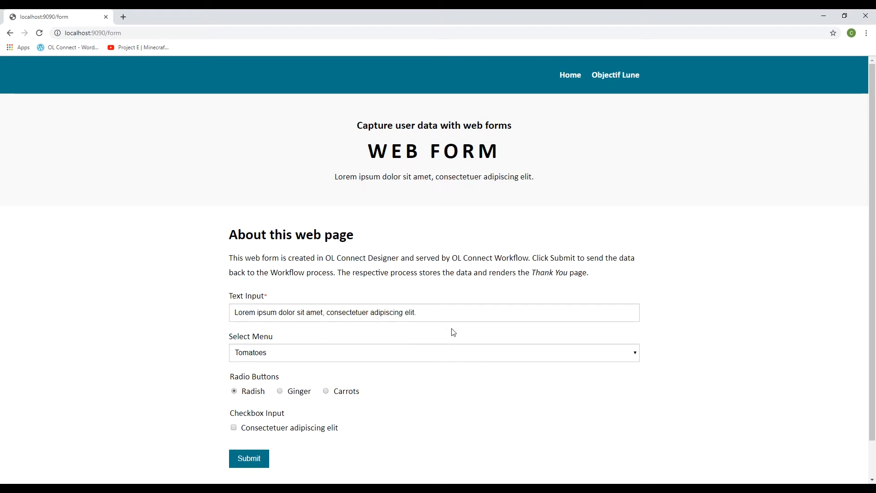
Step: Replace the Text Input contents with 'This is me trying to do a demo'
{"action": "left_click", "coordinate": [450, 314]}
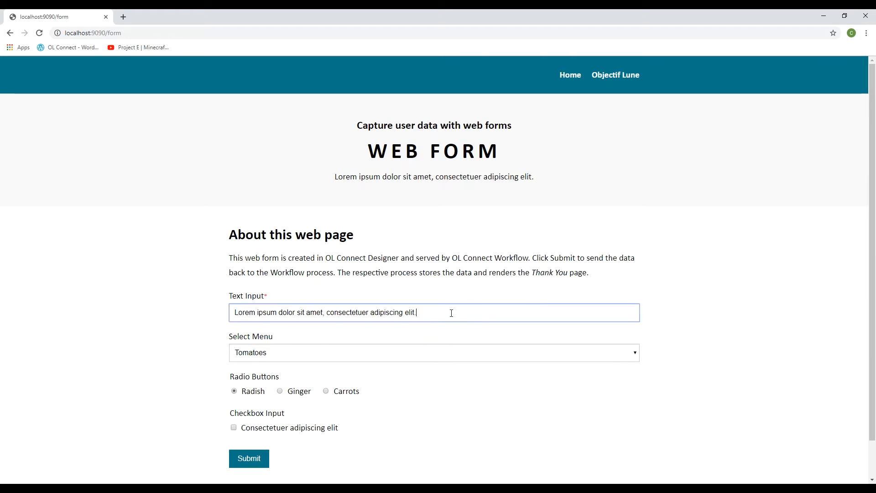
{"action": "key", "text": "ctrl+a"}
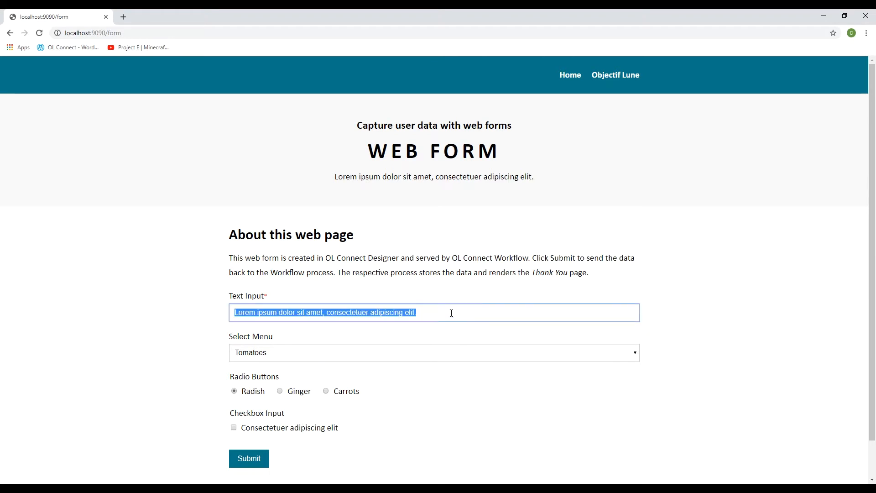
{"action": "type", "text": "This is m"}
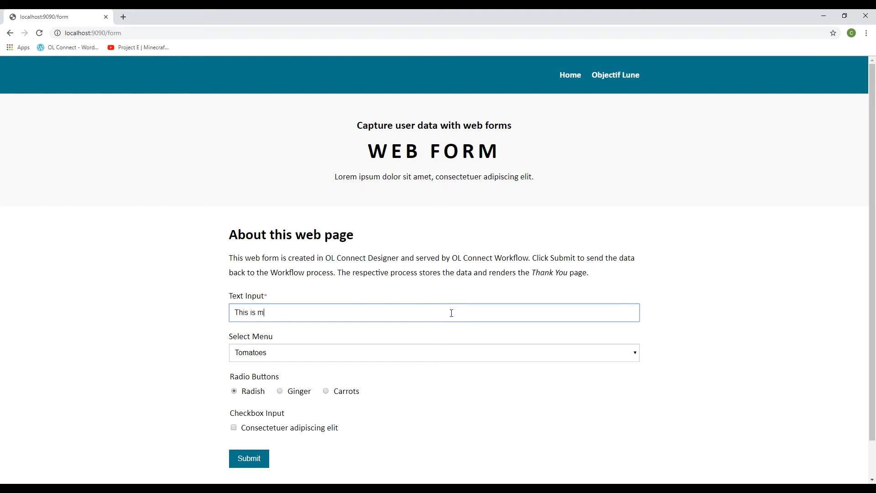
{"action": "type", "text": "e trying to do a demo"}
{"action": "key", "text": "Tab"}
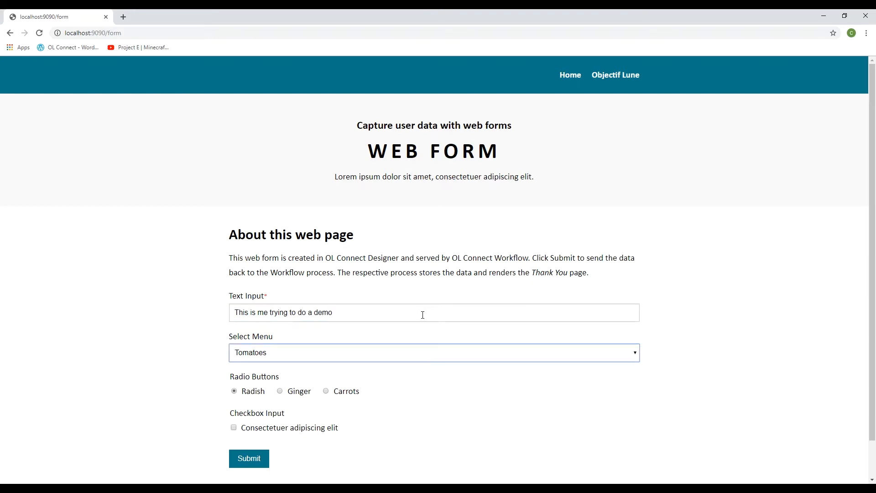
Step: Choose Courgettes and Carrots, tick the Consectetuer adipiscing elit checkbox, and submit the form
{"action": "left_click", "coordinate": [390, 355]}
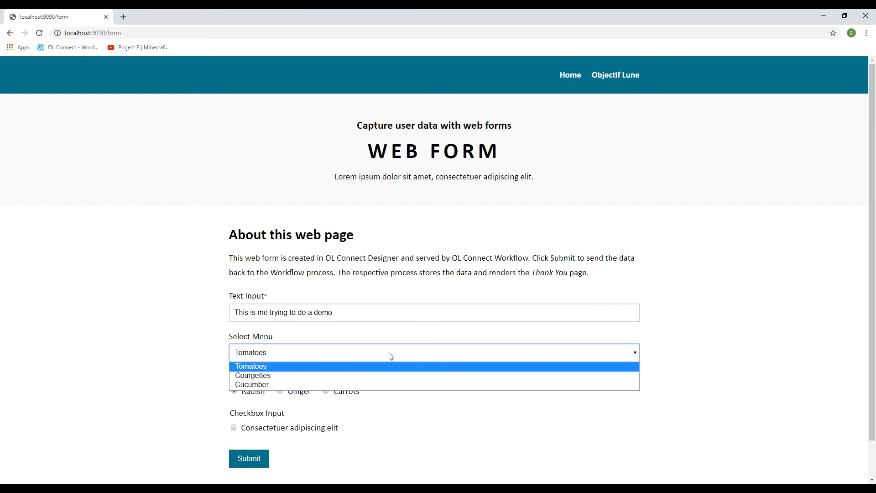
{"action": "left_click", "coordinate": [297, 376]}
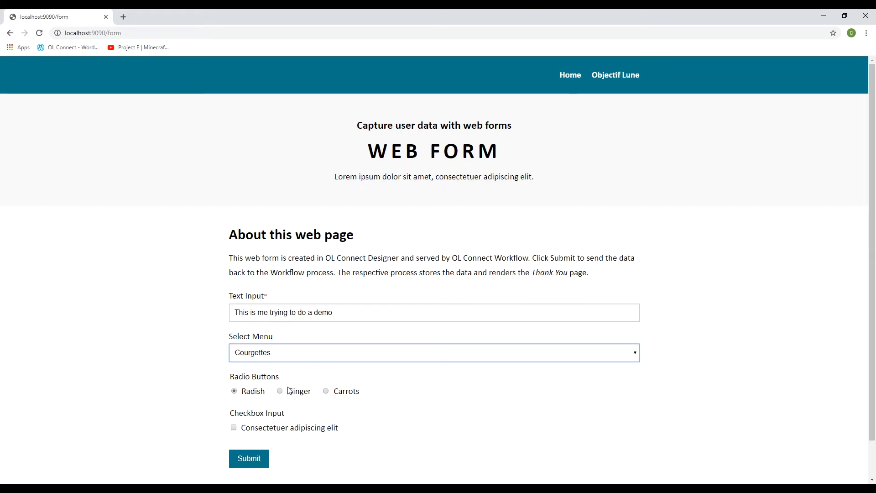
{"action": "left_click", "coordinate": [326, 392]}
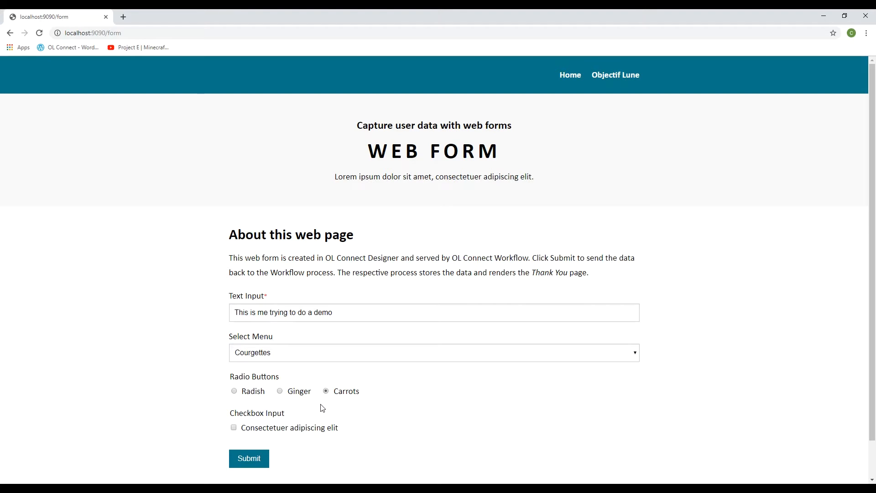
{"action": "left_click", "coordinate": [234, 428]}
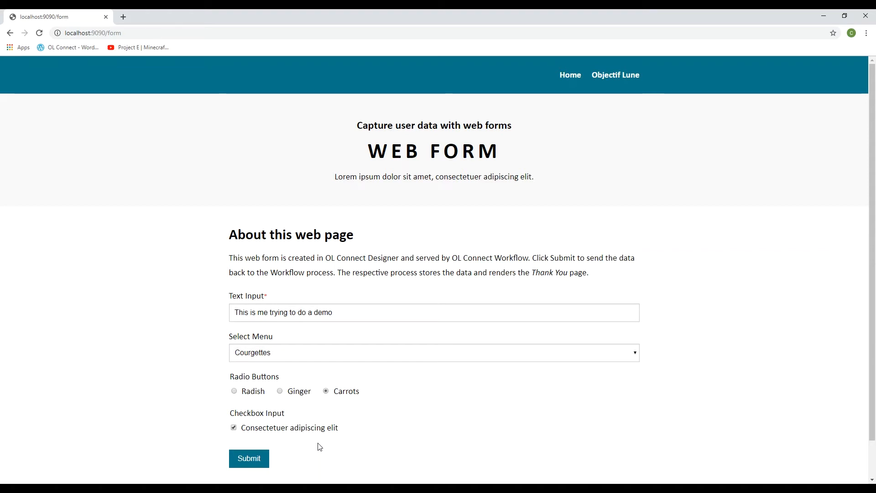
{"action": "left_click", "coordinate": [248, 460]}
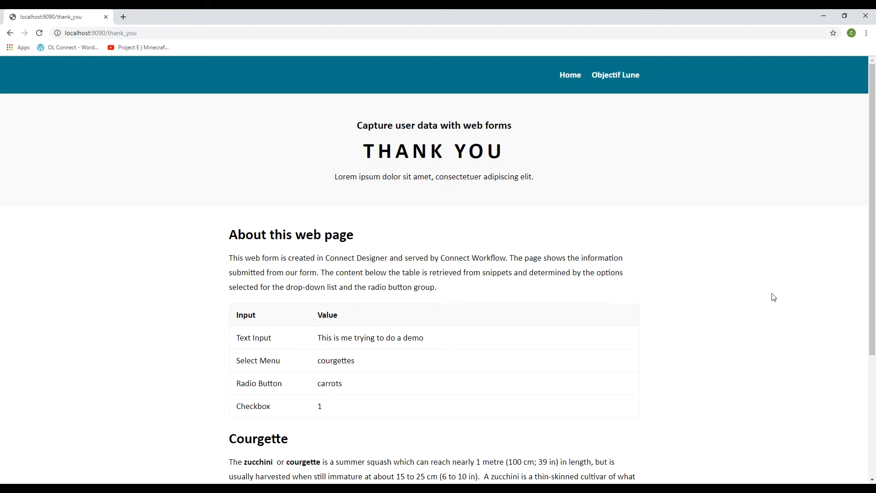
Step: Scroll down the thank-you page to the footer and back up to the submitted values
{"action": "left_click_drag", "start_coordinate": [871, 267], "coordinate": [824, 407]}
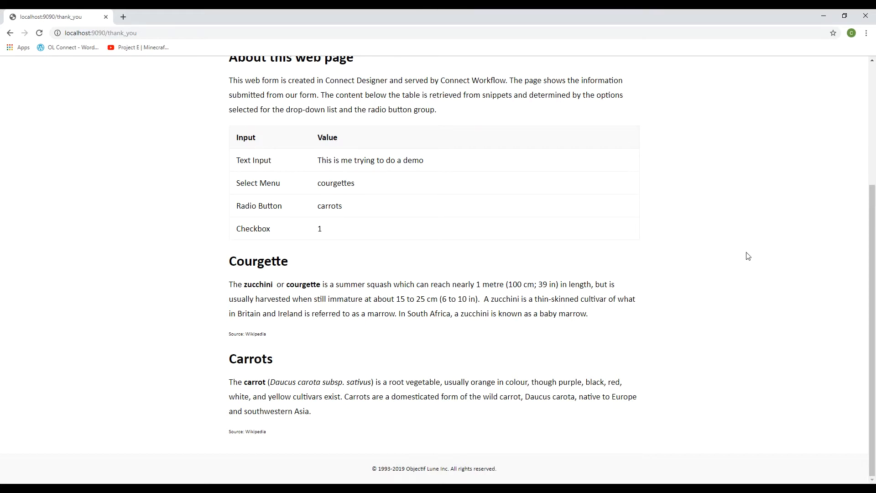
{"action": "scroll", "coordinate": [873, 264], "scroll_direction": "up", "scroll_amount": 4}
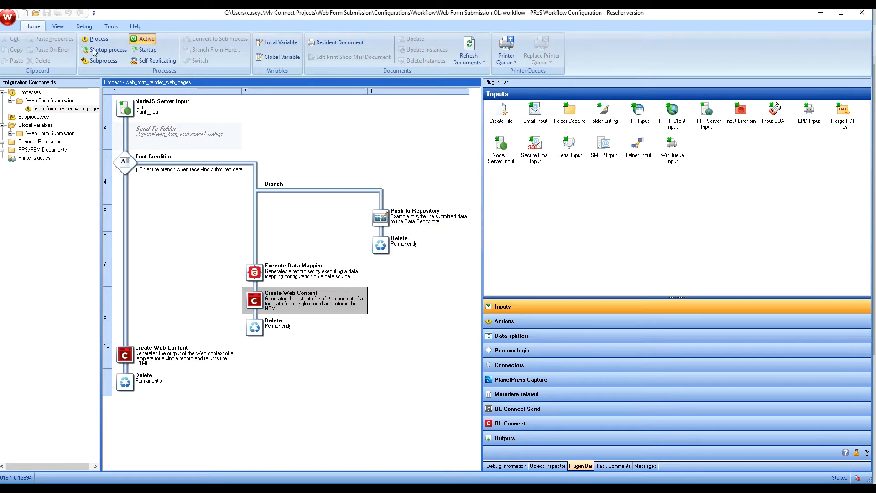
{"action": "left_click", "coordinate": [111, 28]}
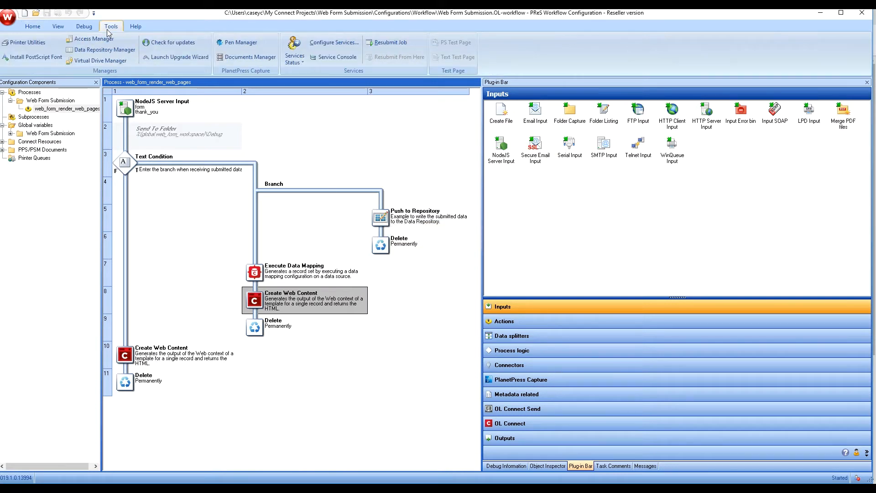
{"action": "left_click", "coordinate": [101, 49]}
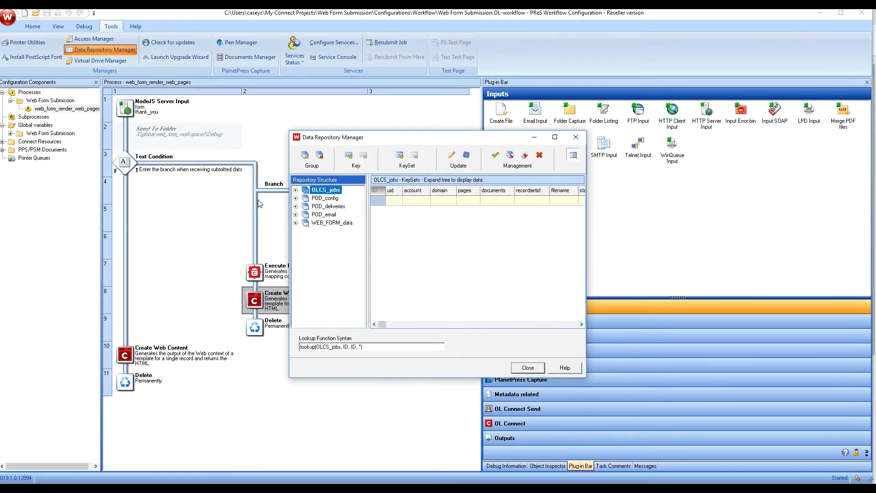
{"action": "left_click", "coordinate": [317, 223]}
{"action": "left_click", "coordinate": [295, 223]}
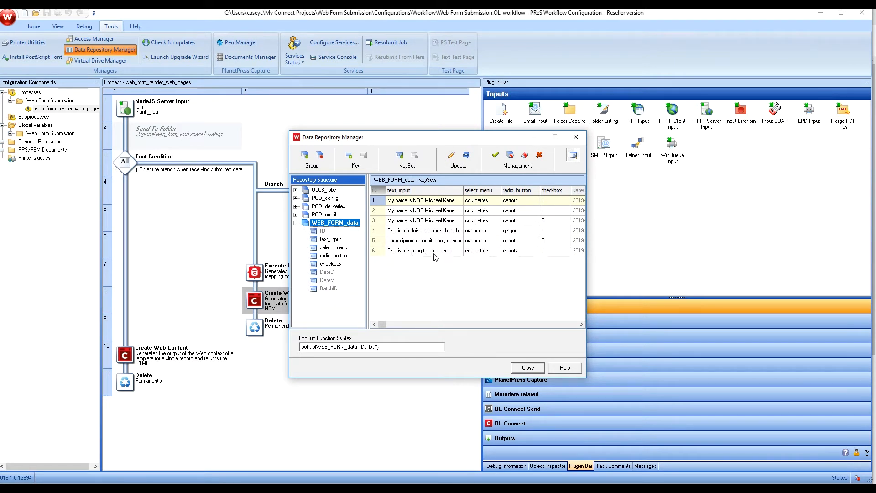
{"action": "left_click", "coordinate": [582, 324]}
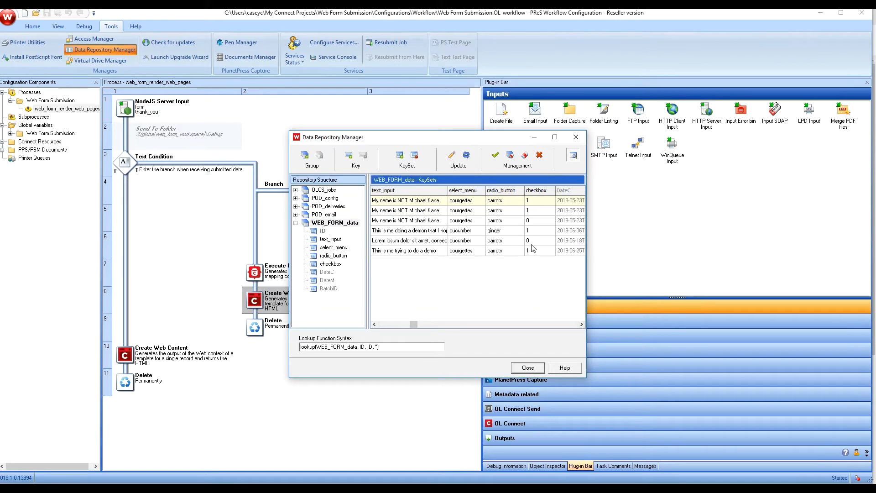
{"action": "left_click", "coordinate": [525, 368]}
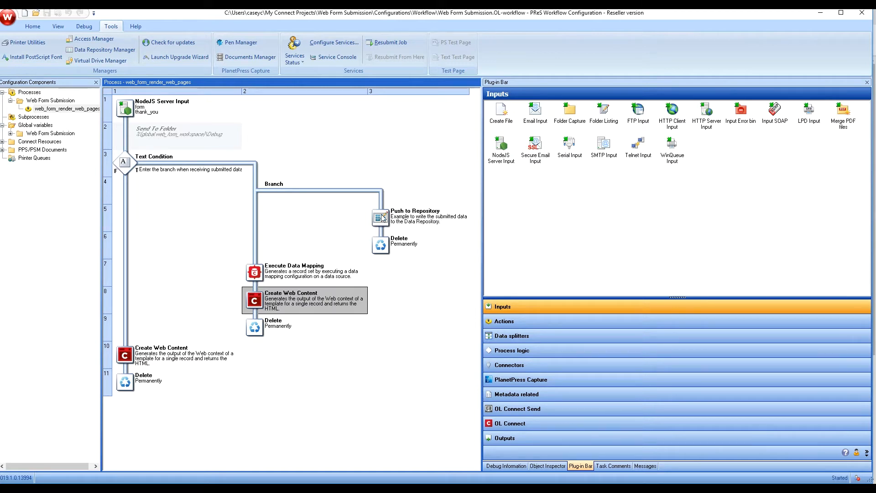
Step: Check the WEB_FORM_data repository, now holding six KeySets including the demo submission
{"action": "mouse_move", "coordinate": [383, 217]}
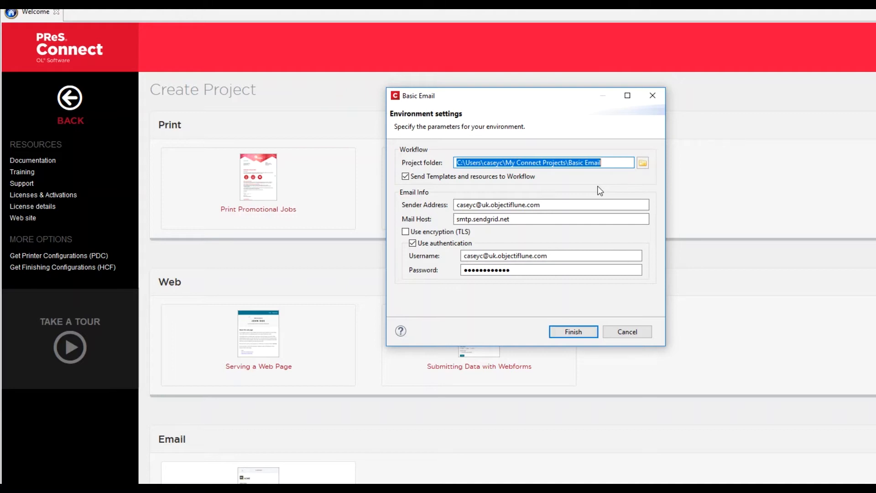
Step: Try port :587 on smtp.sendgrid.net and TLS encryption, then revert both
{"action": "left_click", "coordinate": [514, 218]}
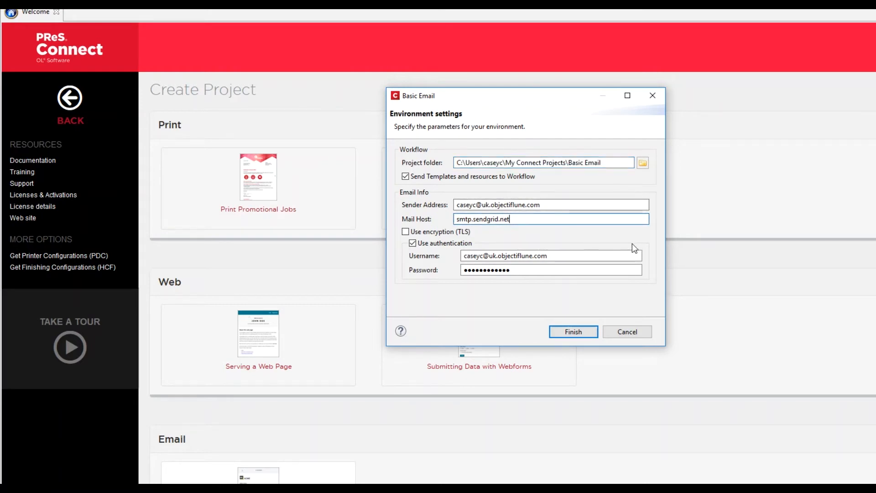
{"action": "type", "text": ":587"}
{"action": "left_click", "coordinate": [405, 232]}
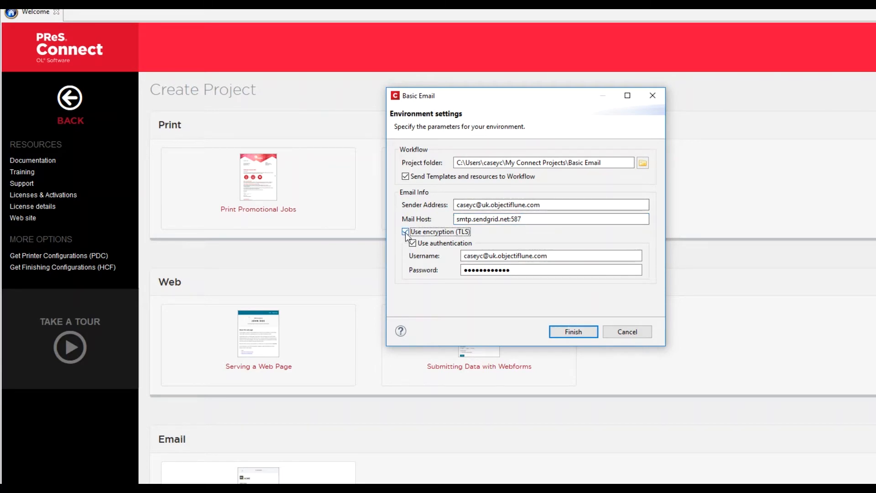
{"action": "left_click", "coordinate": [405, 231]}
{"action": "left_click", "coordinate": [530, 219]}
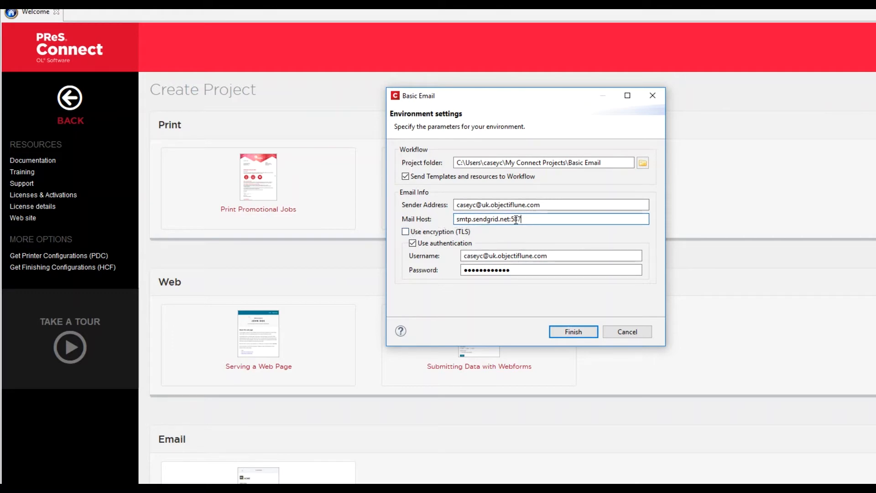
{"action": "key", "text": "BackSpace"}
{"action": "key", "text": "BackSpace"}
{"action": "key", "text": "BackSpace"}
{"action": "key", "text": "BackSpace"}
Step: Generate the Basic Email project and copy Sample Data.xml from Configurations\Data
{"action": "left_click", "coordinate": [566, 332]}
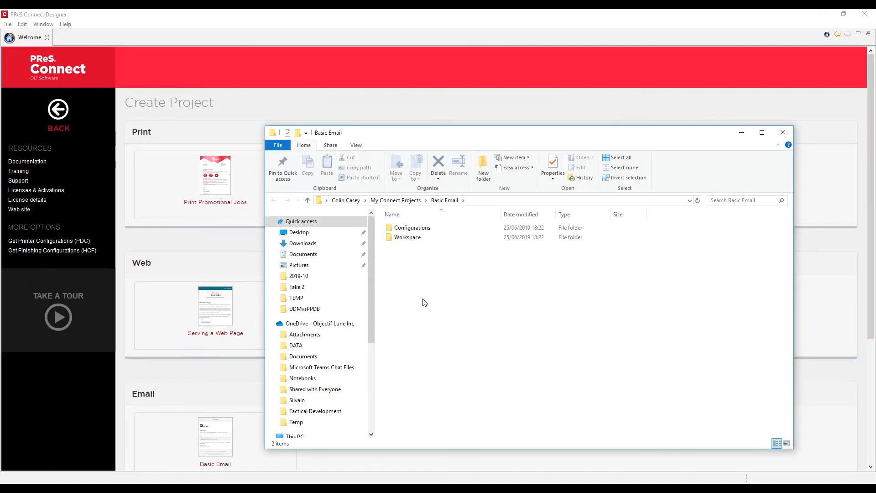
{"action": "double_click", "coordinate": [407, 230]}
{"action": "double_click", "coordinate": [406, 230]}
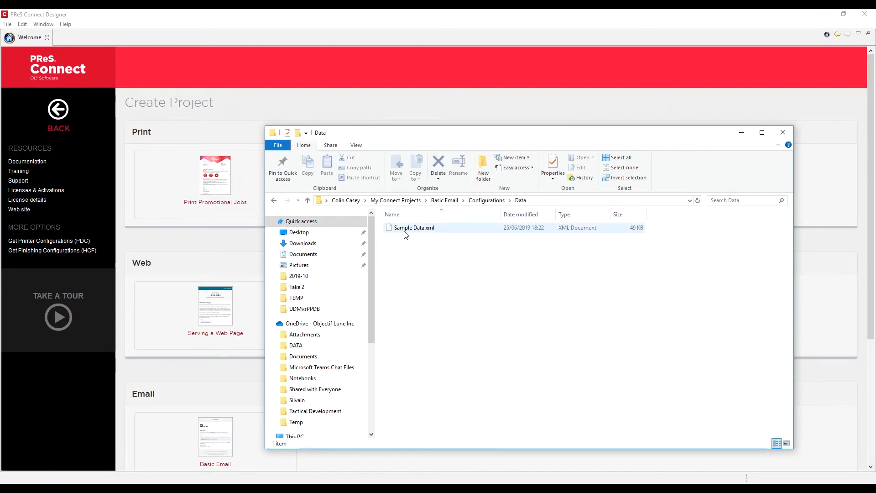
{"action": "left_click", "coordinate": [406, 234]}
{"action": "right_click", "coordinate": [405, 231]}
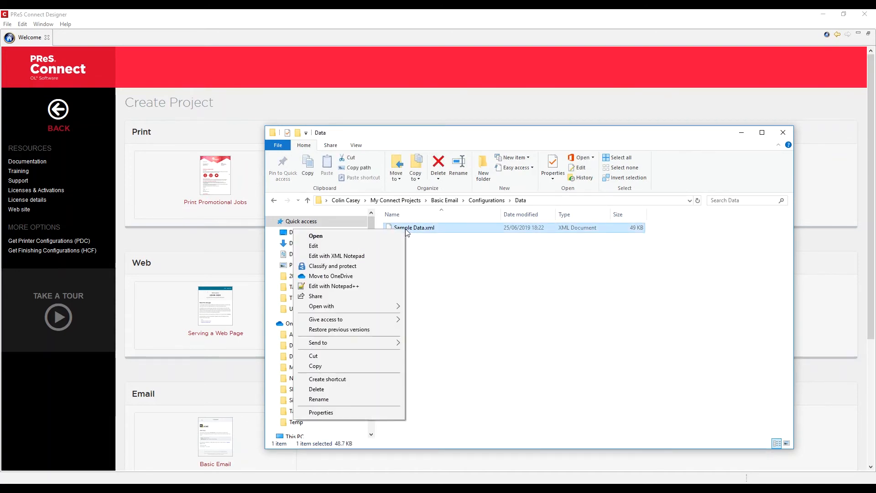
{"action": "left_click", "coordinate": [333, 365]}
Step: Look through the Resources folder, then open Workflow\Sending Email.OL-workflow
{"action": "left_click", "coordinate": [462, 282]}
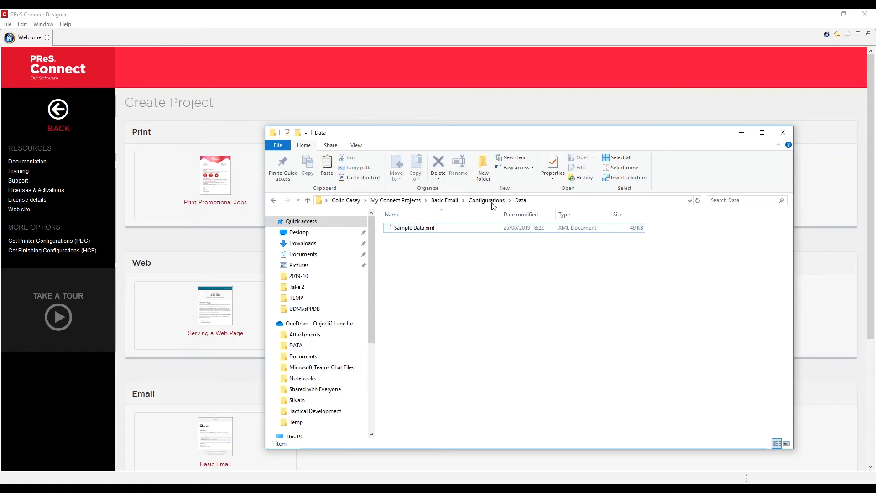
{"action": "left_click", "coordinate": [487, 201]}
{"action": "left_click", "coordinate": [411, 238]}
{"action": "double_click", "coordinate": [412, 238]}
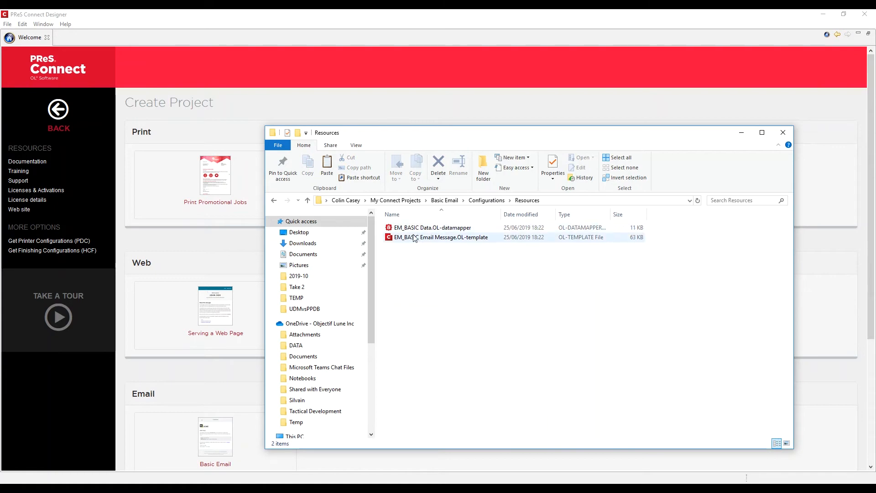
{"action": "left_click", "coordinate": [487, 201]}
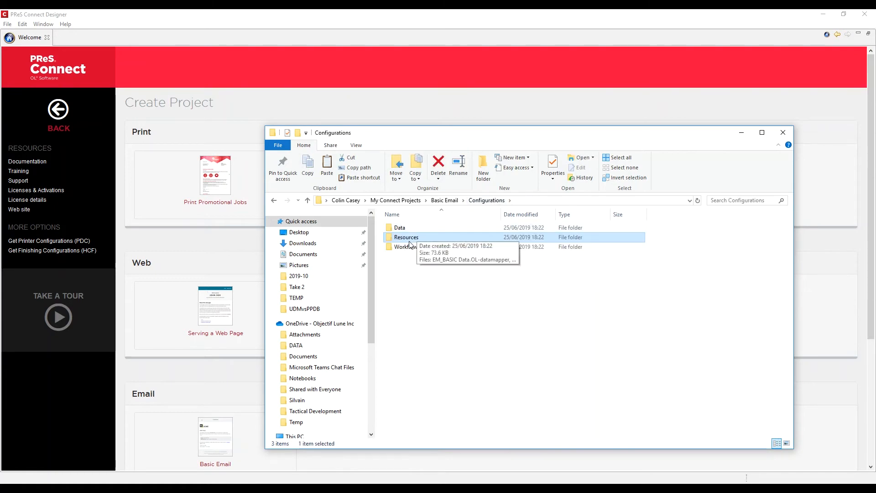
{"action": "double_click", "coordinate": [404, 249]}
{"action": "left_click", "coordinate": [412, 228]}
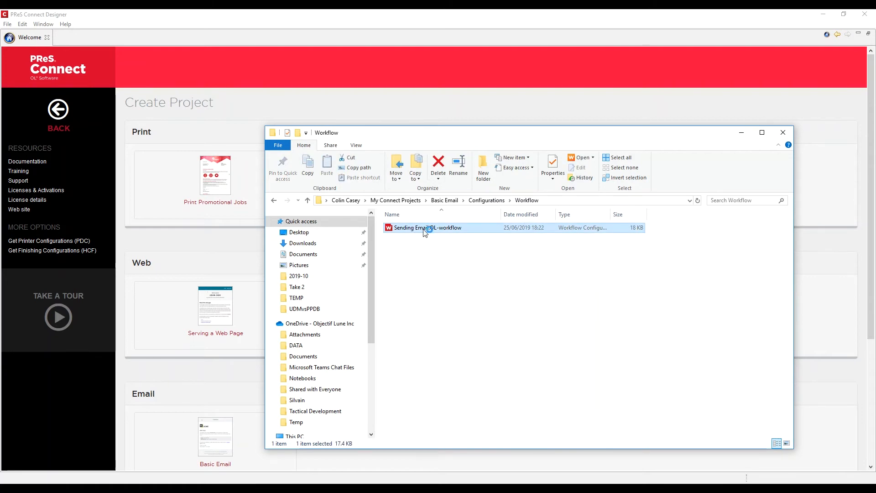
{"action": "double_click", "coordinate": [424, 233]}
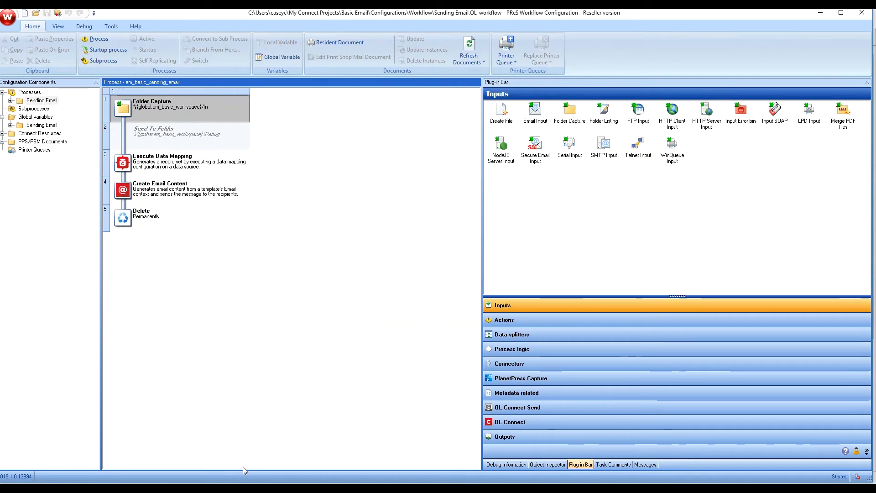
Step: Browse to the Basic Email Workspace and open the Delivery Notes folder of PDFs
{"action": "mouse_move", "coordinate": [300, 486]}
{"action": "left_click", "coordinate": [335, 462]}
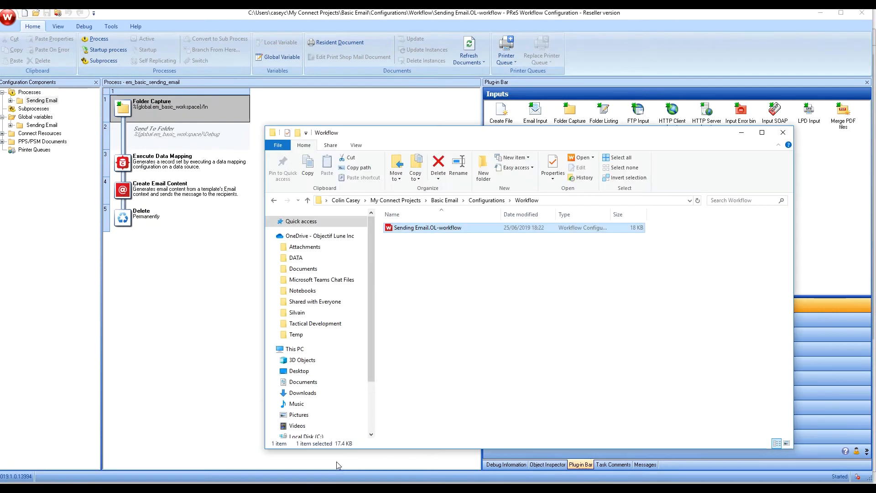
{"action": "left_click", "coordinate": [510, 202]}
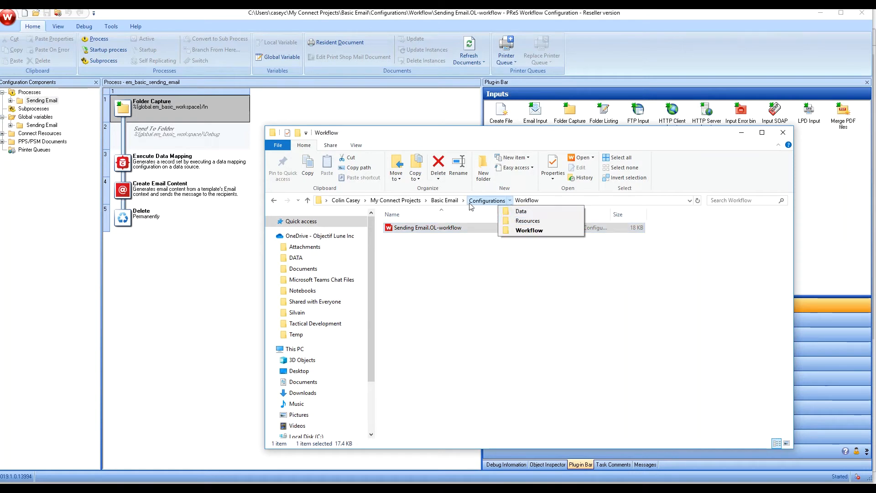
{"action": "mouse_move", "coordinate": [458, 200]}
{"action": "left_click", "coordinate": [473, 221]}
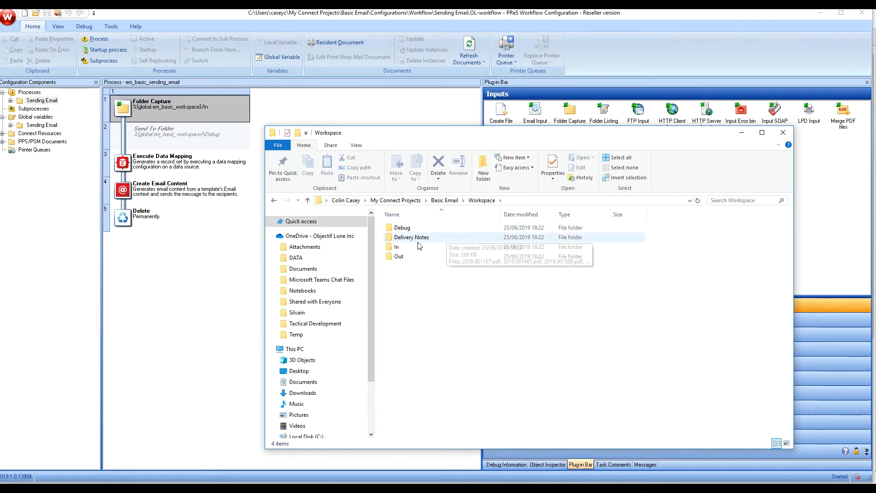
{"action": "double_click", "coordinate": [402, 238]}
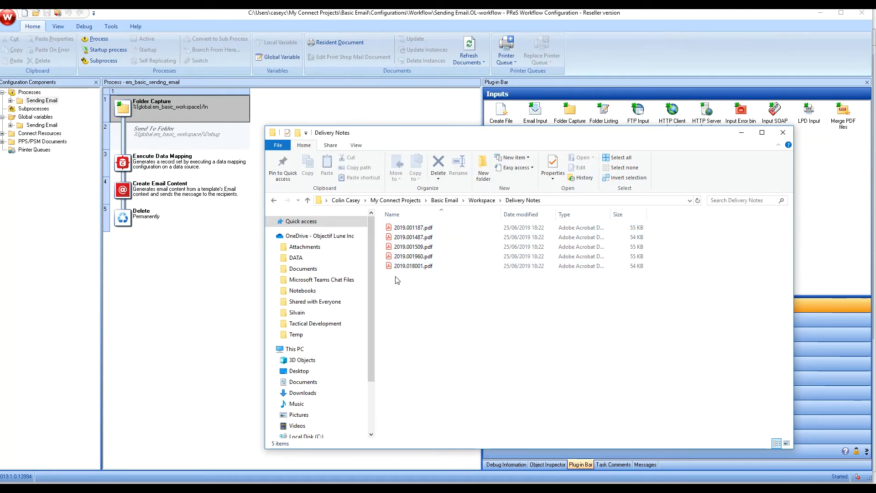
Step: Check the empty Workspace In folder, then return to the Sending Email process
{"action": "left_click", "coordinate": [499, 201]}
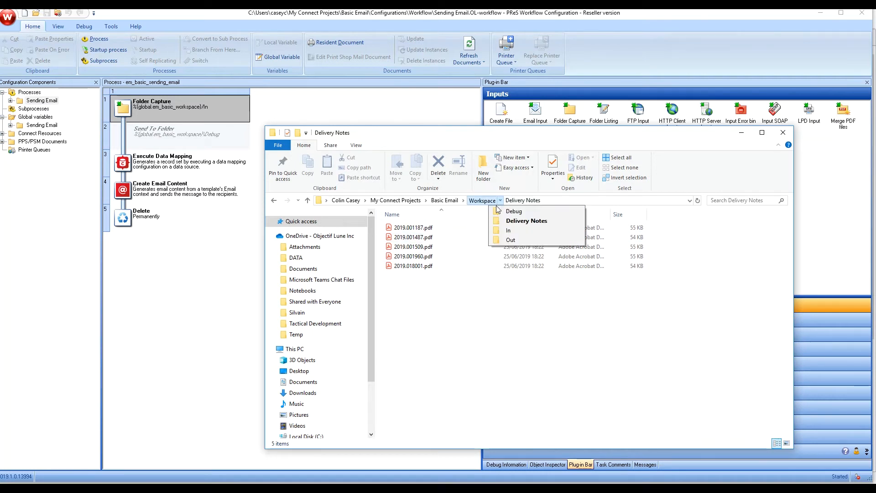
{"action": "left_click", "coordinate": [502, 232]}
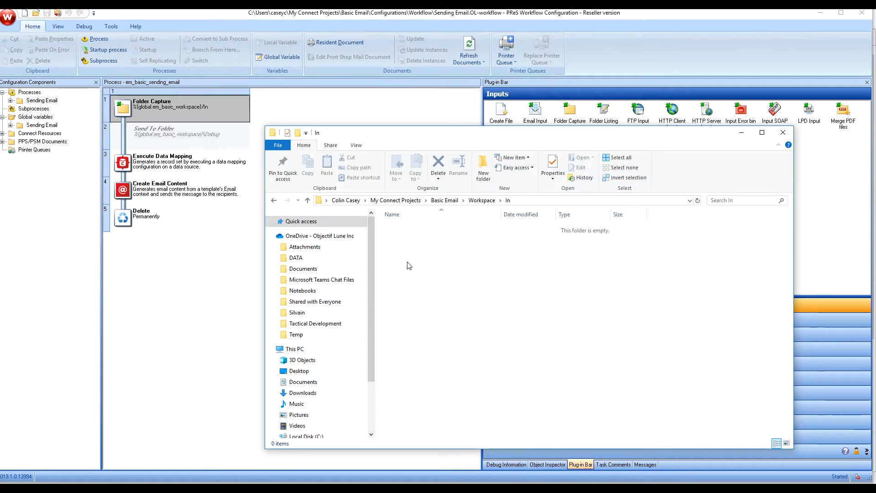
{"action": "left_click", "coordinate": [160, 286]}
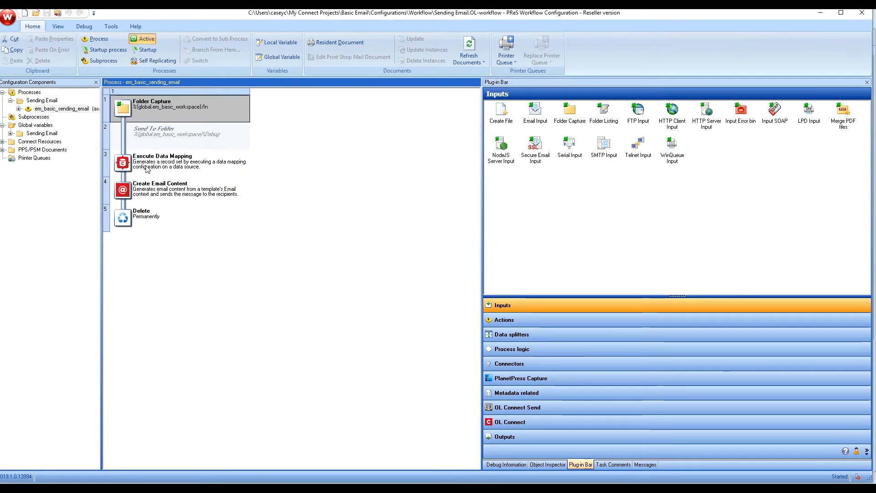
Step: Review Create Email Content's Email Info settings without changes, then send the configuration to Workflow
{"action": "left_click", "coordinate": [136, 189]}
{"action": "double_click", "coordinate": [136, 189]}
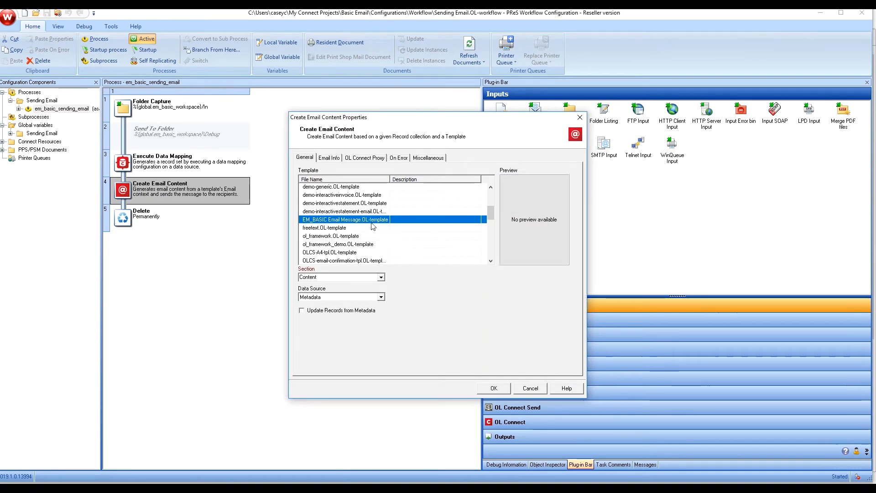
{"action": "left_click", "coordinate": [333, 159]}
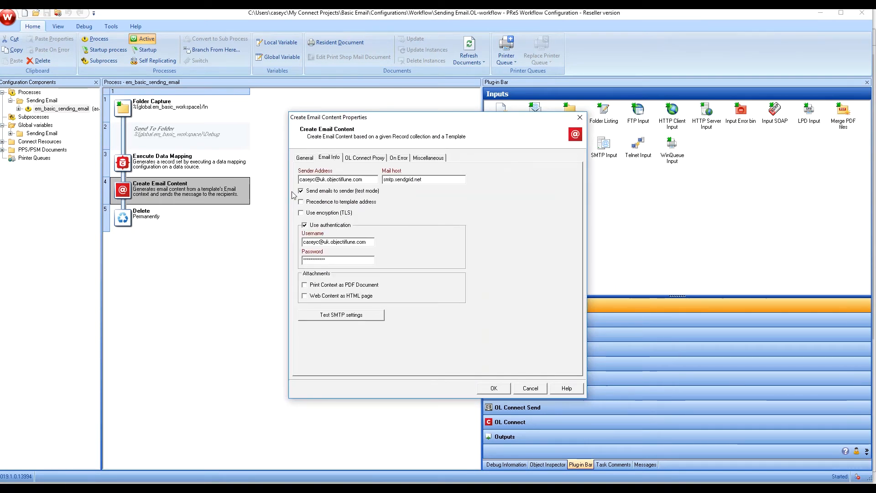
{"action": "left_click", "coordinate": [530, 388]}
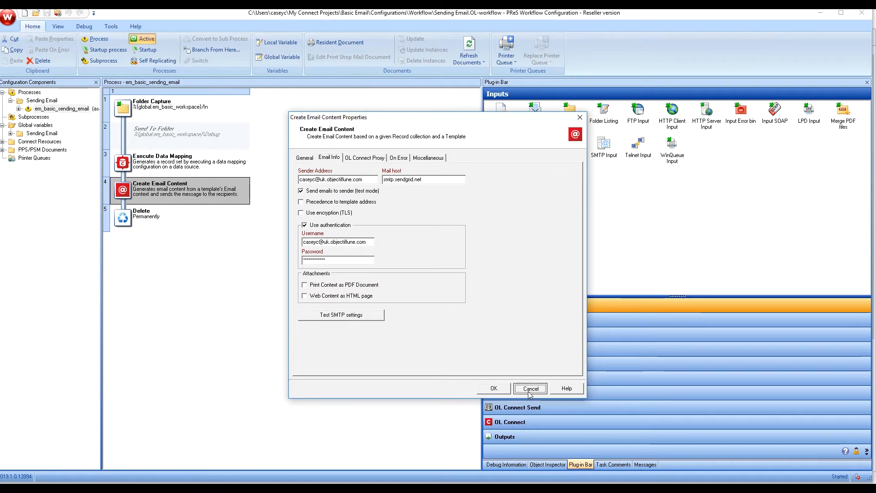
{"action": "left_click", "coordinate": [58, 13]}
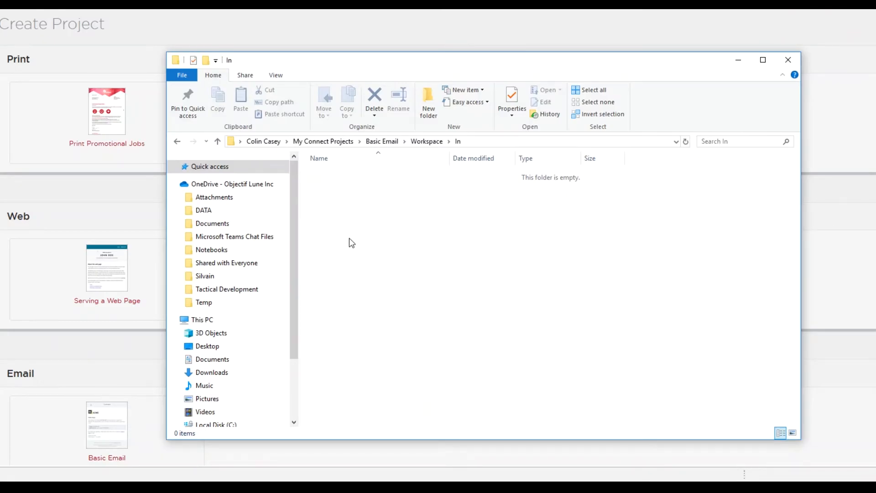
Step: Copy Sample Data.xml from the project's Configurations\Data folder
{"action": "right_click", "coordinate": [350, 239]}
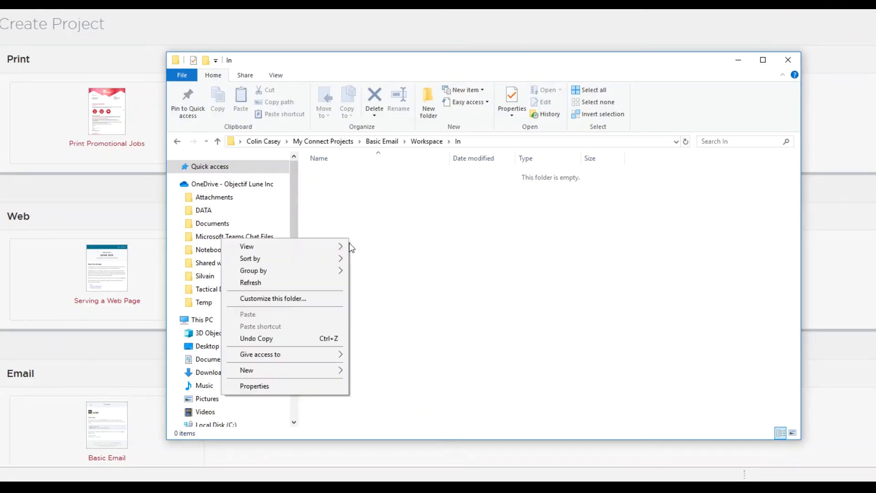
{"action": "left_click", "coordinate": [396, 284]}
{"action": "left_click", "coordinate": [404, 141]}
{"action": "left_click", "coordinate": [415, 152]}
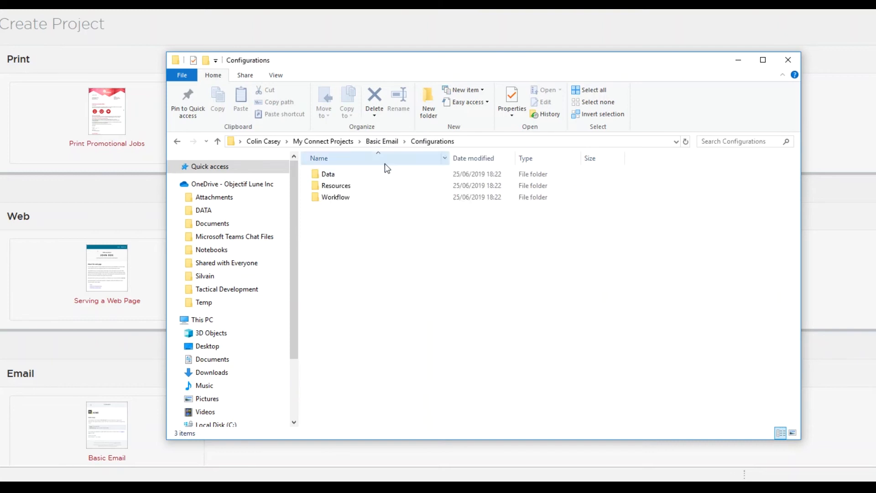
{"action": "double_click", "coordinate": [331, 175]}
{"action": "right_click", "coordinate": [335, 176]}
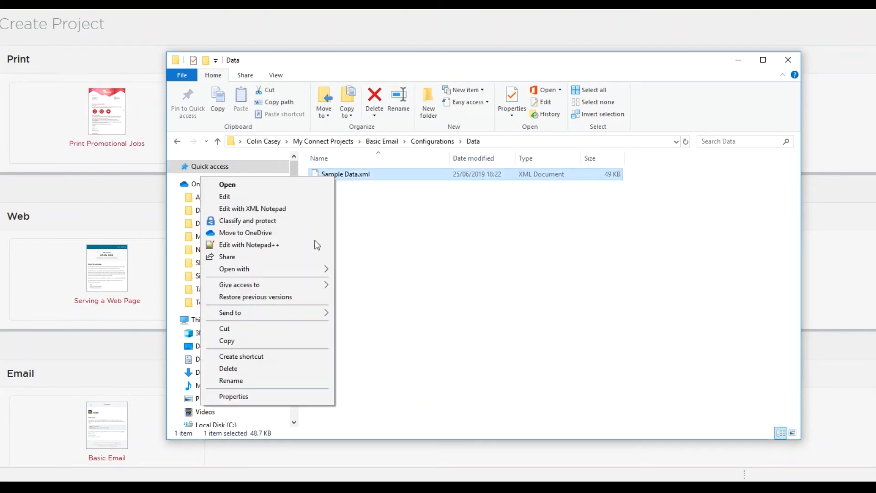
{"action": "left_click", "coordinate": [269, 340]}
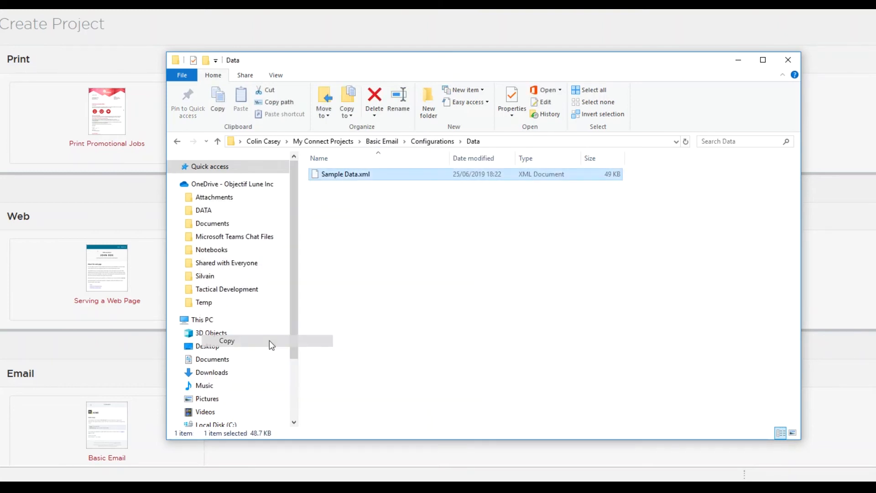
Step: Paste Sample Data.xml into the Workspace\In folder
{"action": "left_click", "coordinate": [404, 141]}
{"action": "left_click", "coordinate": [412, 165]}
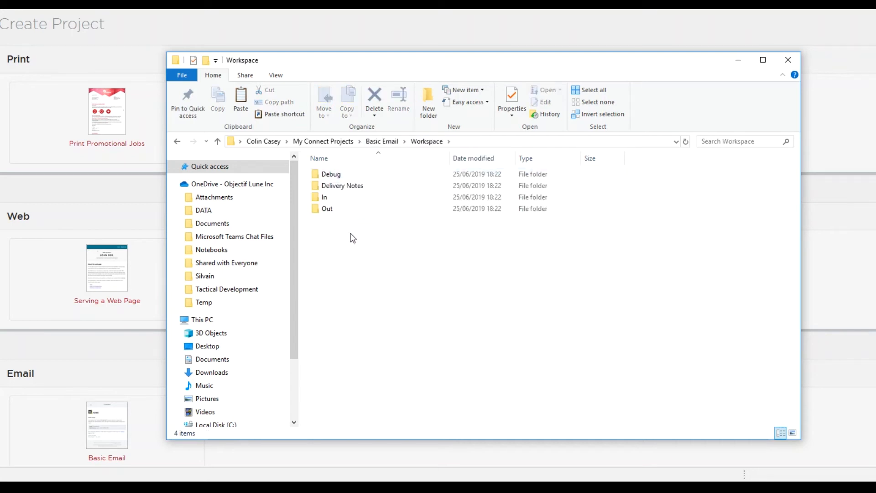
{"action": "double_click", "coordinate": [323, 198]}
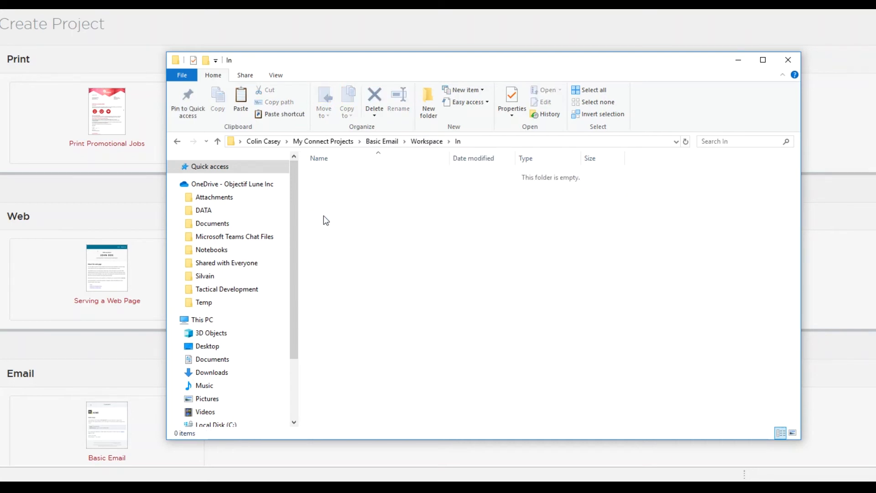
{"action": "right_click", "coordinate": [323, 216]}
{"action": "left_click", "coordinate": [270, 291]}
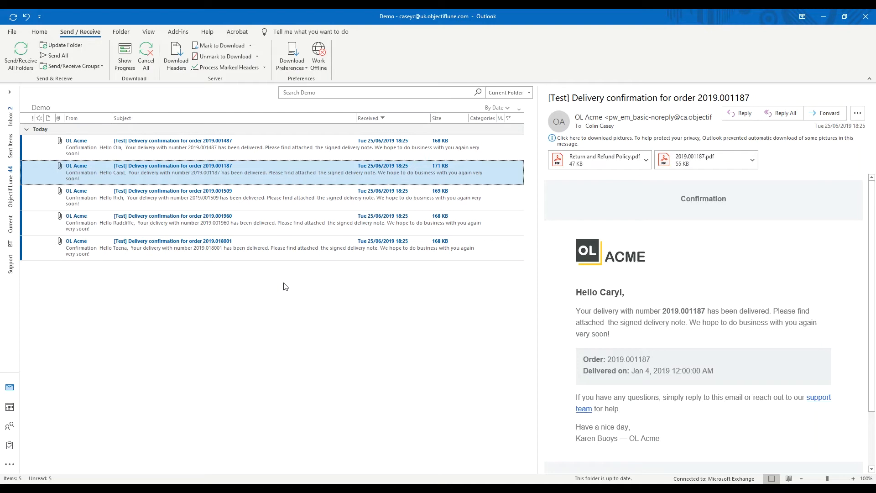
Step: Read the emails for orders 2019.001487, .001187, .001509, .001960 and .018001, then open 2019.018001.pdf
{"action": "left_click", "coordinate": [285, 152]}
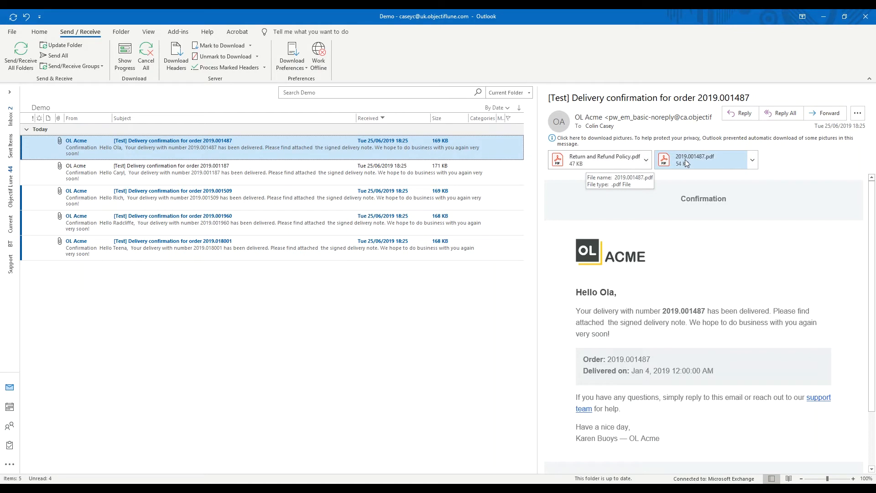
{"action": "left_click", "coordinate": [295, 169]}
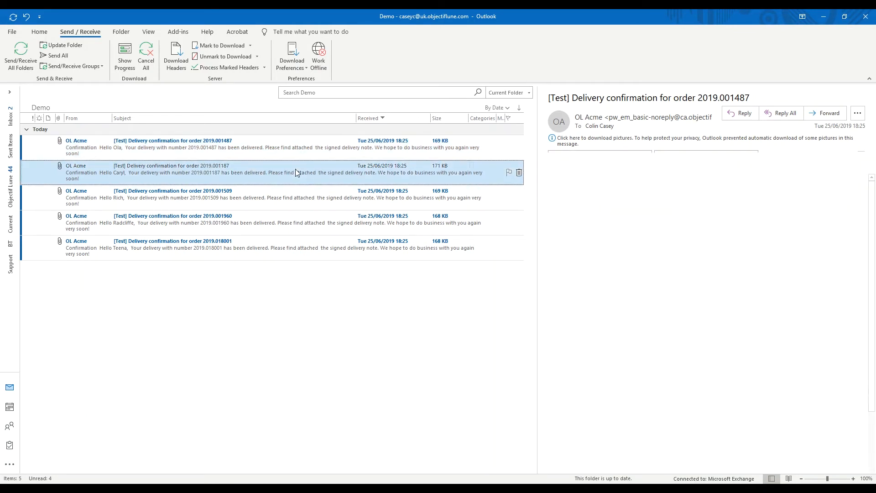
{"action": "left_click", "coordinate": [305, 206]}
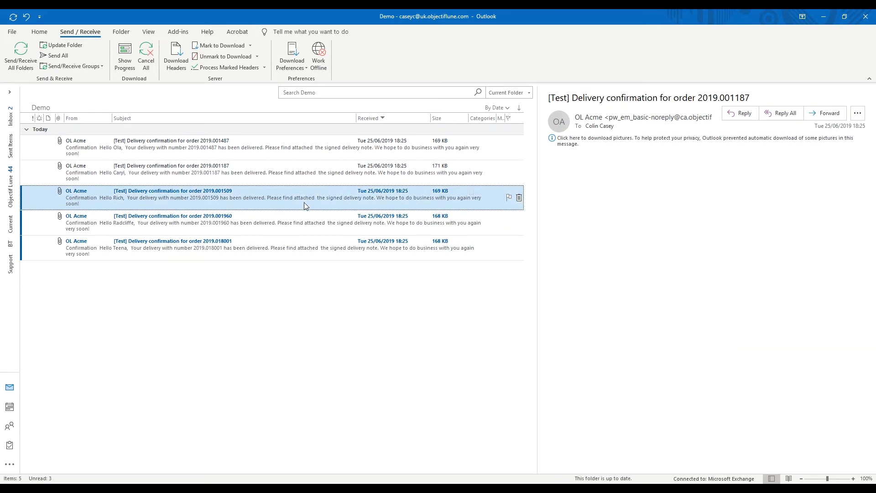
{"action": "left_click", "coordinate": [307, 221]}
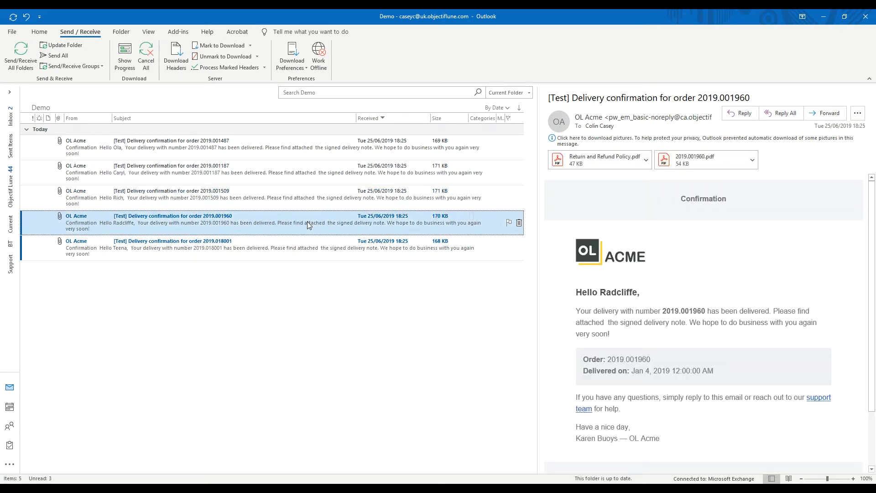
{"action": "left_click", "coordinate": [305, 251]}
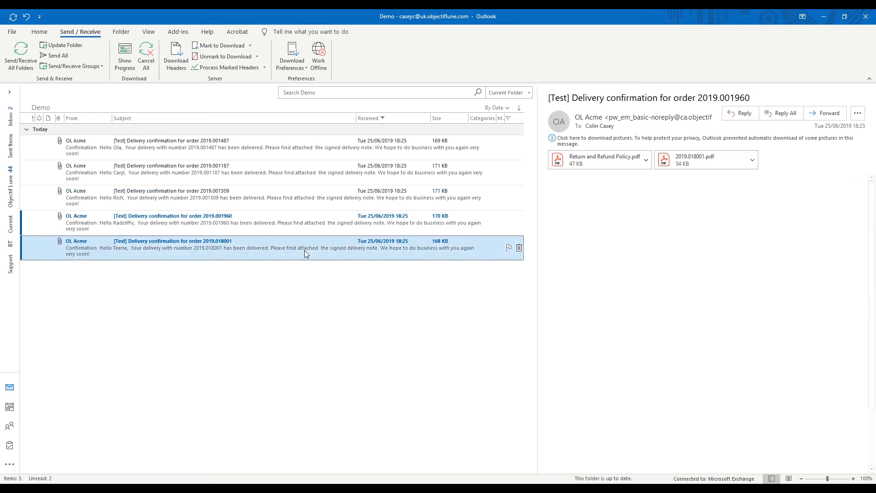
{"action": "double_click", "coordinate": [695, 163]}
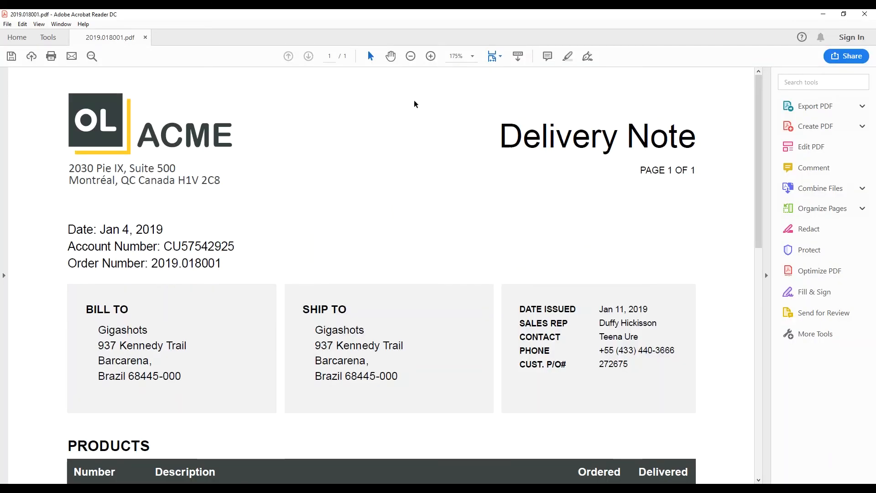
Step: Switch the page display to Fit One Full Page
{"action": "left_click", "coordinate": [501, 57]}
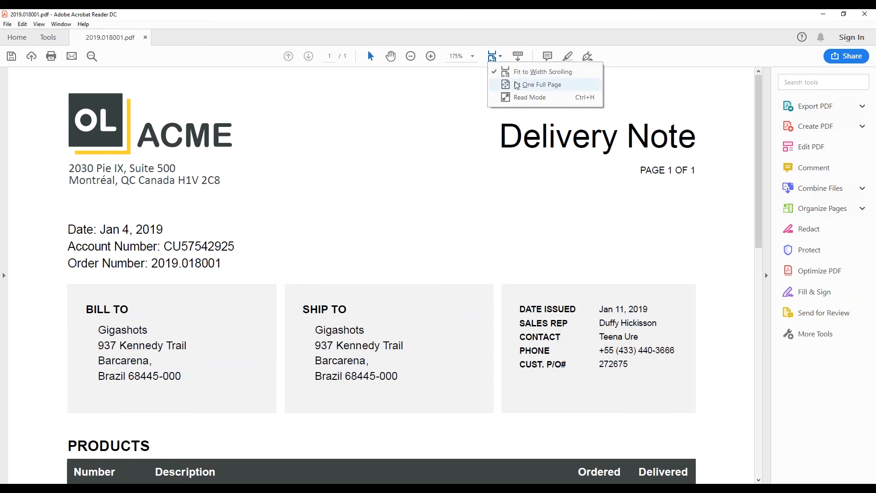
{"action": "left_click", "coordinate": [515, 84]}
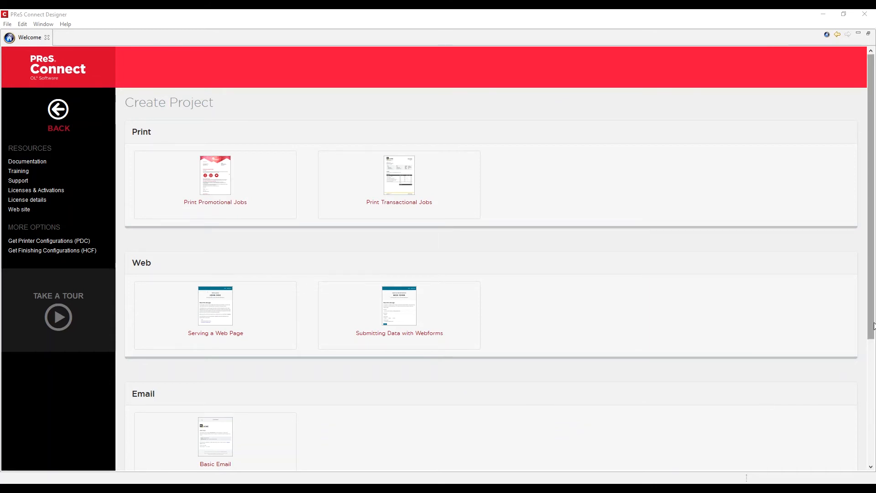
Step: Scroll the Welcome page to Capture OnTheGo and start the COTG Timesheets wizard
{"action": "left_click_drag", "start_coordinate": [871, 318], "coordinate": [844, 454]}
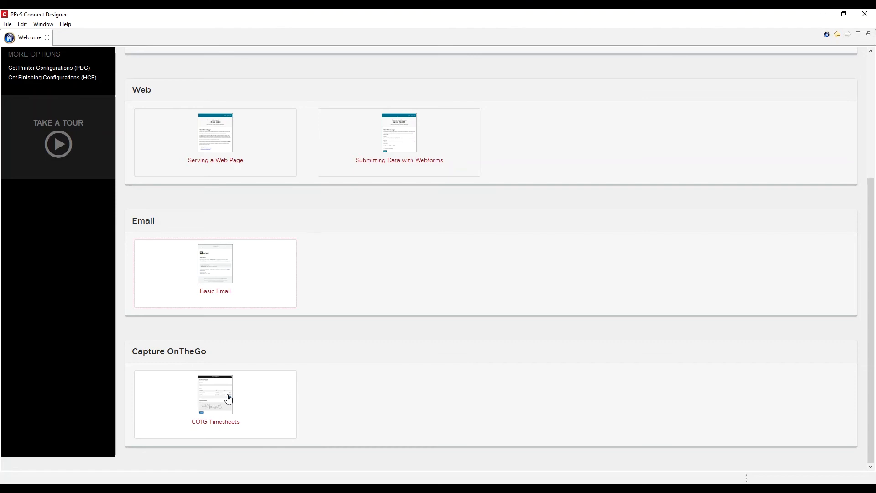
{"action": "left_click", "coordinate": [229, 400]}
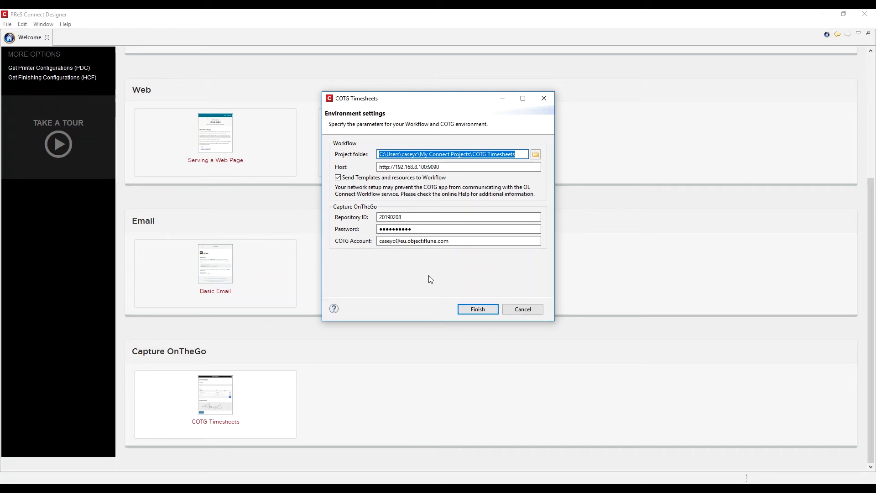
{"action": "left_click", "coordinate": [427, 168]}
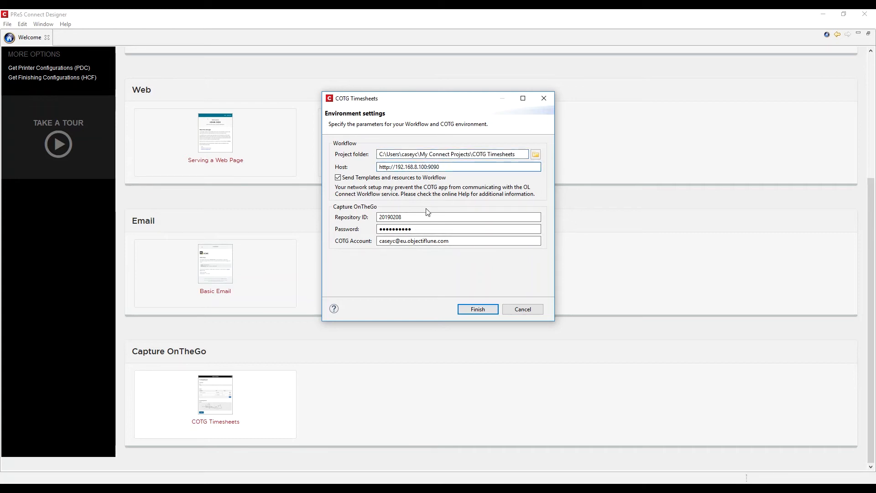
{"action": "key", "text": "shift+Left"}
{"action": "key", "text": "shift+Left"}
{"action": "key", "text": "shift+Left"}
{"action": "key", "text": "shift+Left"}
{"action": "key", "text": "shift+Left"}
{"action": "key", "text": "shift+Left"}
{"action": "key", "text": "shift+Left"}
{"action": "key", "text": "shift+Left"}
{"action": "key", "text": "shift+Left"}
{"action": "key", "text": "shift+Left"}
{"action": "key", "text": "shift+Left"}
{"action": "key", "text": "shift+Left"}
{"action": "key", "text": "shift+Left"}
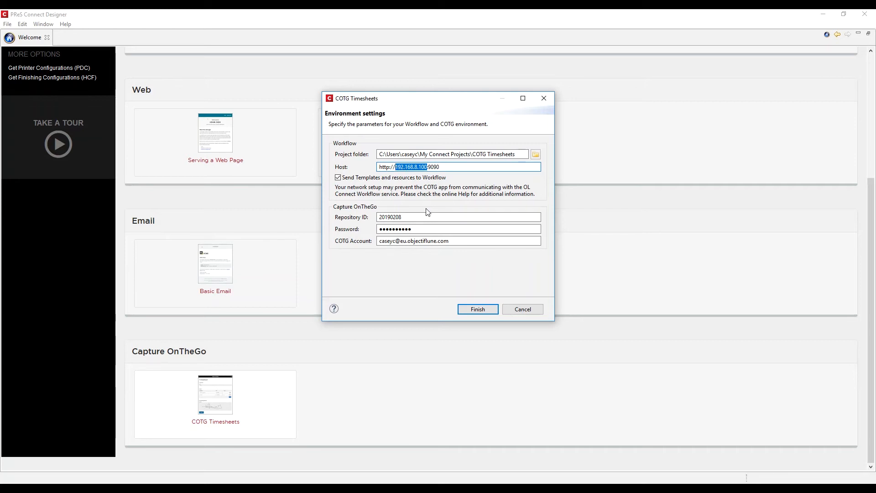
{"action": "type", "text": "localhost"}
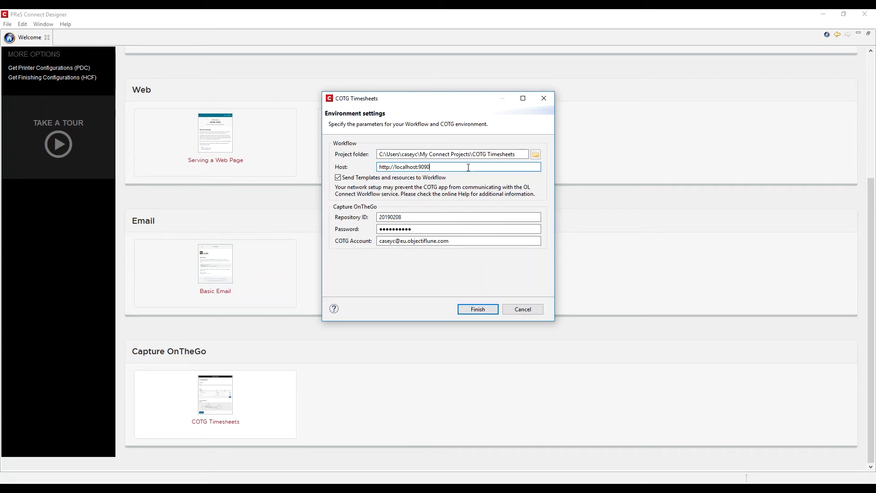
{"action": "left_click", "coordinate": [452, 218]}
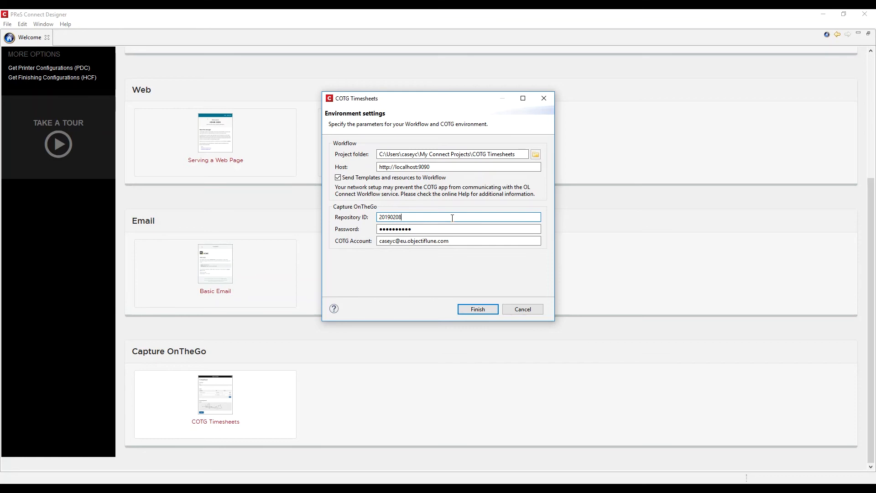
Step: Create the COTG Timesheets project and copy Sample Data.xml from its Configurations > Data folder
{"action": "left_click", "coordinate": [478, 310]}
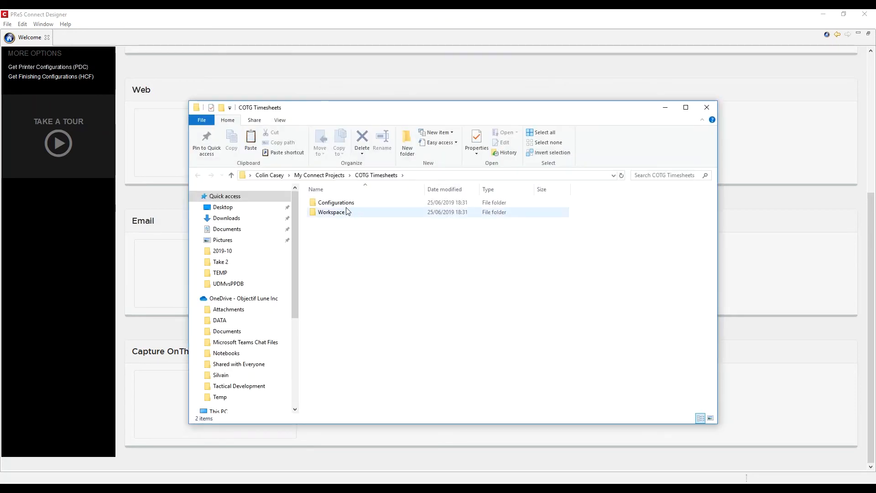
{"action": "left_click", "coordinate": [343, 205]}
{"action": "double_click", "coordinate": [342, 207]}
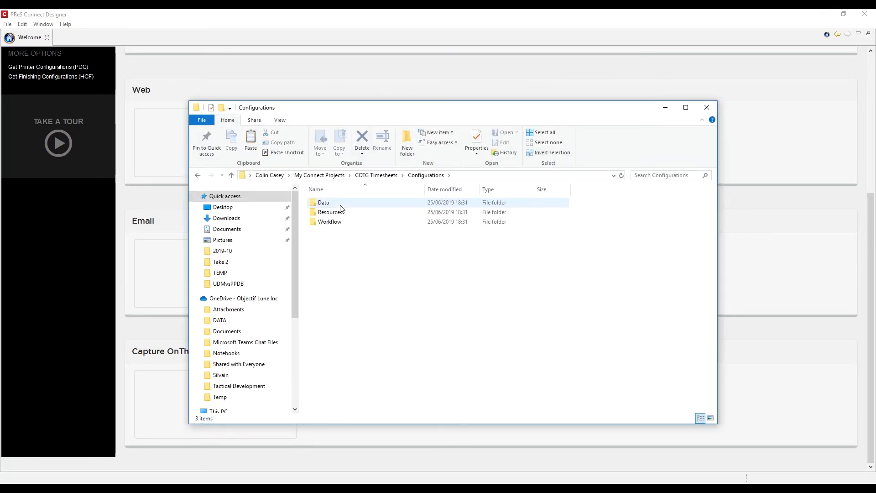
{"action": "double_click", "coordinate": [338, 207]}
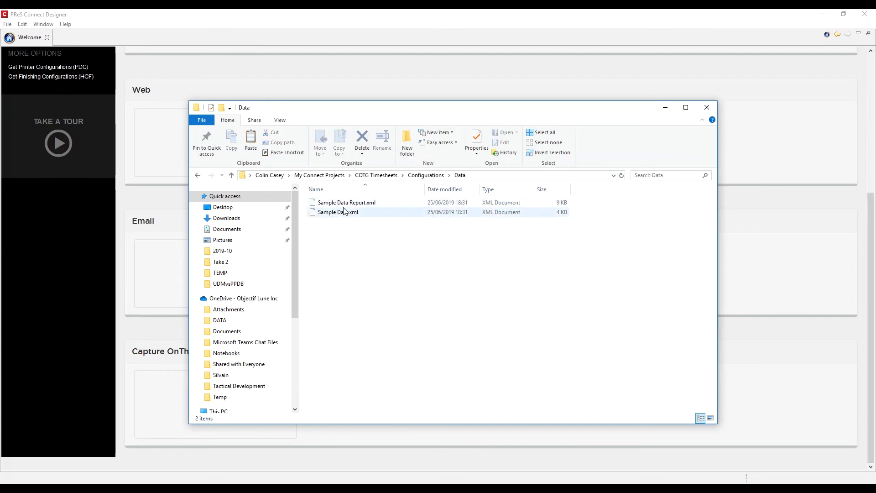
{"action": "left_click", "coordinate": [335, 213]}
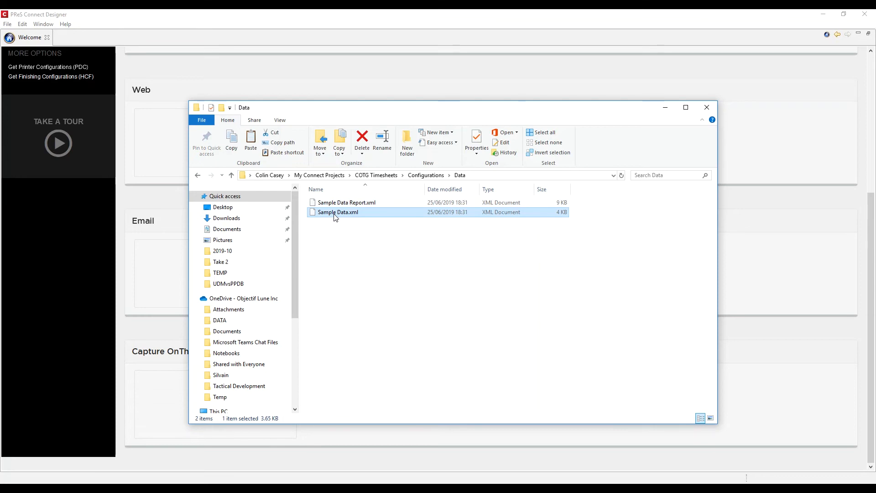
{"action": "right_click", "coordinate": [334, 214]}
{"action": "left_click", "coordinate": [264, 350]}
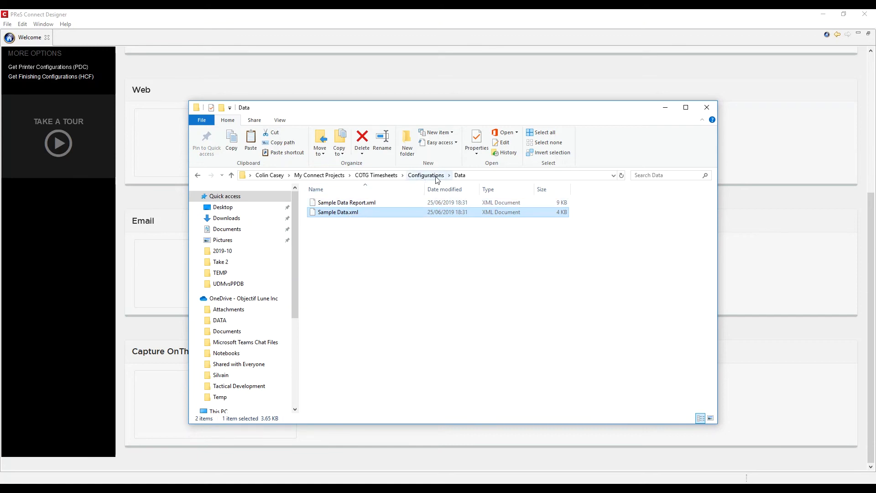
Step: Browse the Resources folder, then open the Configurations > Workflow folder
{"action": "left_click", "coordinate": [449, 175]}
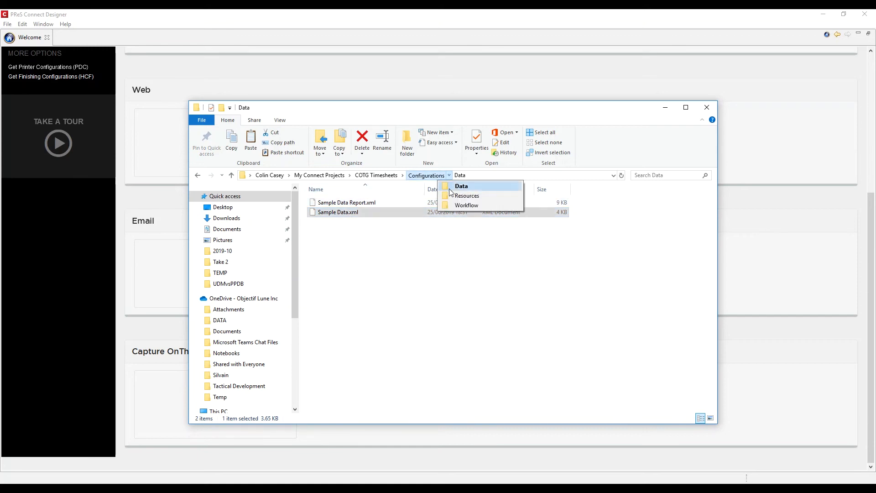
{"action": "left_click", "coordinate": [456, 195]}
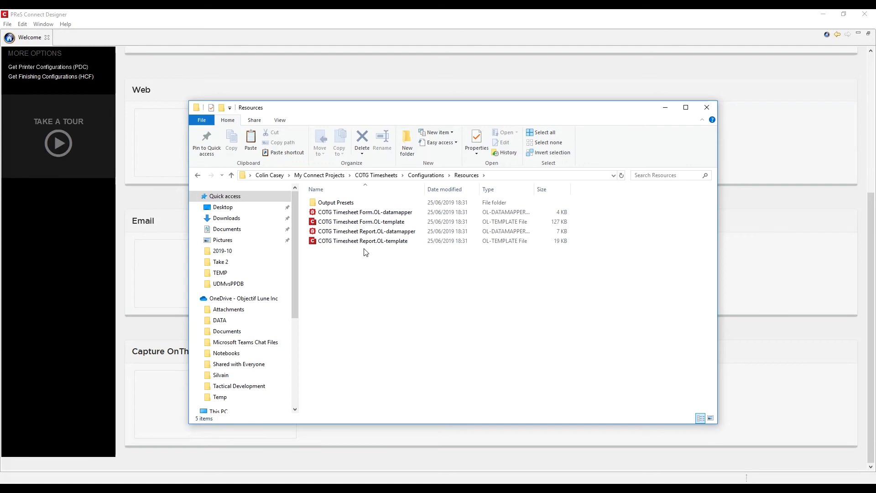
{"action": "left_click", "coordinate": [432, 176]}
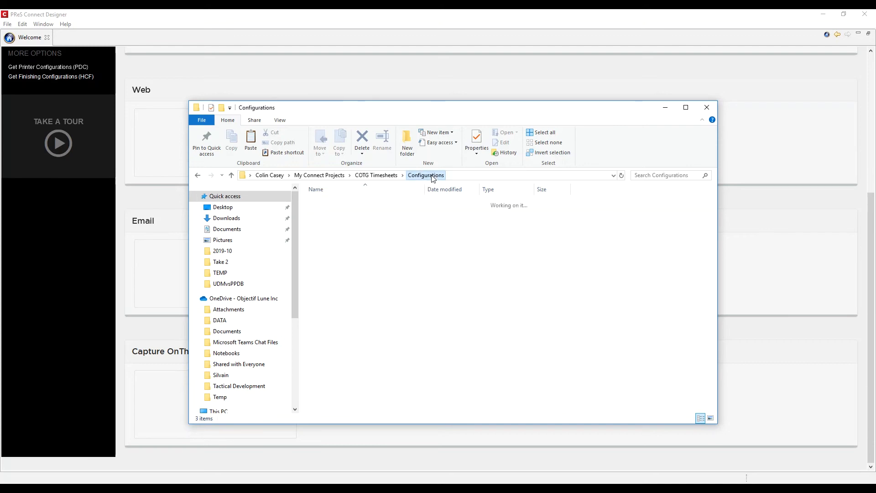
{"action": "double_click", "coordinate": [325, 222]}
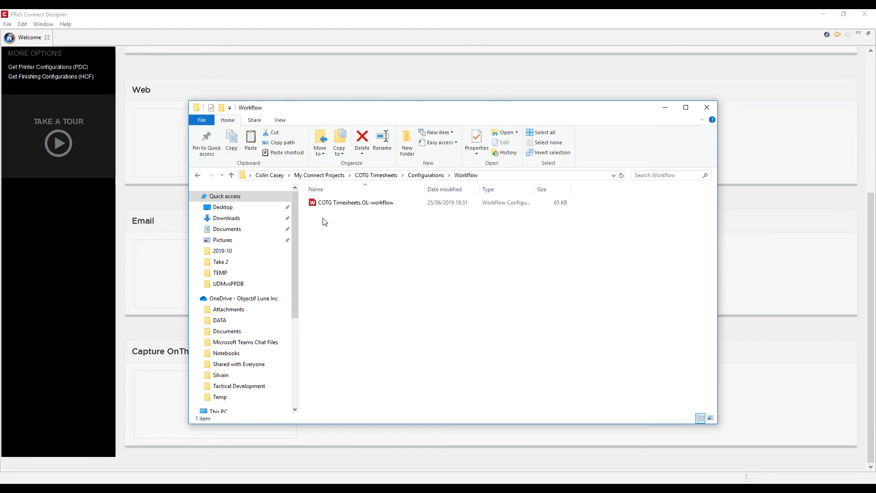
Step: Open COTG Timesheets.OL-workflow and review the cotg_ts_deploy_form, cotg_ts_serve_form and cotg_ts_capture_data processes
{"action": "left_click", "coordinate": [358, 204]}
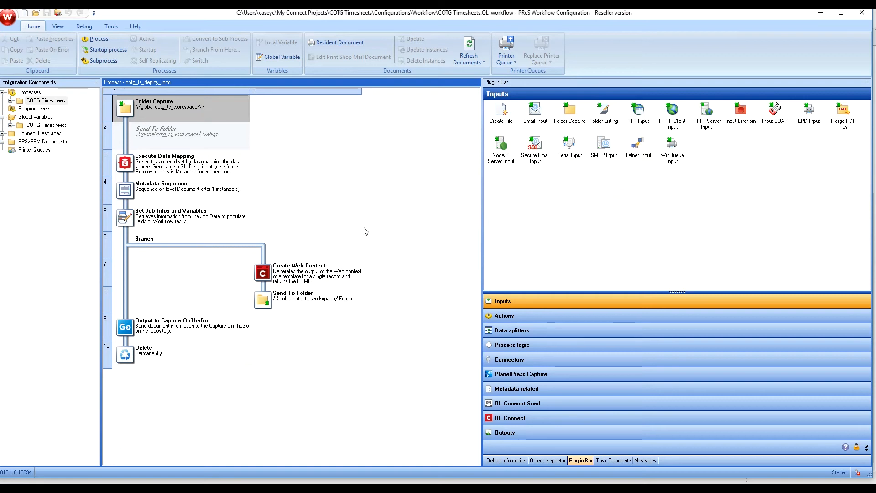
{"action": "left_click", "coordinate": [10, 101]}
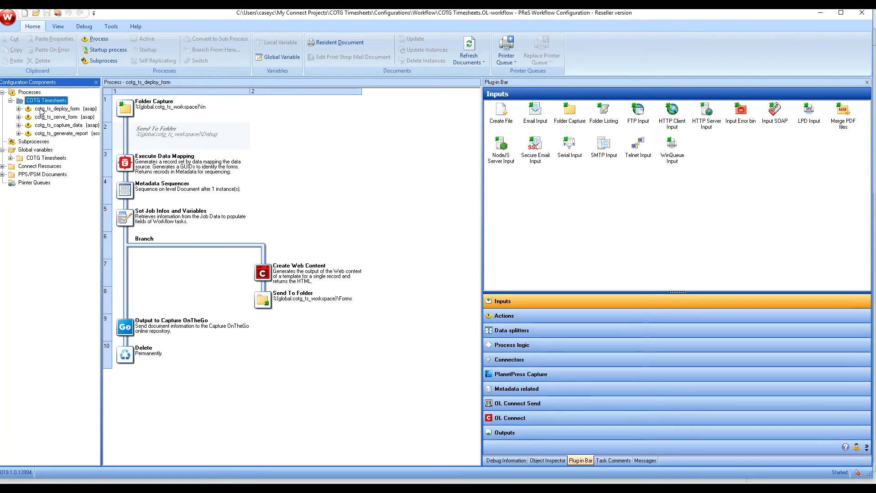
{"action": "left_click", "coordinate": [41, 109]}
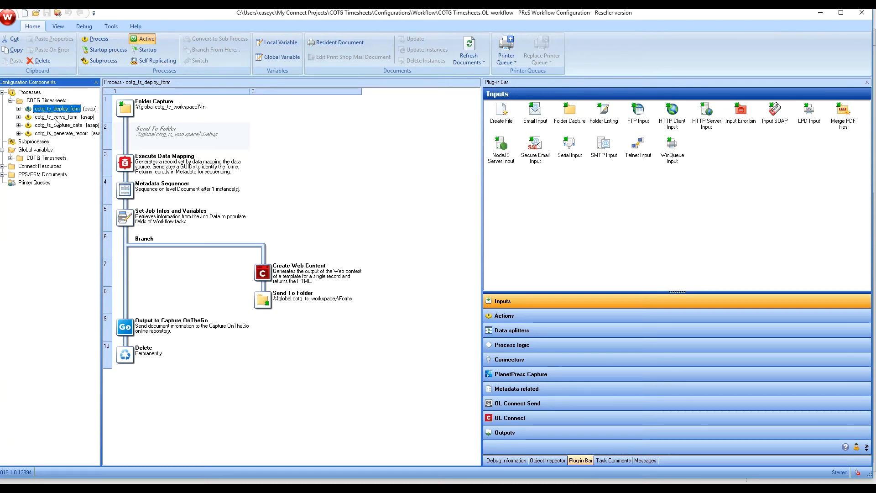
{"action": "left_click", "coordinate": [56, 117]}
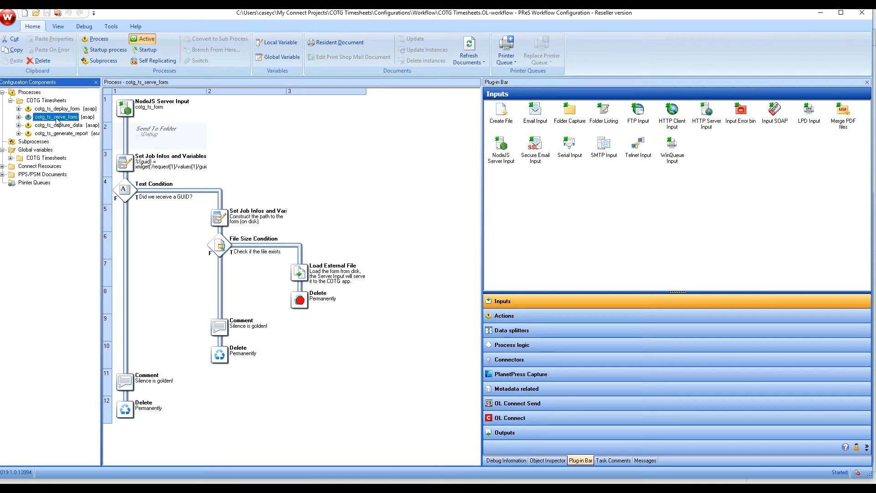
{"action": "left_click", "coordinate": [295, 276]}
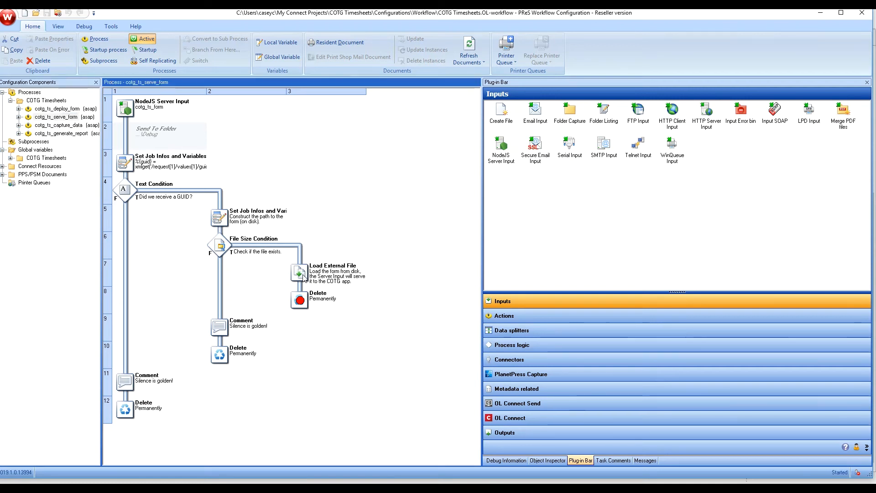
{"action": "mouse_move", "coordinate": [291, 277]}
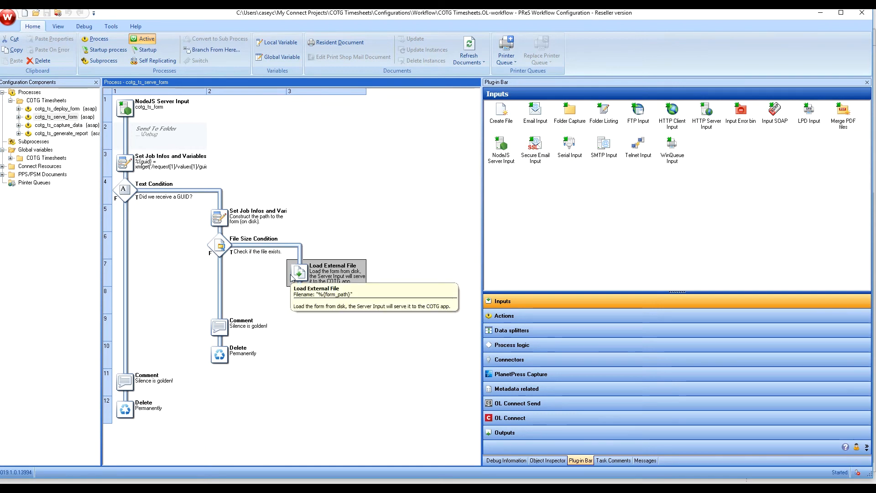
{"action": "left_click", "coordinate": [62, 128]}
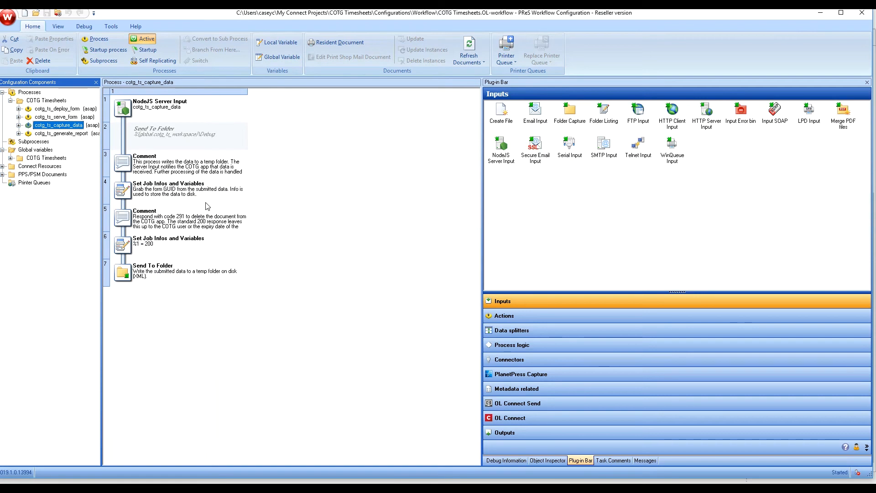
{"action": "mouse_move", "coordinate": [207, 206]}
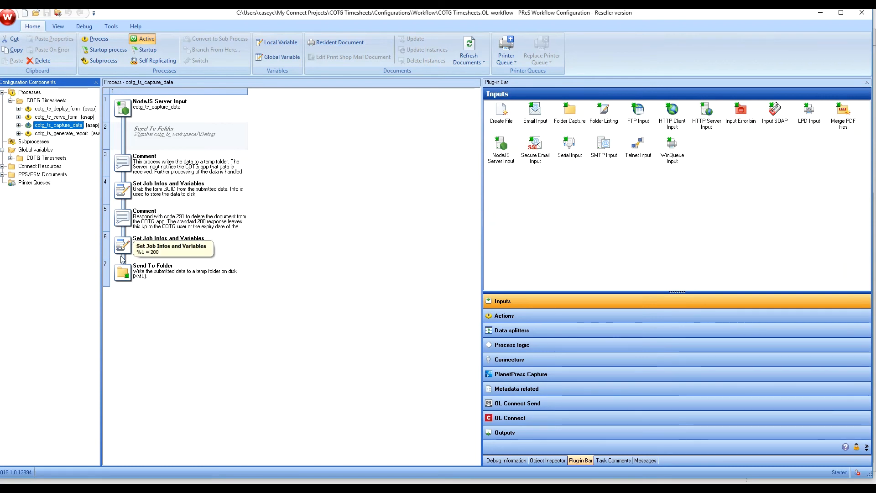
{"action": "left_click", "coordinate": [133, 283]}
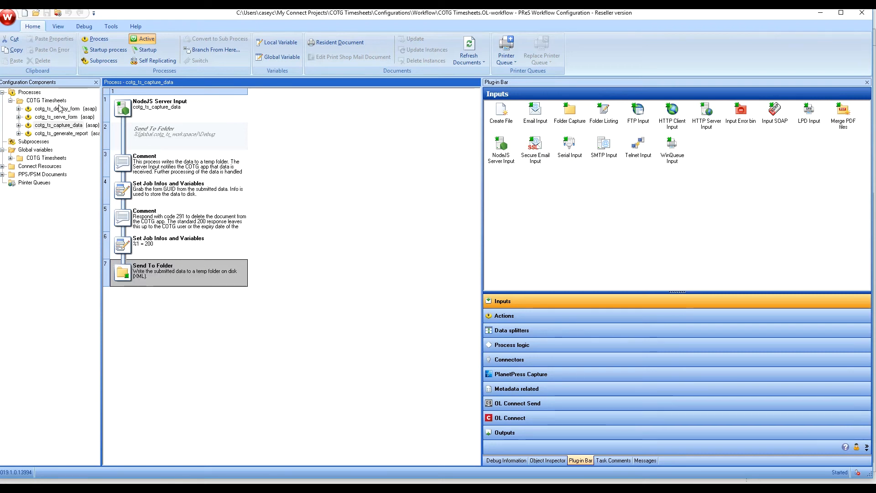
Step: Inspect cotg_ts_generate_report's Folder Capture, JSON, XML, All in One and PDF output tasks
{"action": "left_click", "coordinate": [55, 134]}
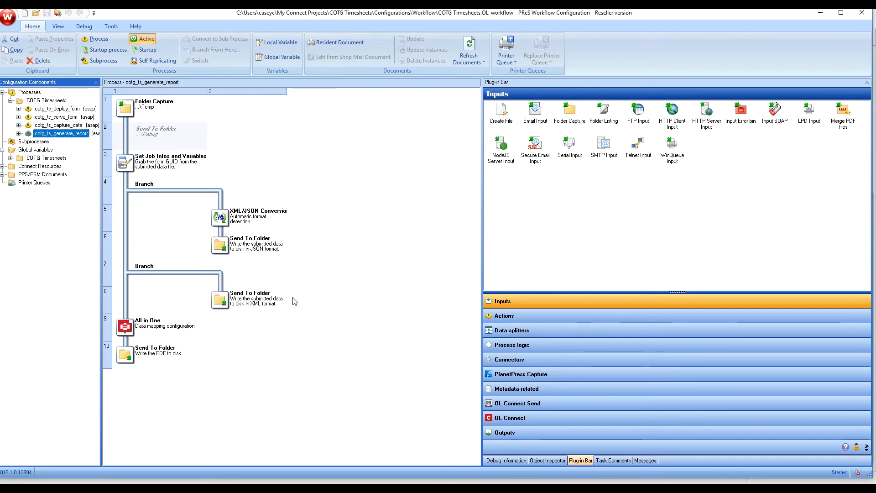
{"action": "left_click", "coordinate": [127, 114]}
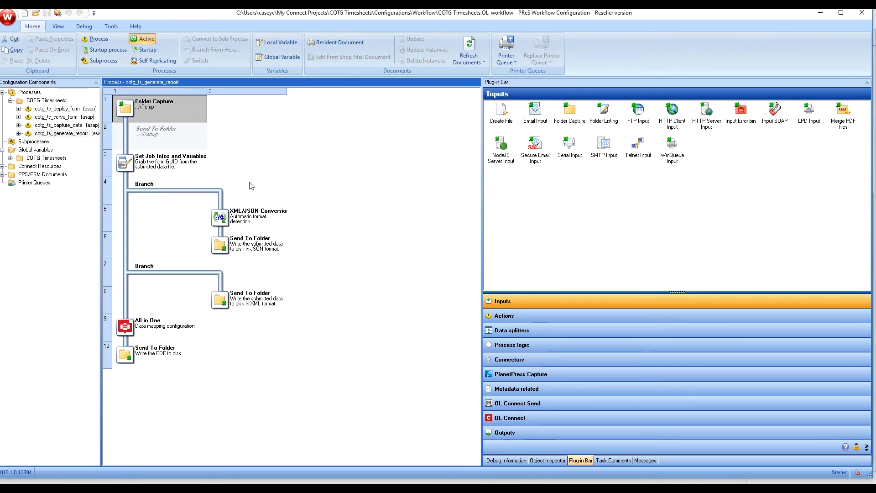
{"action": "left_click", "coordinate": [215, 245]}
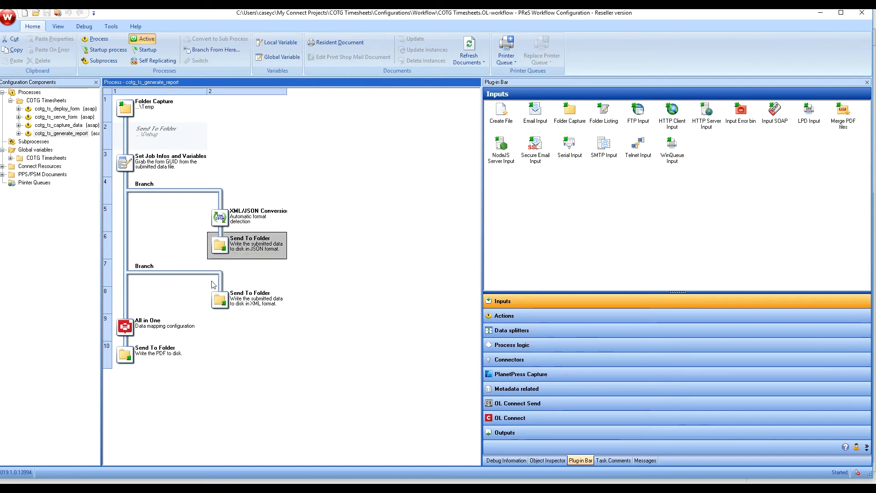
{"action": "left_click", "coordinate": [223, 304]}
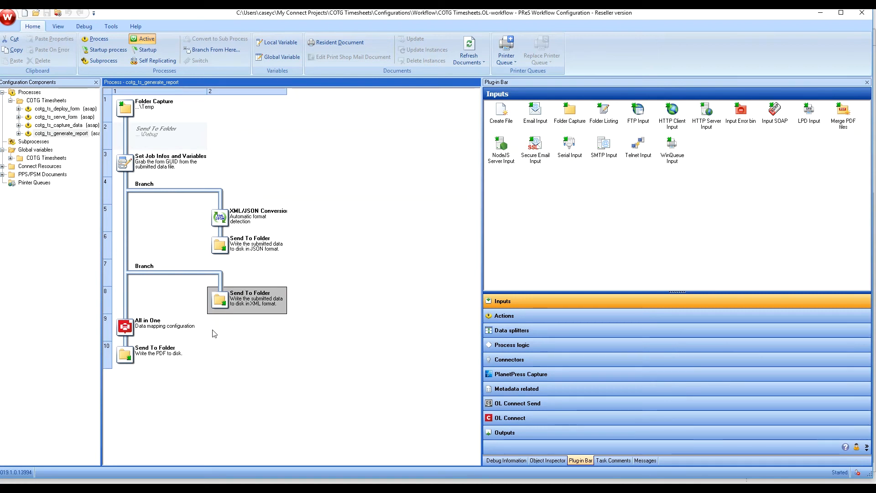
{"action": "left_click", "coordinate": [125, 328]}
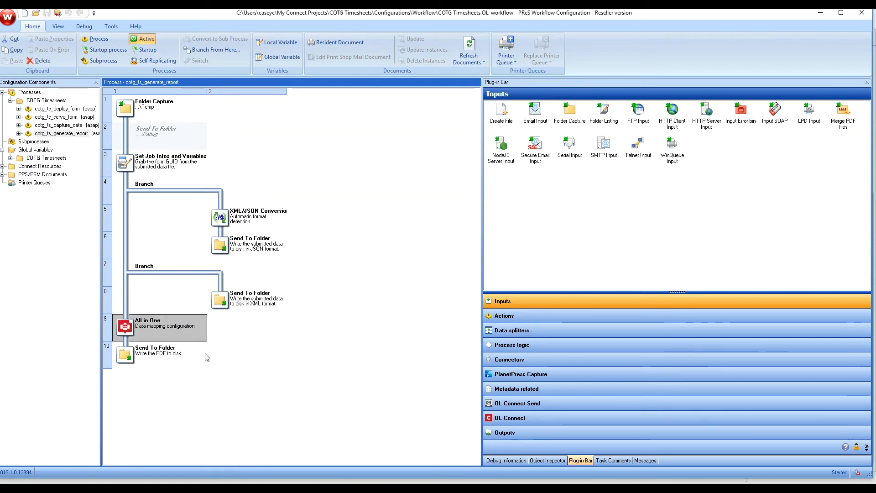
{"action": "left_click", "coordinate": [129, 357]}
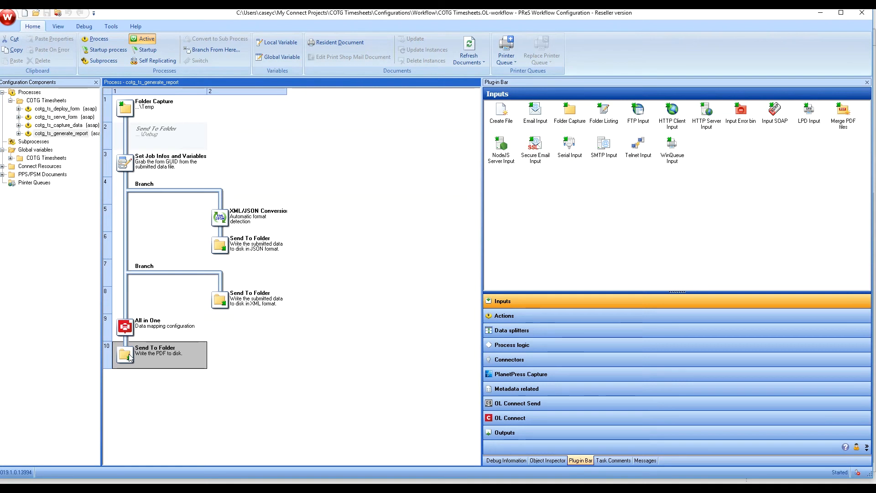
Step: Select the COTG Timesheets process group and send the configuration to the Workflow service
{"action": "left_click", "coordinate": [39, 110]}
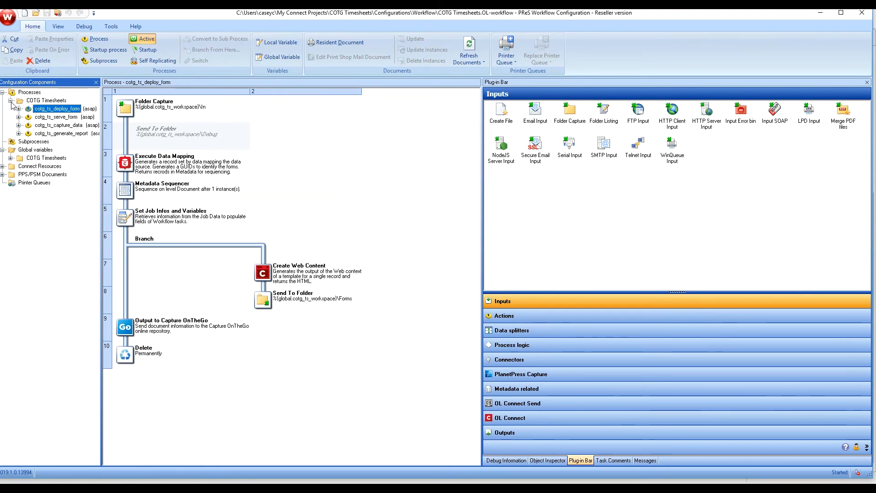
{"action": "left_click", "coordinate": [11, 101]}
{"action": "left_click", "coordinate": [41, 100]}
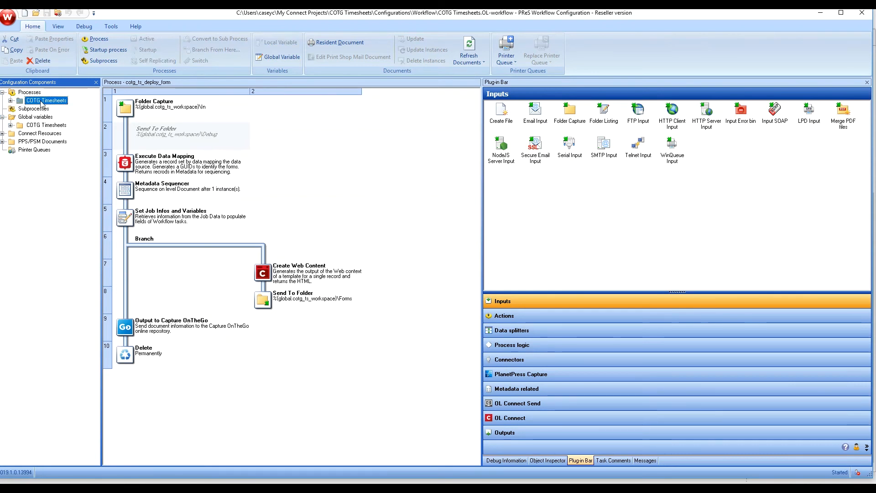
{"action": "left_click", "coordinate": [58, 14]}
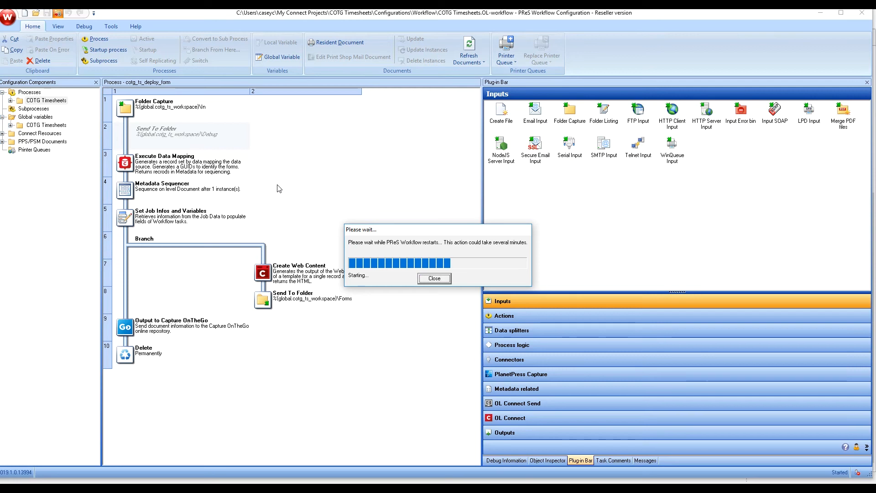
Step: Copy Sample Data.xml again from the Configurations > Data folder
{"action": "left_click", "coordinate": [819, 14]}
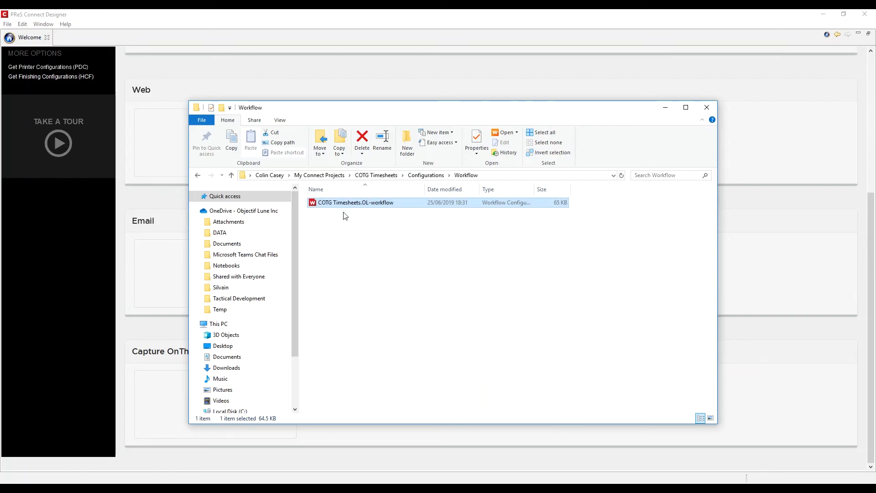
{"action": "left_click", "coordinate": [450, 176]}
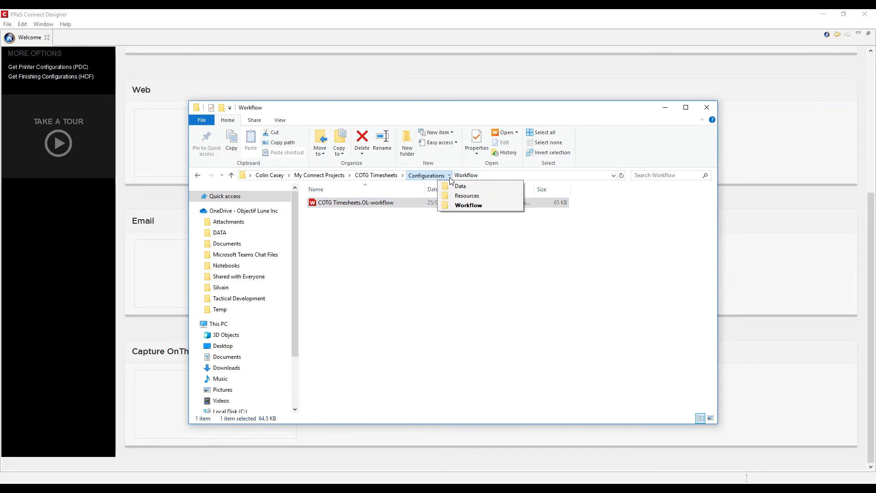
{"action": "left_click", "coordinate": [328, 213]}
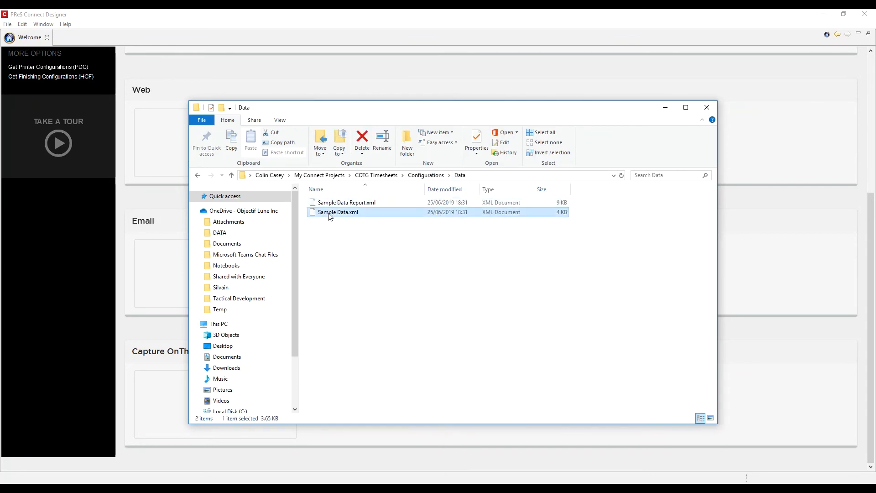
{"action": "right_click", "coordinate": [329, 214]}
{"action": "left_click", "coordinate": [245, 350]}
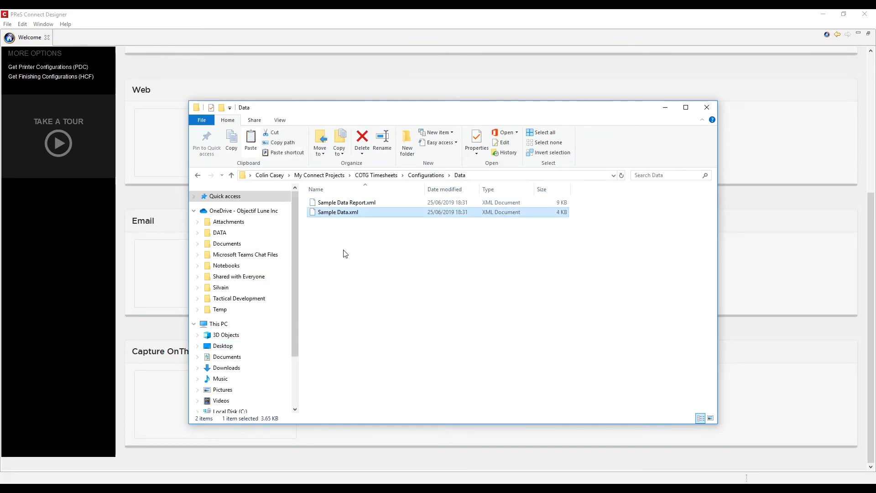
Step: Paste Sample Data.xml into COTG Timesheets > Workspace > In and return to Capture OnTheGo
{"action": "left_click", "coordinate": [425, 175]}
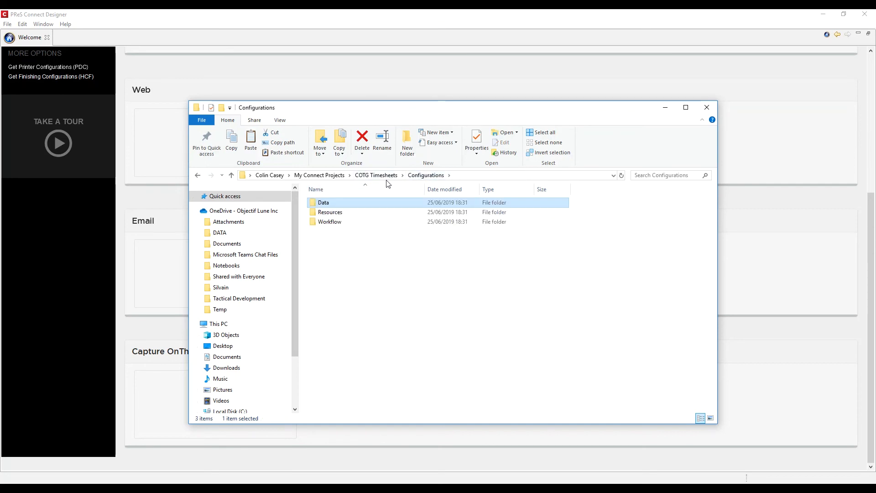
{"action": "left_click", "coordinate": [375, 175]}
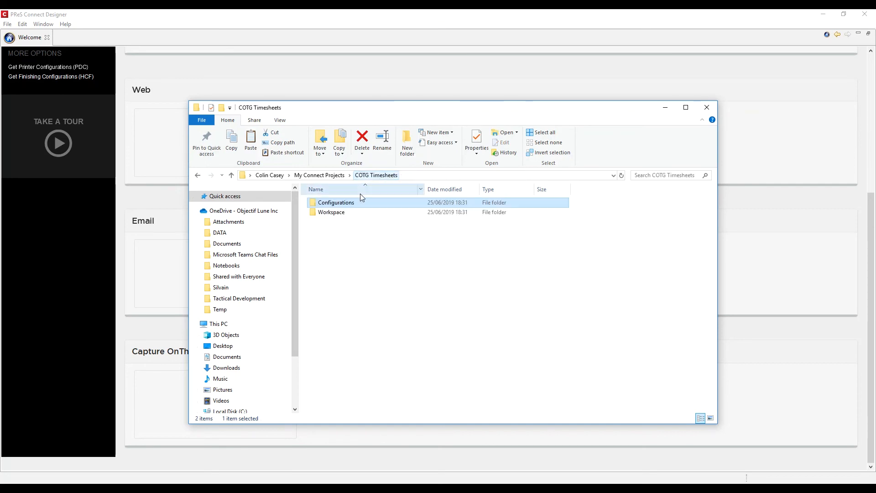
{"action": "double_click", "coordinate": [329, 212]}
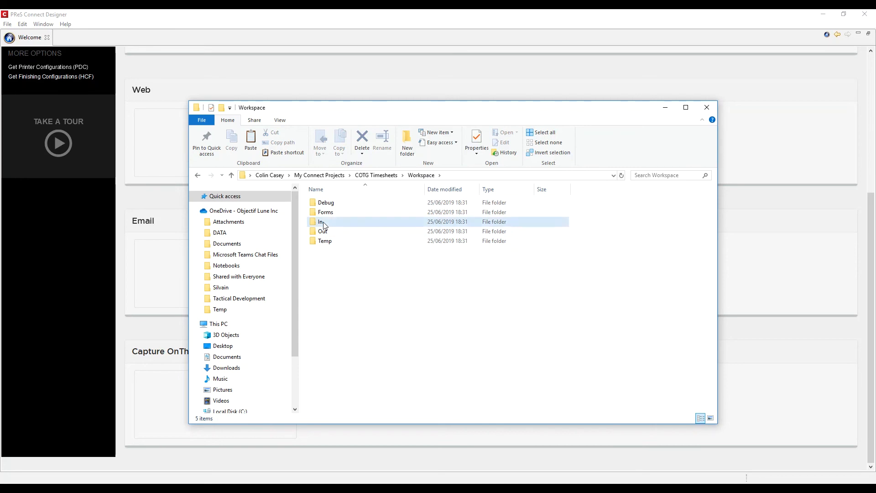
{"action": "double_click", "coordinate": [323, 222]}
{"action": "right_click", "coordinate": [328, 235]}
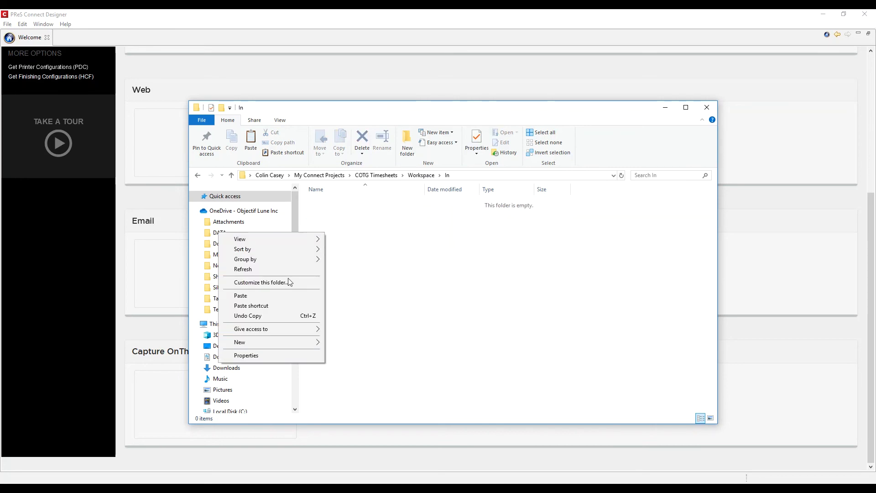
{"action": "left_click", "coordinate": [275, 292]}
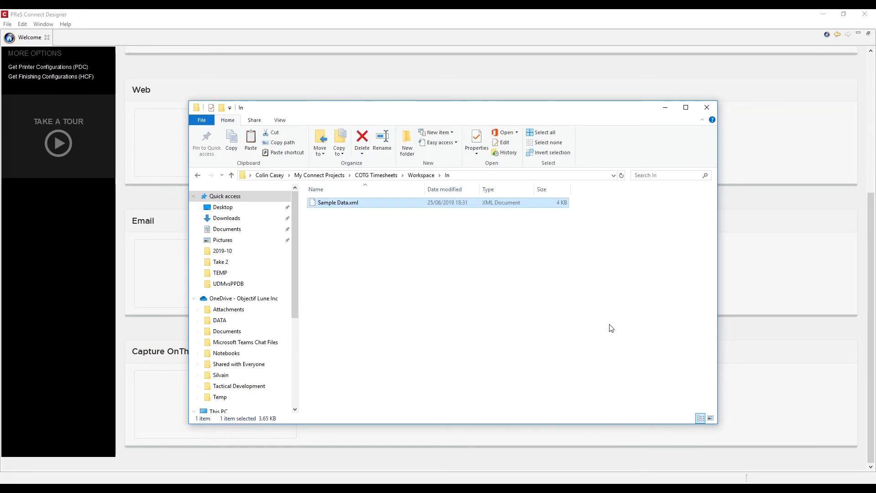
{"action": "key", "text": "alt+Tab"}
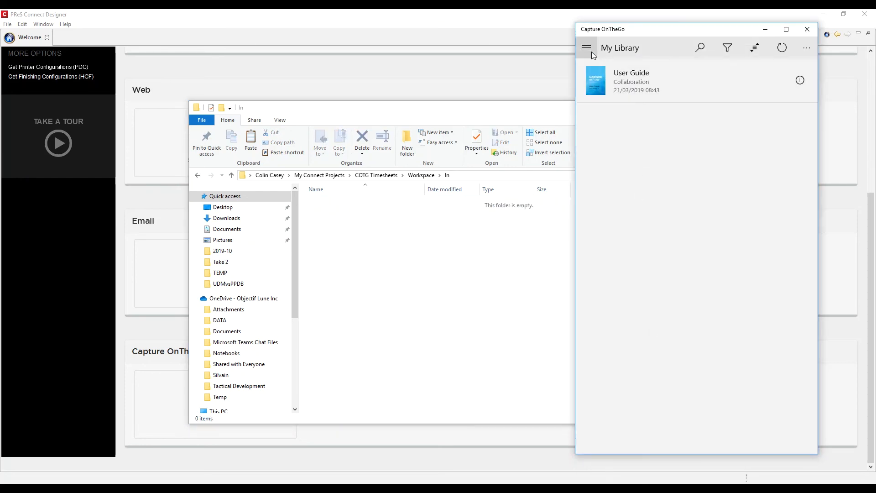
Step: Refresh the Repository and download the Timesheet for Vidoo (ord-5156) form into the library
{"action": "left_click", "coordinate": [586, 48]}
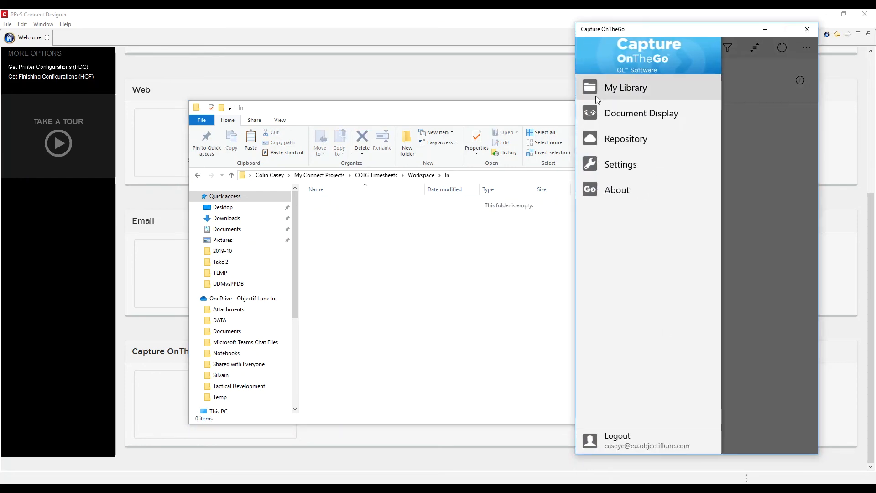
{"action": "left_click", "coordinate": [606, 138]}
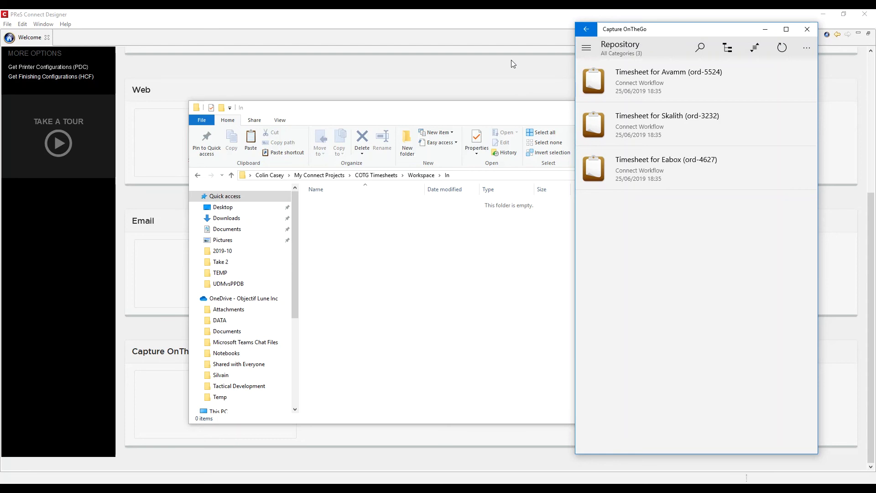
{"action": "left_click", "coordinate": [782, 48]}
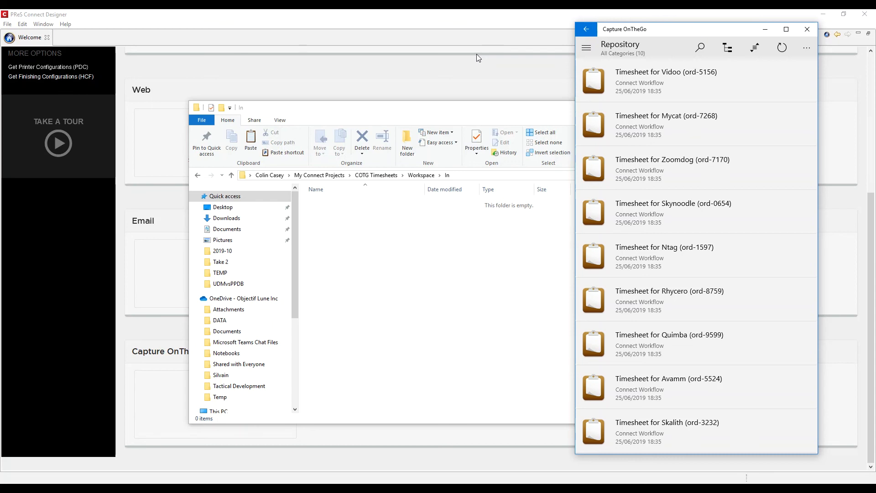
{"action": "left_click", "coordinate": [611, 87]}
{"action": "left_click", "coordinate": [611, 87]}
{"action": "left_click", "coordinate": [611, 86]}
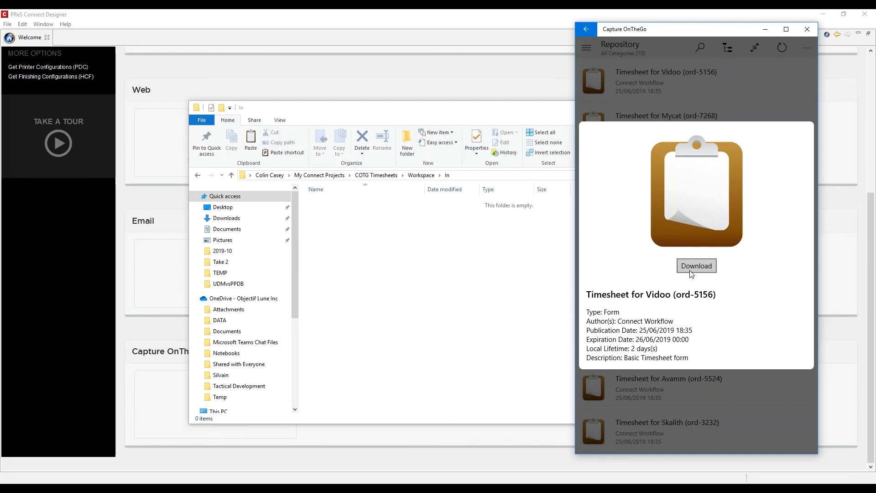
{"action": "left_click", "coordinate": [691, 269]}
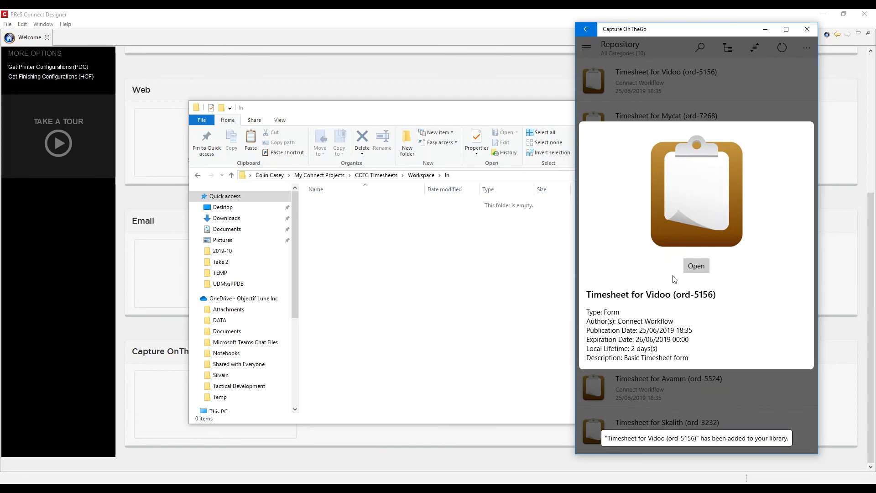
Step: Open the Vidoo timesheet and fill row one: 'This is me doing som', Analysis, 4 hours
{"action": "left_click", "coordinate": [693, 265]}
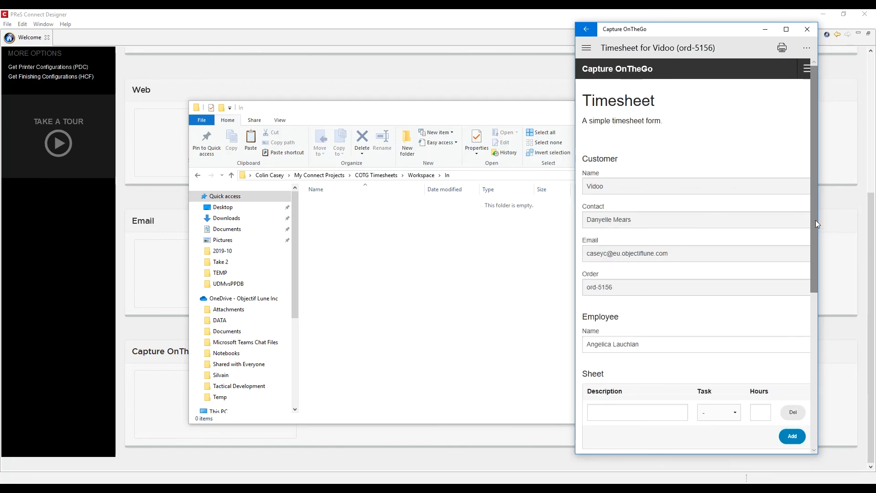
{"action": "mouse_move", "coordinate": [815, 221]}
{"action": "left_mouse_down"}
{"action": "mouse_move", "coordinate": [798, 362]}
{"action": "mouse_move", "coordinate": [776, 347]}
{"action": "left_mouse_up"}
{"action": "left_click", "coordinate": [672, 269]}
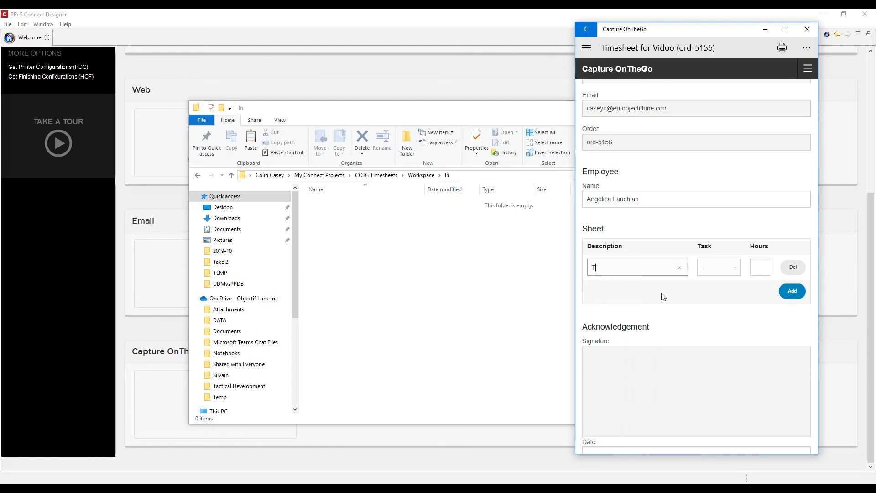
{"action": "type", "text": "This is me doing some work"}
{"action": "key", "text": "Tab"}
{"action": "key", "text": "space"}
{"action": "key", "text": "Down"}
{"action": "key", "text": "Return"}
{"action": "key", "text": "Tab"}
{"action": "type", "text": "4"}
{"action": "key", "text": "Tab"}
{"action": "key", "text": "Tab"}
{"action": "key", "text": "Return"}
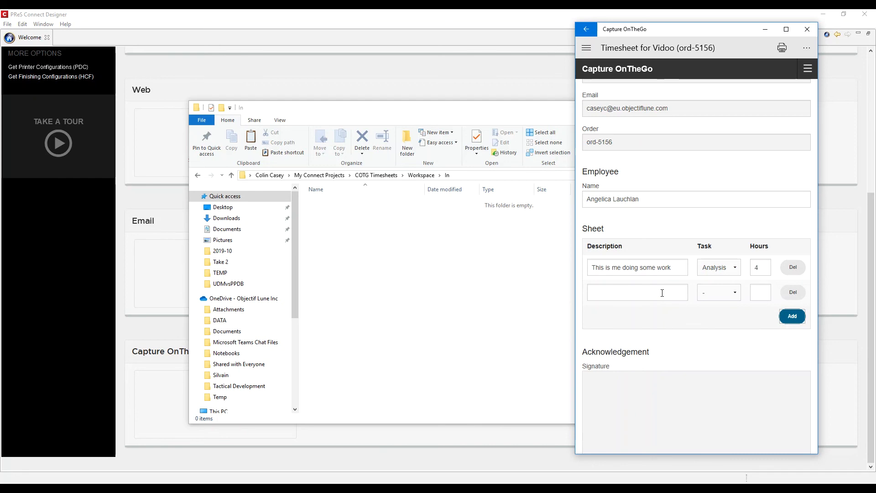
Step: Fill row two: 'This is me doing some work', Installation, 8 hours
{"action": "left_click", "coordinate": [662, 292]}
{"action": "type", "text": "This is me doing some work"}
{"action": "key", "text": "Tab"}
{"action": "key", "text": "space"}
{"action": "key", "text": "Down"}
{"action": "key", "text": "Down"}
{"action": "key", "text": "Return"}
{"action": "key", "text": "Tab"}
{"action": "type", "text": "8"}
{"action": "key", "text": "Tab"}
{"action": "key", "text": "Tab"}
{"action": "key", "text": "Return"}
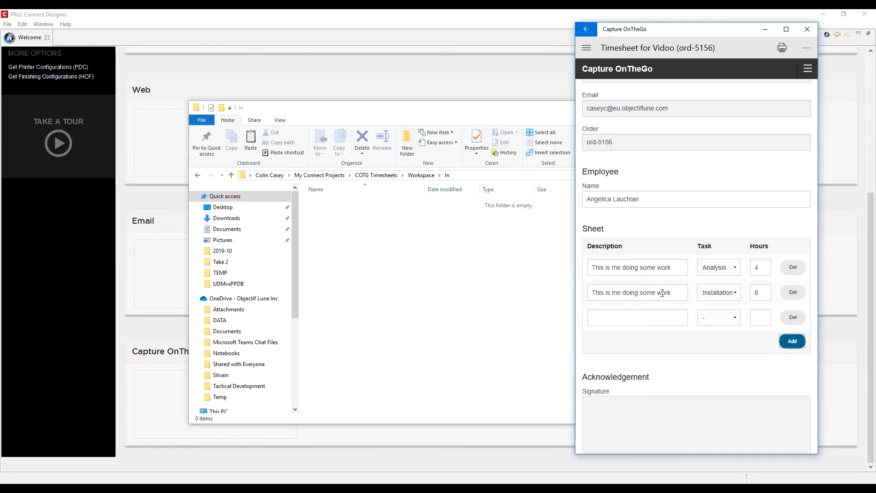
Step: Fill row three: 'This is me doing some more work ....', User training, 12 hours
{"action": "left_click", "coordinate": [650, 313]}
{"action": "type", "text": "T"}
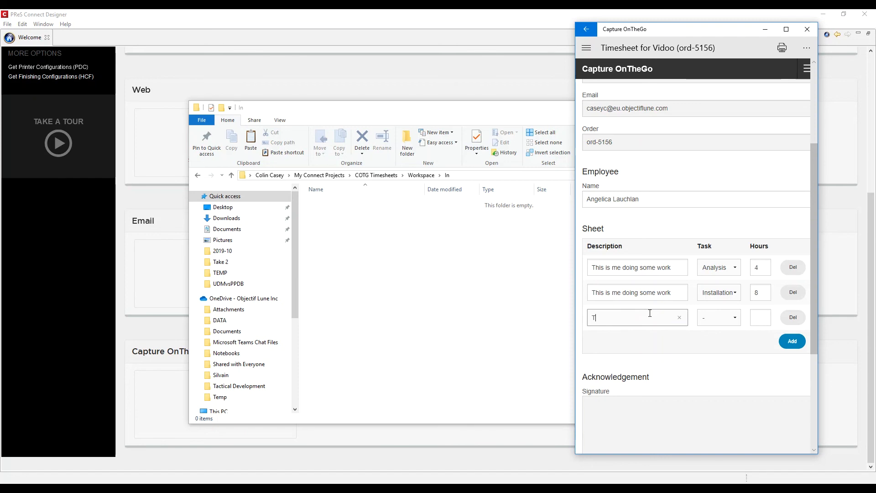
{"action": "type", "text": "his"}
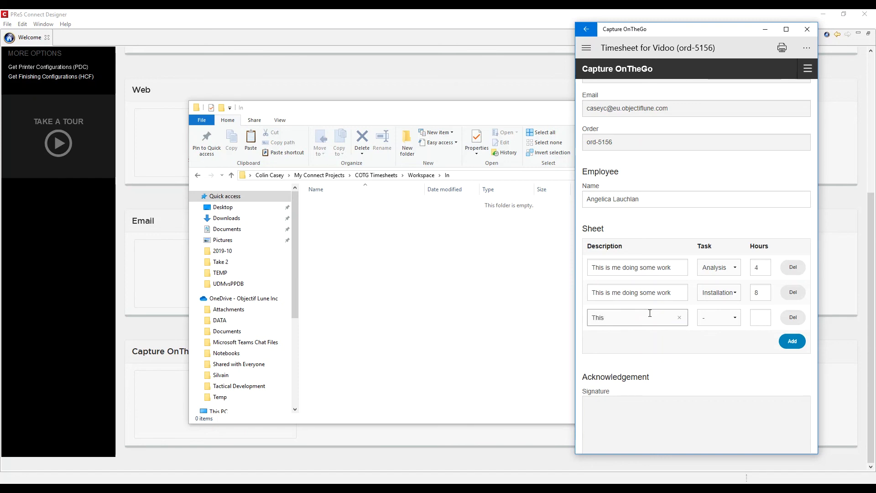
{"action": "type", "text": " is me doing some more work ...."}
{"action": "key", "text": "Tab"}
{"action": "key", "text": "space"}
{"action": "key", "text": "Down"}
{"action": "key", "text": "Down"}
{"action": "key", "text": "Down"}
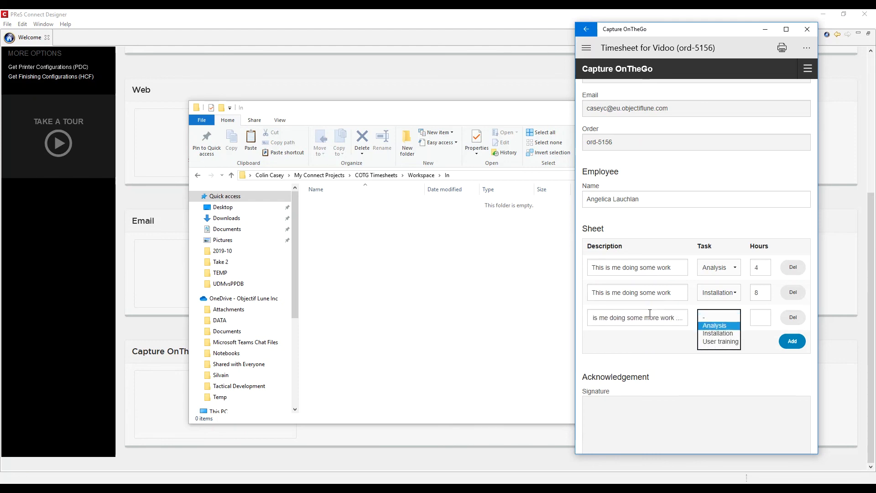
{"action": "key", "text": "Tab"}
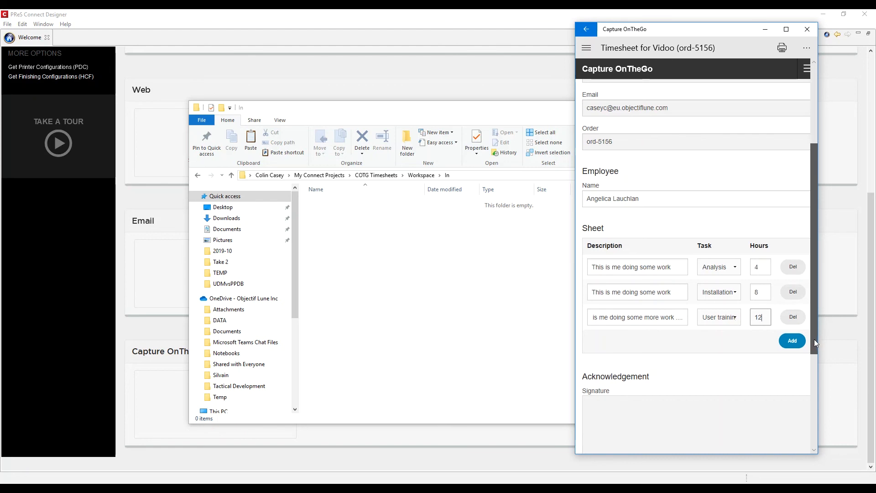
{"action": "left_click_drag", "start_coordinate": [815, 338], "coordinate": [812, 398]}
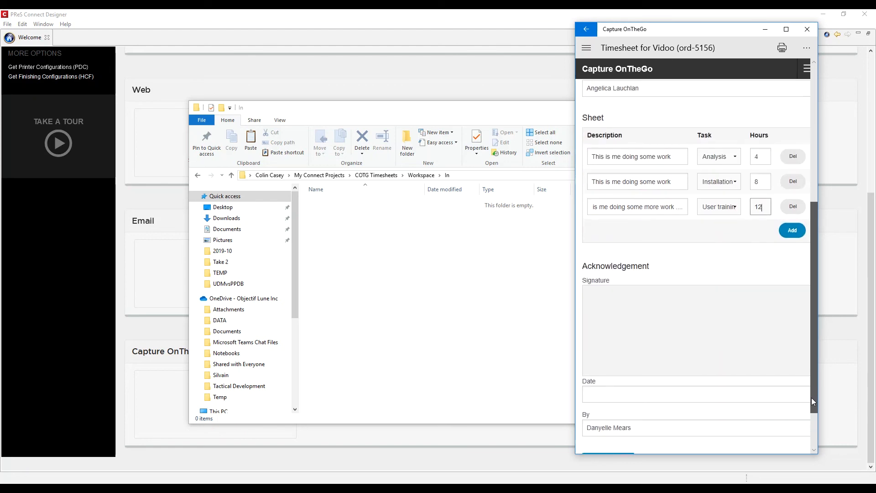
Step: Draw and accept a signature in the acknowledgement box, then submit the timesheet
{"action": "left_click", "coordinate": [664, 339]}
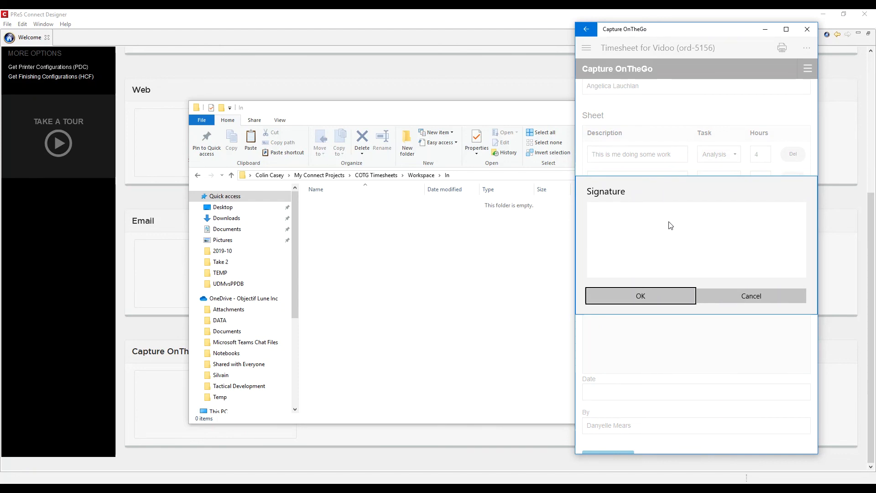
{"action": "mouse_move", "coordinate": [668, 220]}
{"action": "left_mouse_down"}
{"action": "mouse_move", "coordinate": [642, 234]}
{"action": "mouse_move", "coordinate": [682, 257]}
{"action": "mouse_move", "coordinate": [696, 229]}
{"action": "mouse_move", "coordinate": [691, 238]}
{"action": "mouse_move", "coordinate": [704, 256]}
{"action": "mouse_move", "coordinate": [719, 246]}
{"action": "mouse_move", "coordinate": [721, 257]}
{"action": "left_mouse_up"}
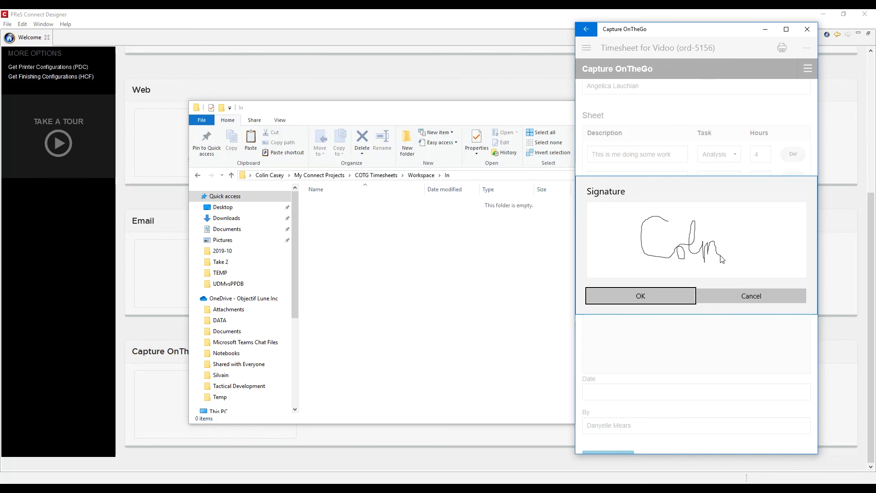
{"action": "left_click", "coordinate": [675, 293]}
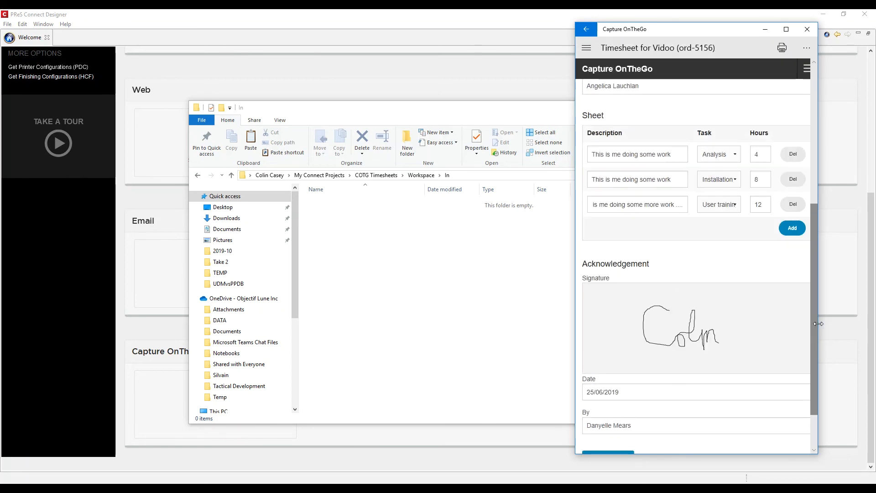
{"action": "scroll", "coordinate": [811, 331], "scroll_direction": "down", "scroll_amount": 2}
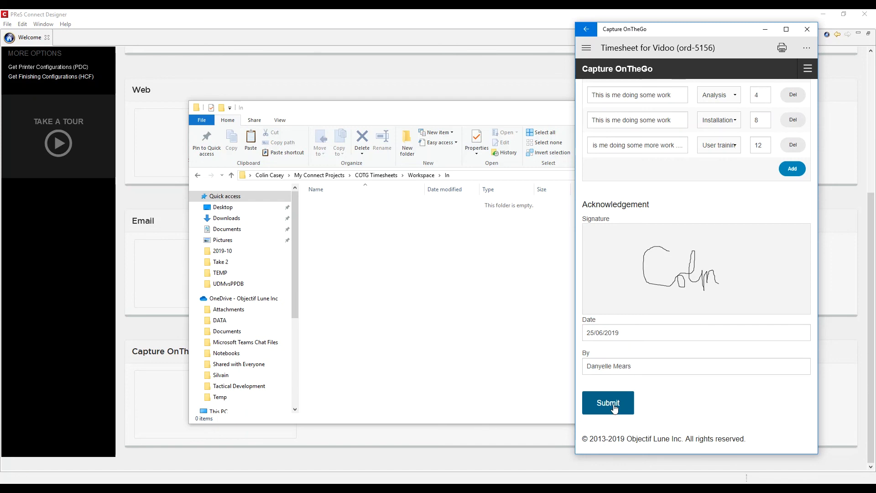
{"action": "left_click", "coordinate": [615, 407]}
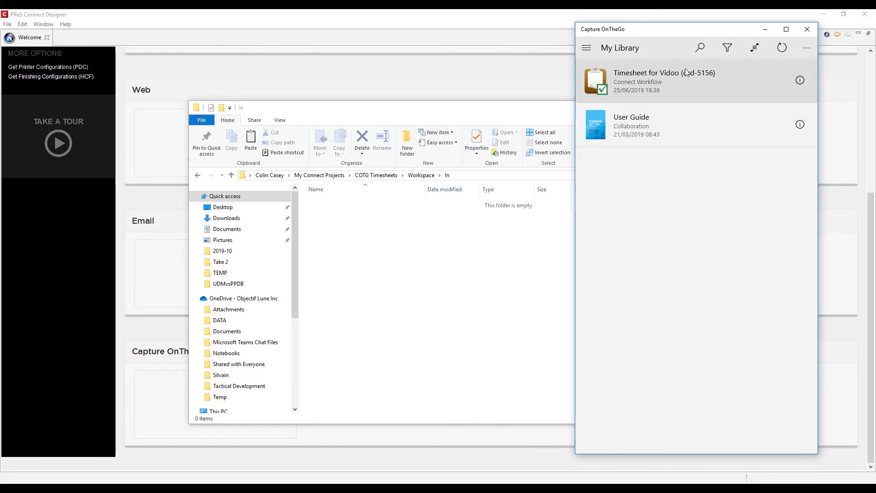
Step: Open Explorer's Workspace > Out folder showing the timesheet's JSON, PDF and XML output
{"action": "left_click", "coordinate": [766, 33]}
{"action": "left_click", "coordinate": [423, 177]}
{"action": "double_click", "coordinate": [324, 230]}
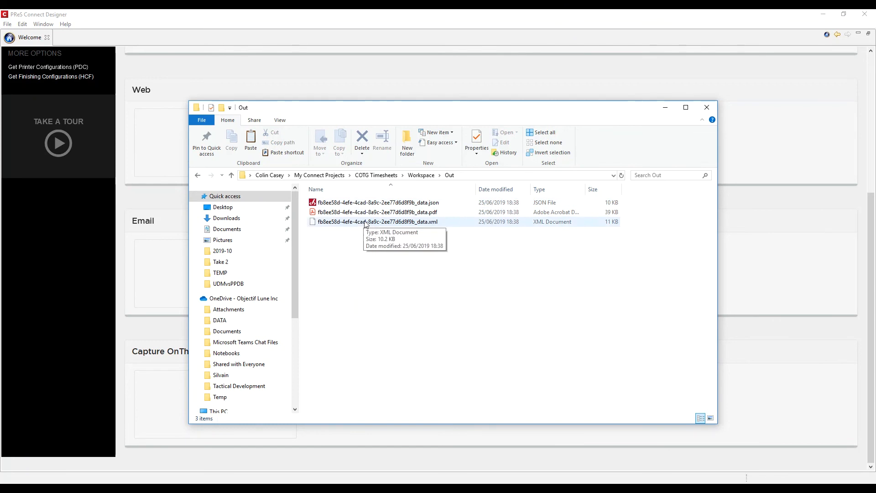
{"action": "double_click", "coordinate": [402, 215]}
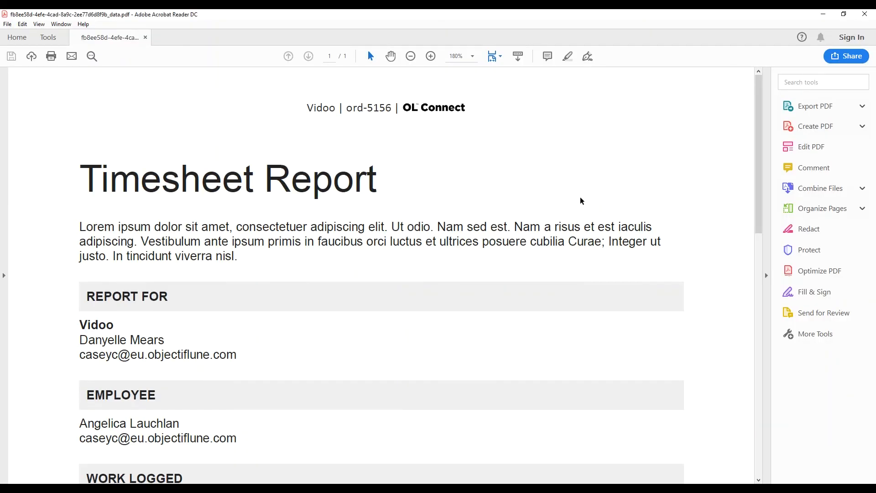
{"action": "scroll", "coordinate": [752, 217], "scroll_direction": "down", "scroll_amount": 2}
{"action": "mouse_move", "coordinate": [753, 218]}
{"action": "left_mouse_down"}
{"action": "mouse_move", "coordinate": [697, 421]}
{"action": "mouse_move", "coordinate": [723, 343]}
{"action": "mouse_move", "coordinate": [749, 179]}
{"action": "left_mouse_up"}
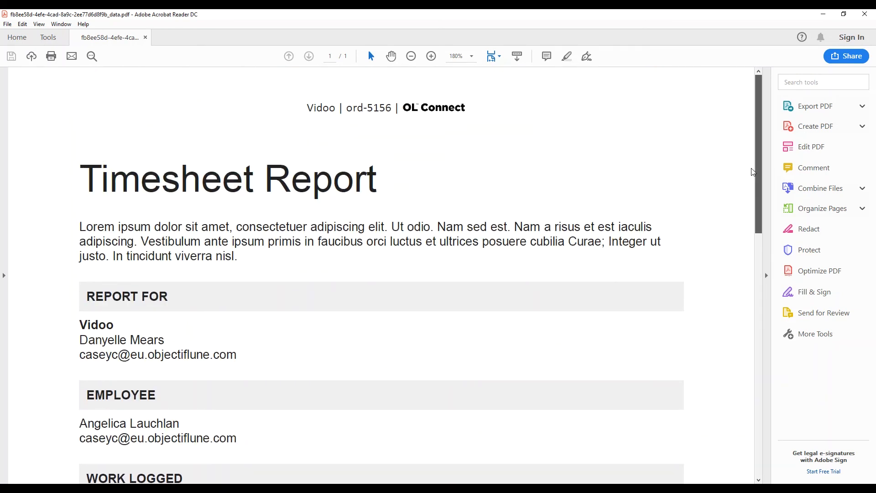
{"action": "left_click", "coordinate": [864, 17]}
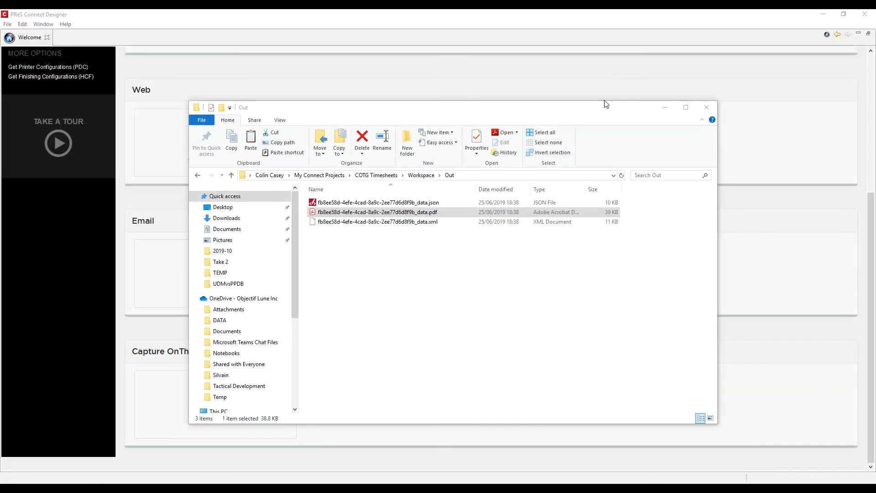
Step: Minimize Explorer and select the COTG Timesheets template on the Designer Welcome page
{"action": "left_click", "coordinate": [666, 107]}
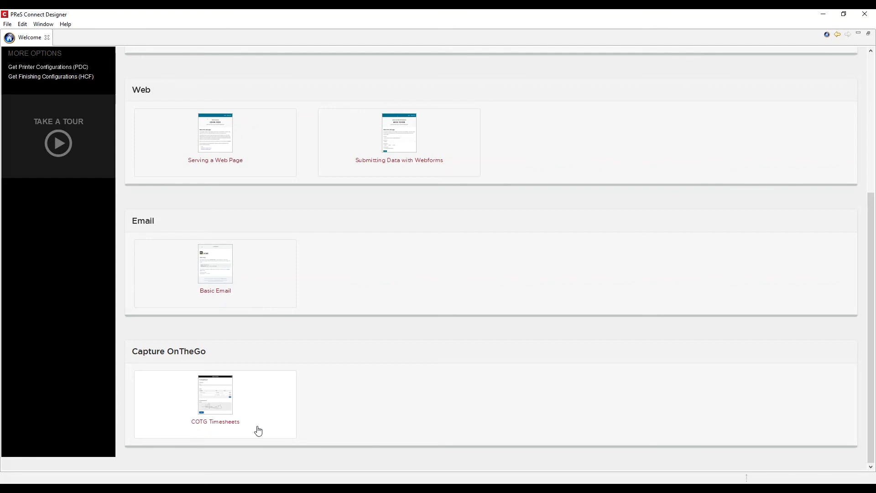
{"action": "left_click", "coordinate": [259, 430]}
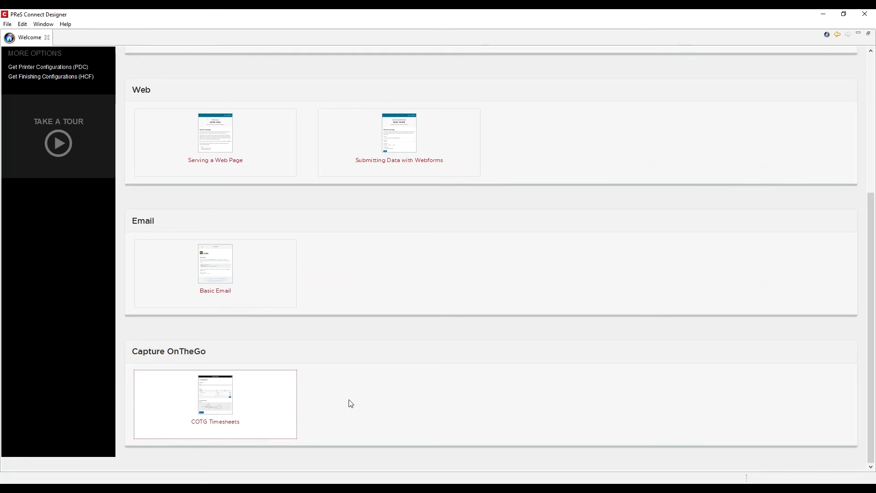